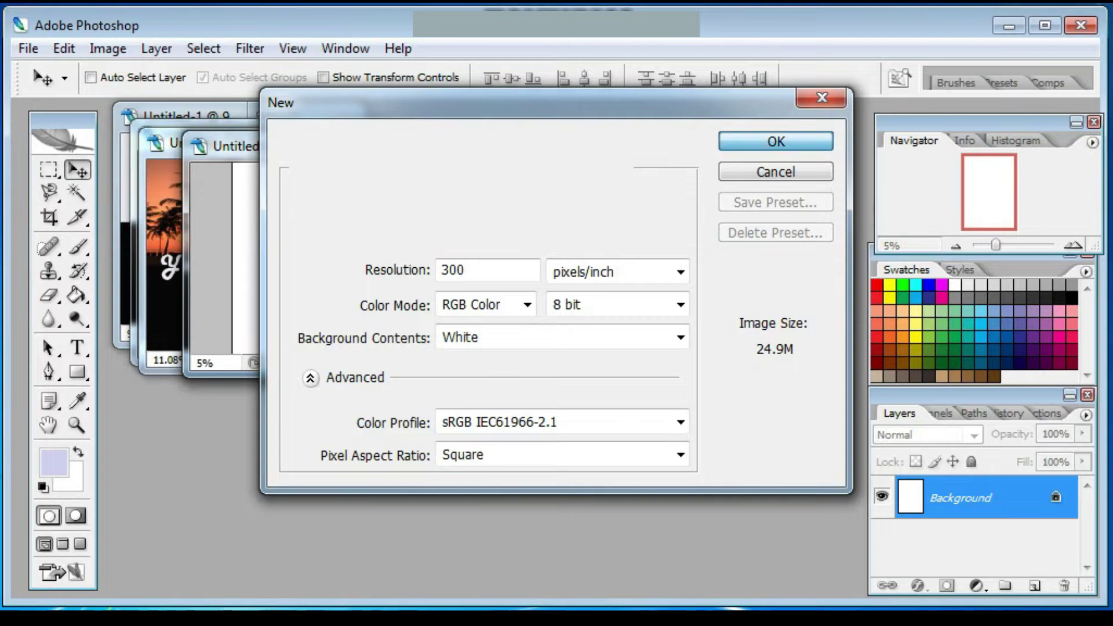
# Create the 300 ppi portrait poster and fill the canvas with near-black #0c0c0d.
pyautogui.click(371, 142)
pyautogui.moveTo(996, 246); pyautogui.dragTo(1001, 245)
pyautogui.click(77, 294)
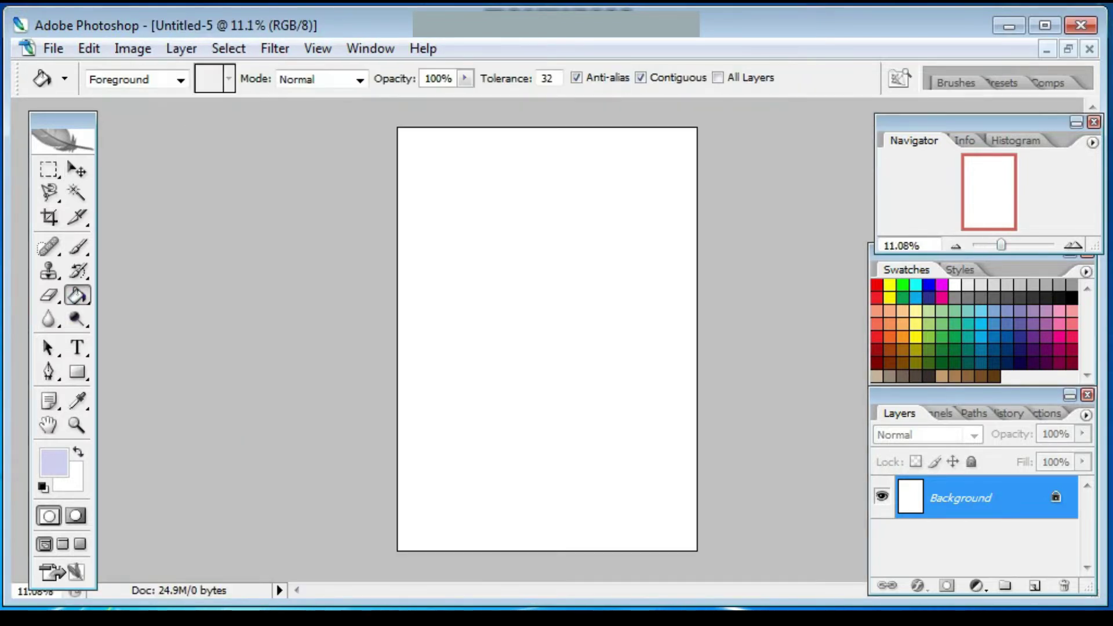
pyautogui.press('i')
pyautogui.click(307, 401)
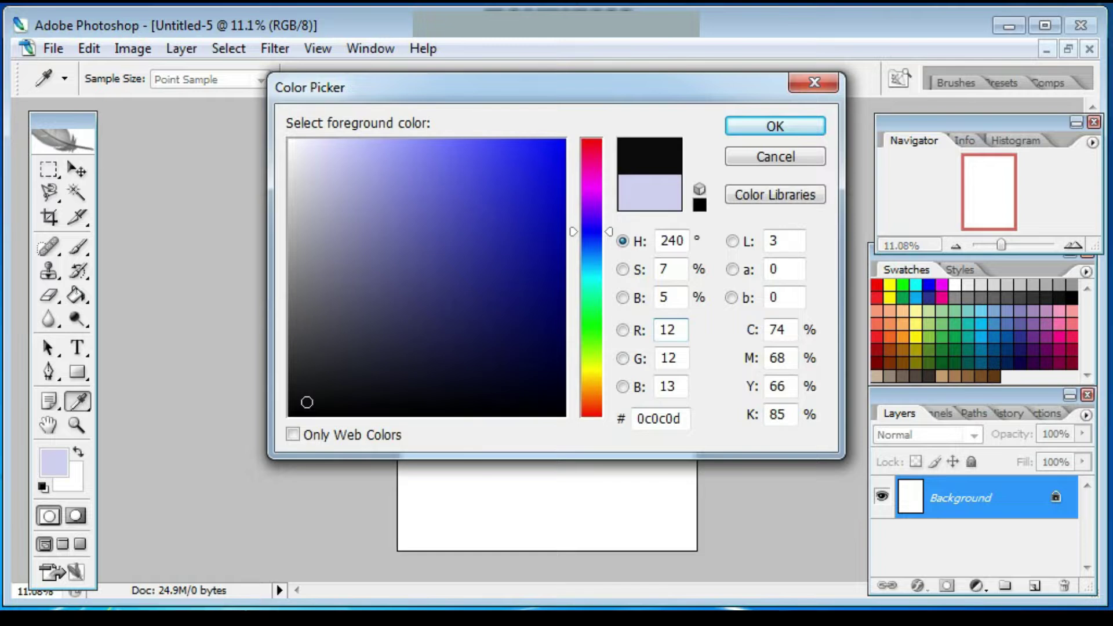
pyautogui.click(775, 126)
pyautogui.click(547, 340)
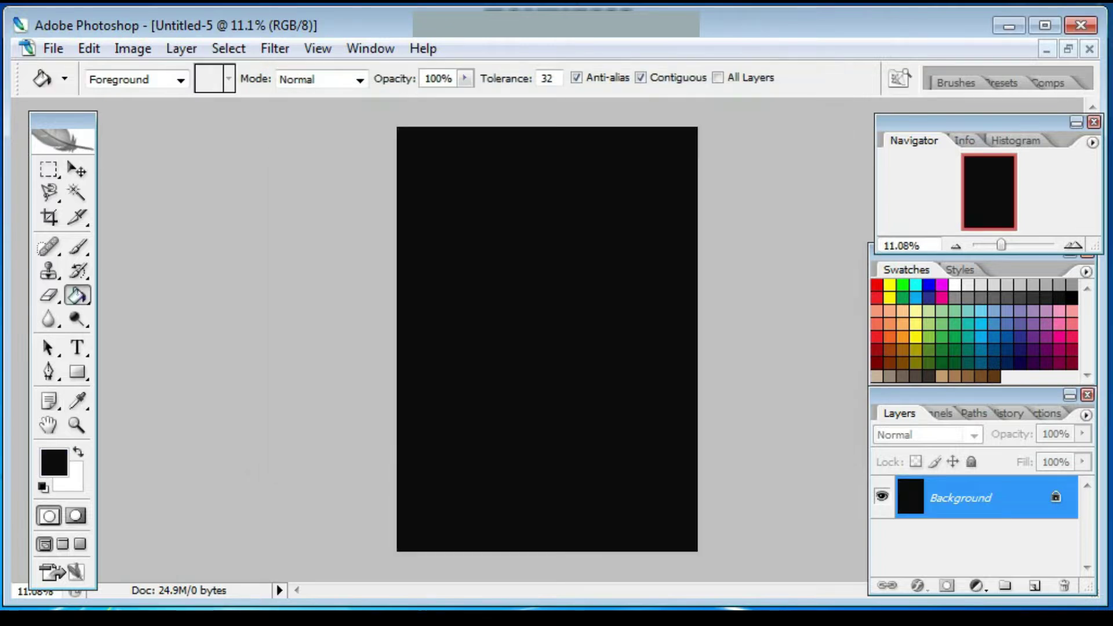
# Set the foreground colour to white.
pyautogui.press('i')
pyautogui.click(53, 462)
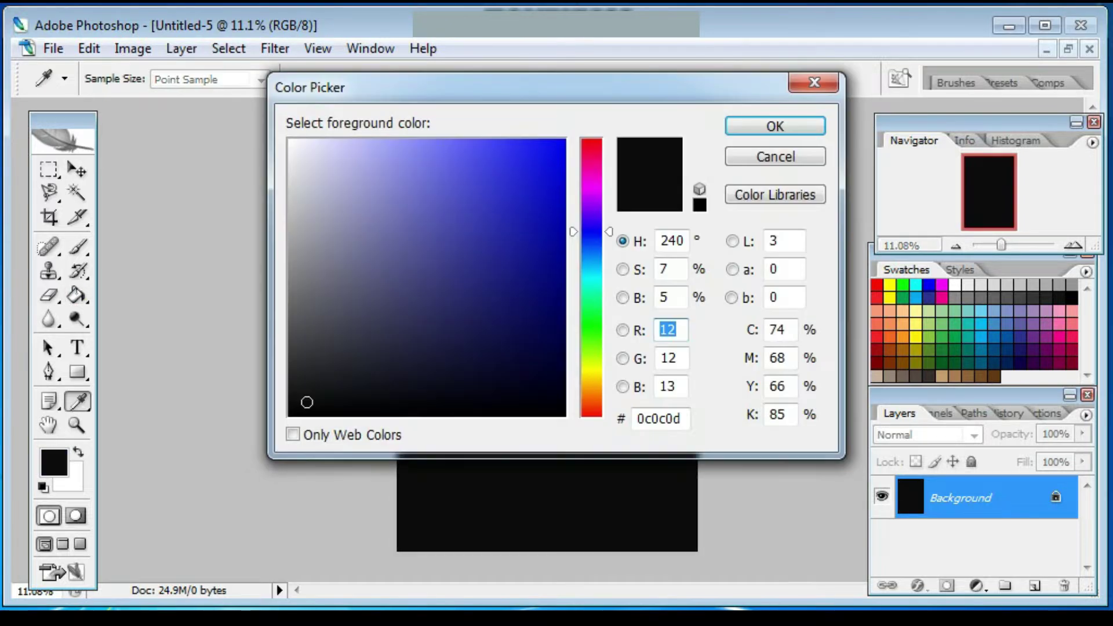
pyautogui.click(291, 141)
pyautogui.click(776, 126)
# Draw a white rectangle band across the top of the poster.
pyautogui.press('g')
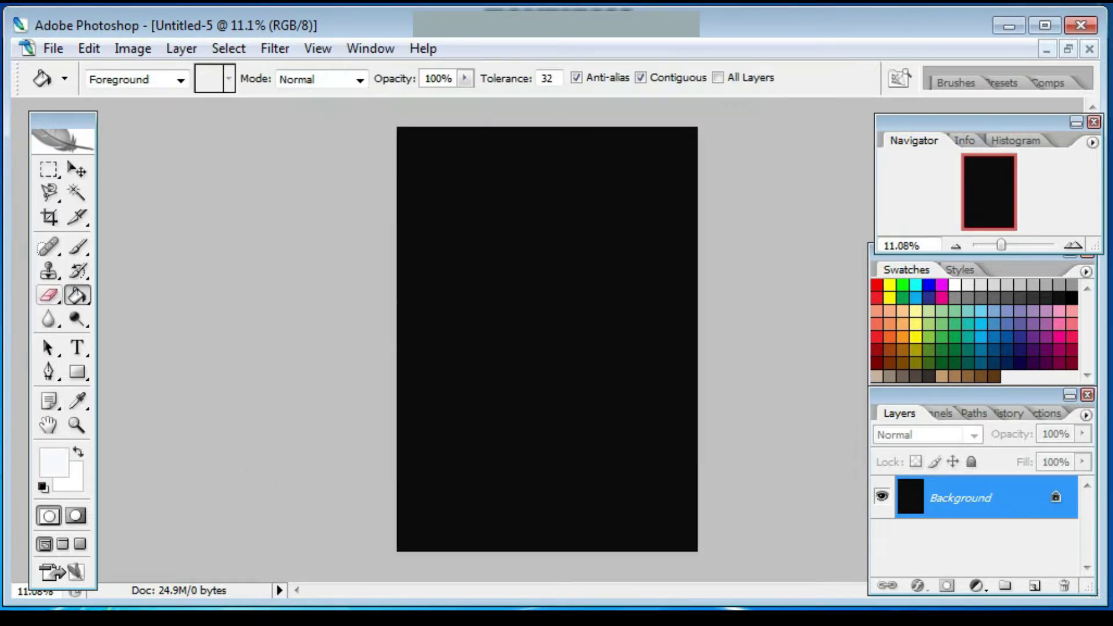
pyautogui.press('u')
pyautogui.moveTo(407, 174); pyautogui.dragTo(698, 233)
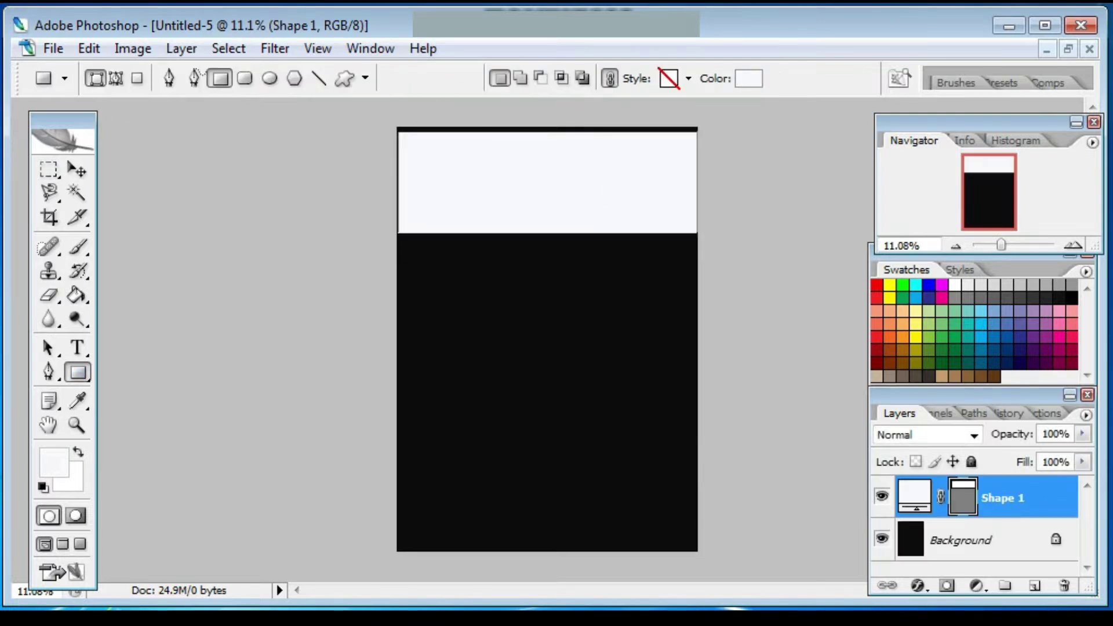
pyautogui.press('v')
pyautogui.hotkey('shift', 'Up')
pyautogui.hotkey('shift', 'Up')
pyautogui.hotkey('shift', 'Up')
pyautogui.hotkey('shift', 'Up')
pyautogui.hotkey('shift', 'Up')
# Open the palm sunset photo pantai keradanagn.jpg.
pyautogui.hotkey('alt', 'f')
pyautogui.press('o')
pyautogui.scroll(-10, 598, 232)
pyautogui.scroll(-5, 597, 232)
pyautogui.scroll(6, 598, 232)
pyautogui.click(416, 278)
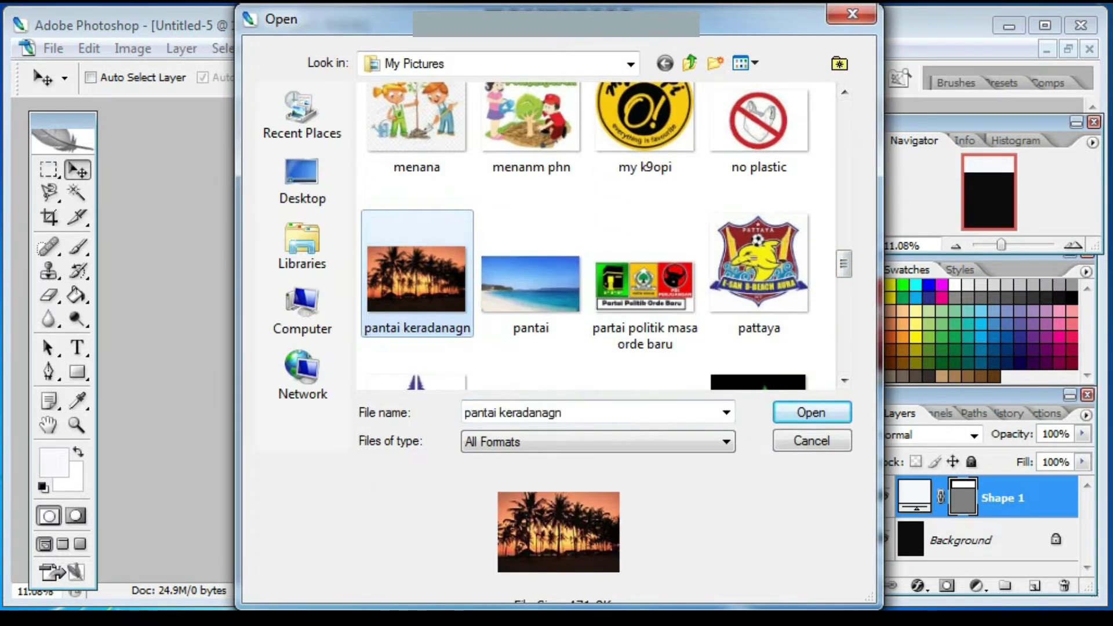
pyautogui.press('Return')
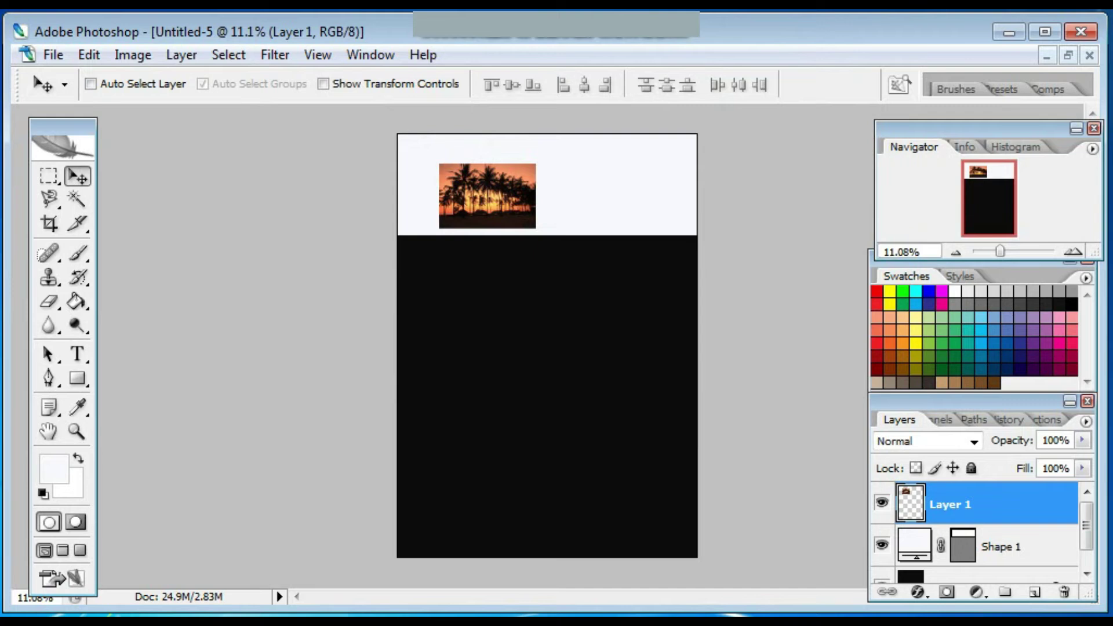
# Scale the palm photo to span the full width and top of the poster.
pyautogui.hotkey('ctrl', 't')
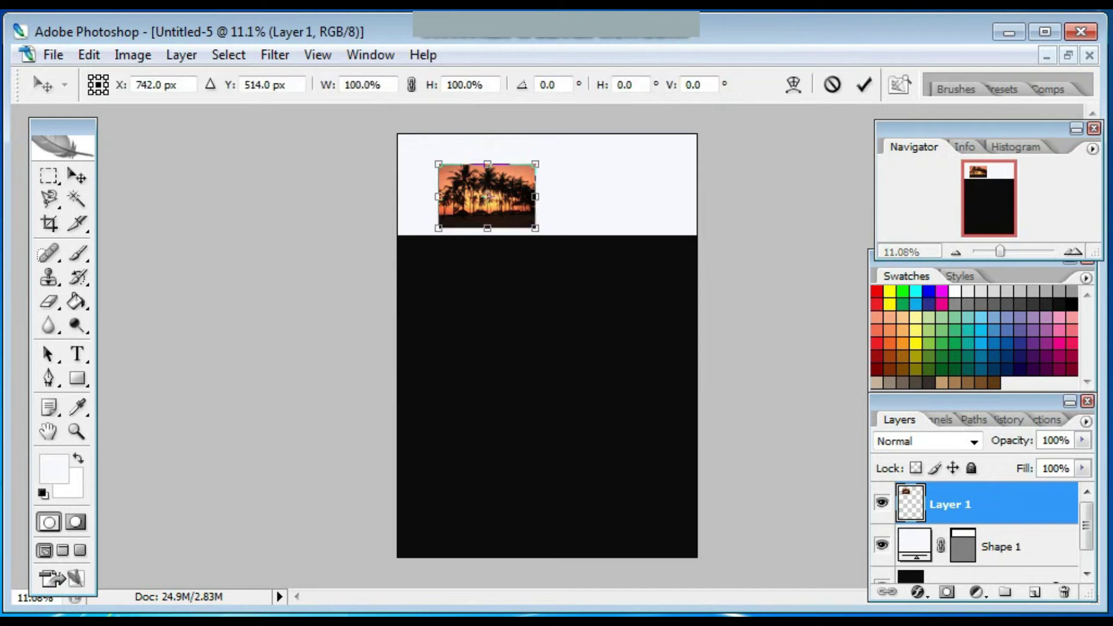
pyautogui.moveTo(535, 196); pyautogui.dragTo(698, 196)
pyautogui.moveTo(439, 197); pyautogui.dragTo(398, 196)
pyautogui.moveTo(548, 164); pyautogui.dragTo(548, 135)
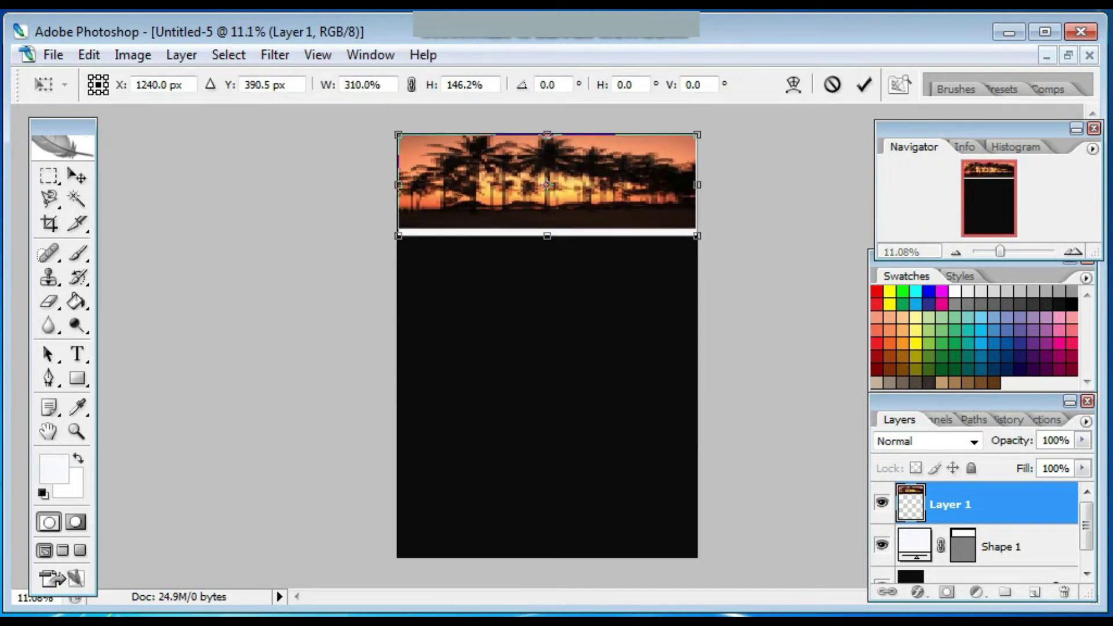
pyautogui.moveTo(548, 228); pyautogui.dragTo(548, 236)
pyautogui.press('Return')
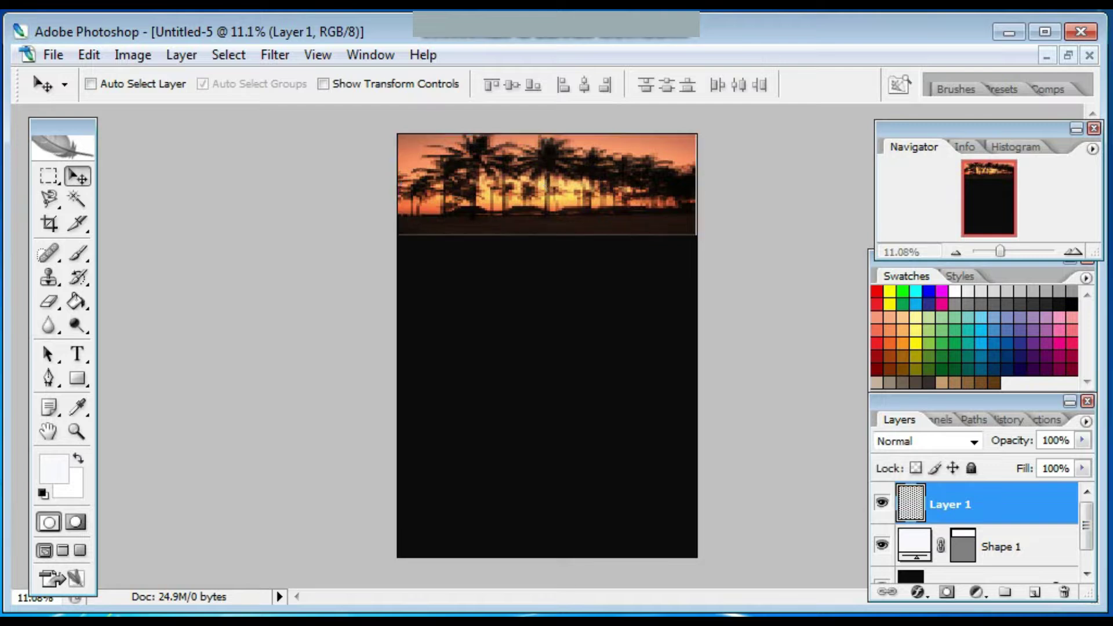
# Clip the palm photo layer to the white band with a clipping mask.
pyautogui.rightClick(948, 504)
pyautogui.click(778, 353)
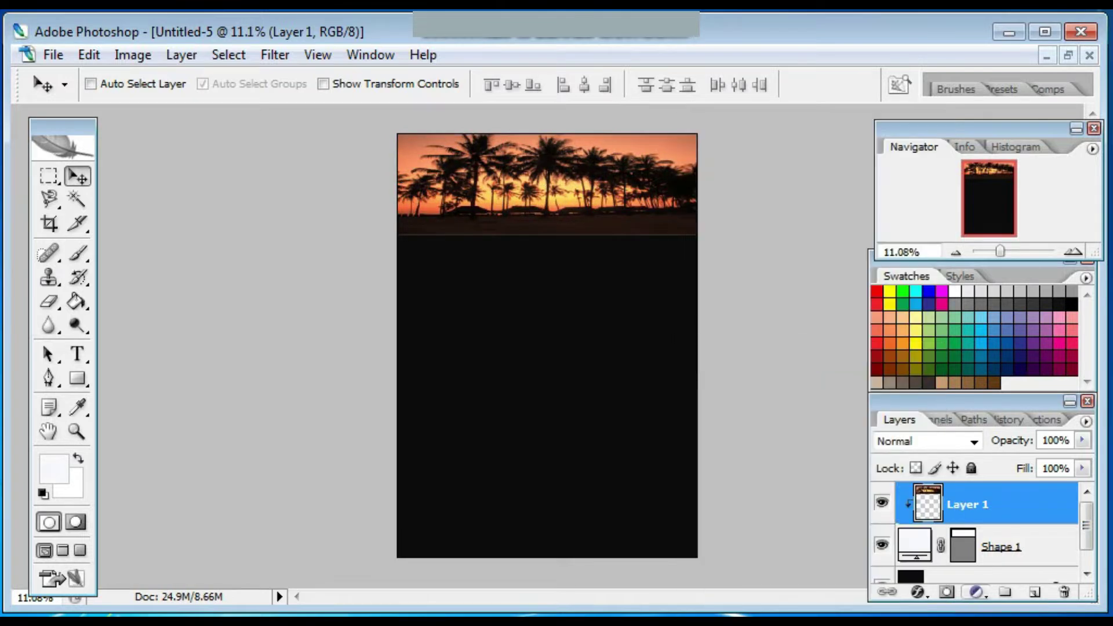
pyautogui.click(78, 354)
# Add the subtitle 'Your best Tour' in Harlow Solid Italic at 48 pt.
pyautogui.click(429, 252)
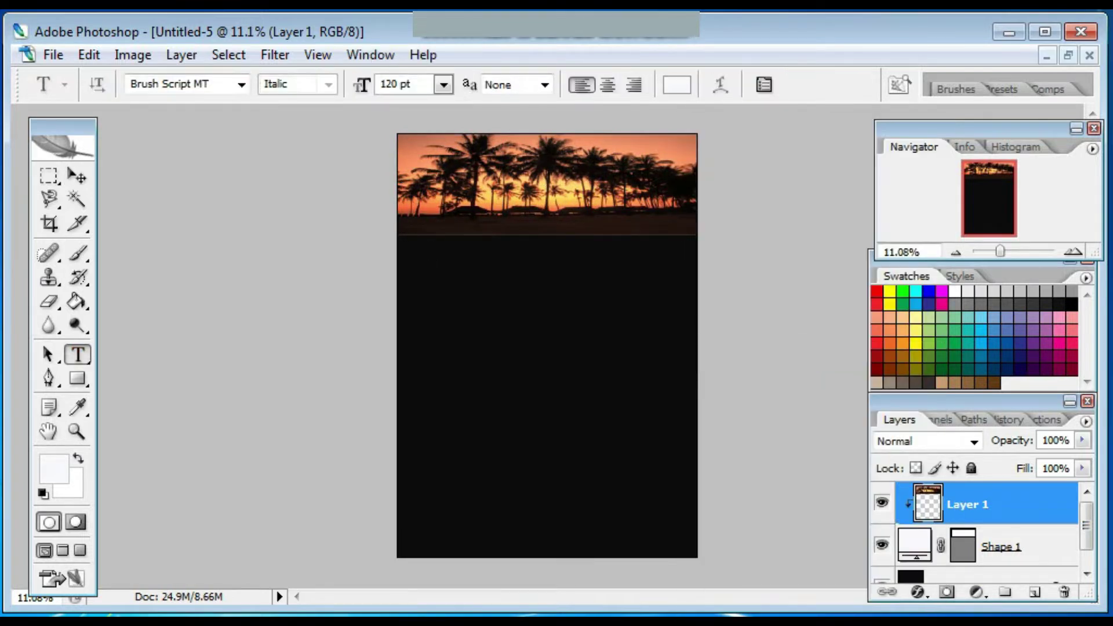
pyautogui.click(241, 84)
pyautogui.scroll(-15, 290, 178)
pyautogui.scroll(4, 290, 290)
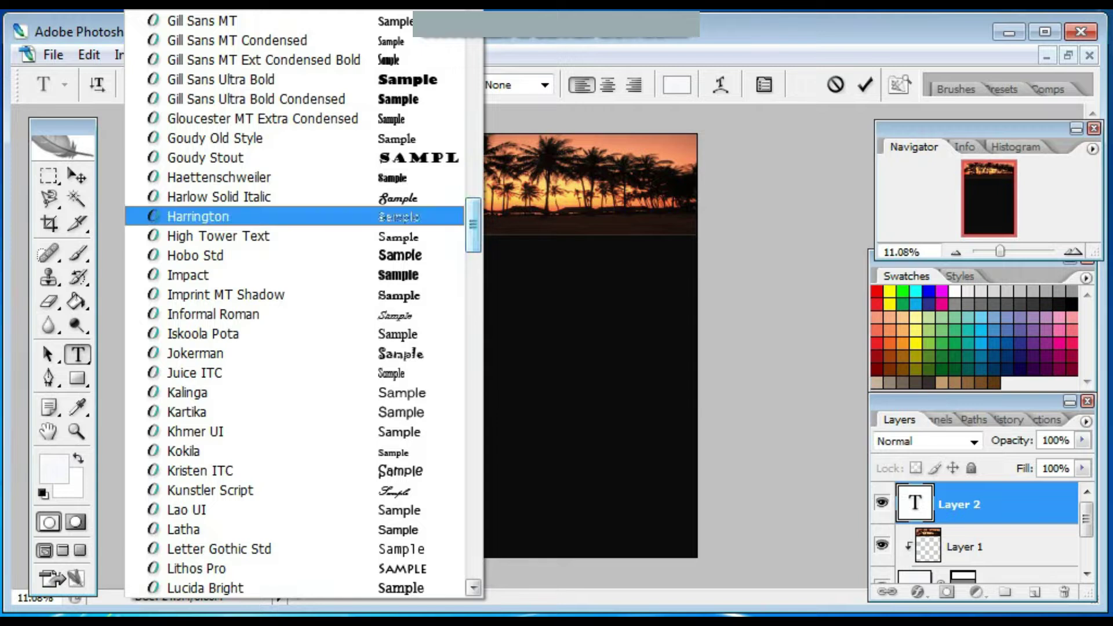
pyautogui.click(197, 191)
pyautogui.write('your')
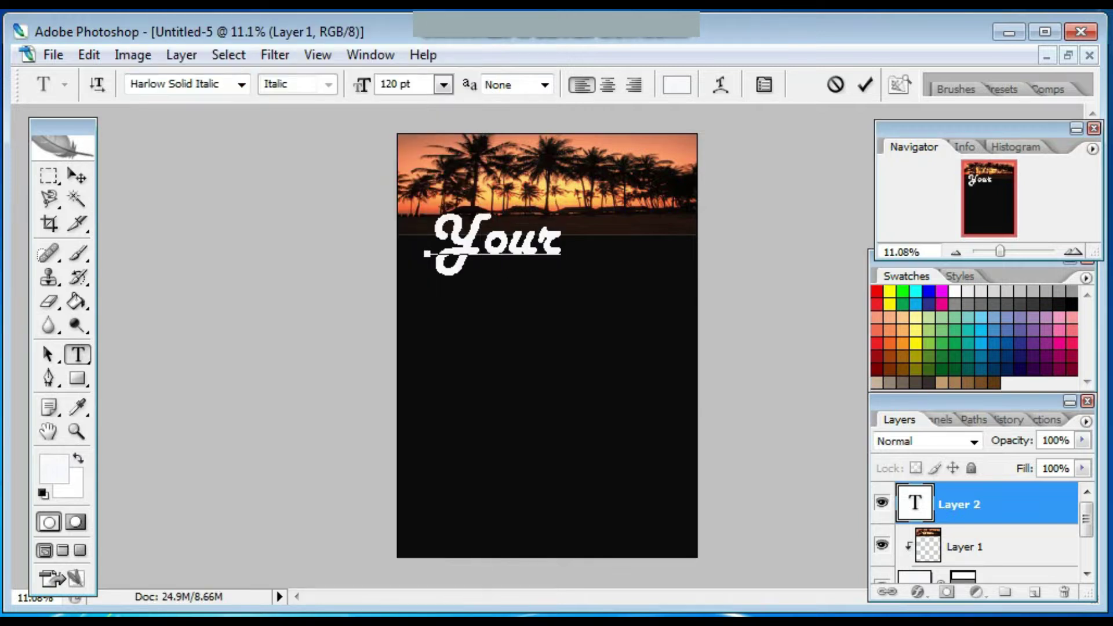
pyautogui.press('BackSpace')
pyautogui.press('BackSpace')
pyautogui.click(444, 84)
pyautogui.click(435, 405)
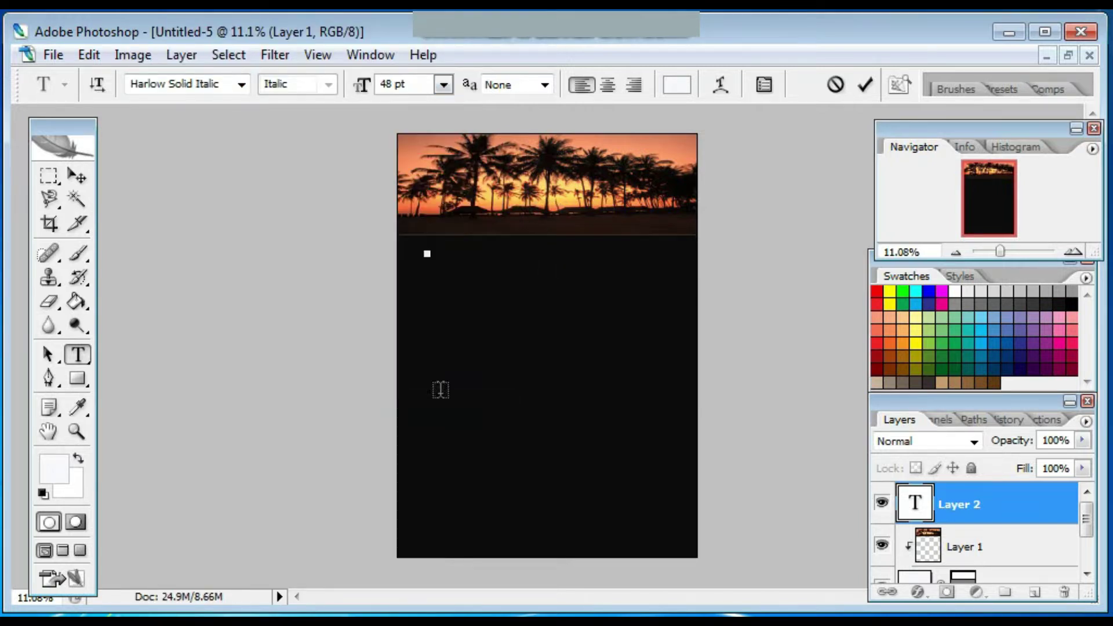
pyautogui.write('ur best Tour')
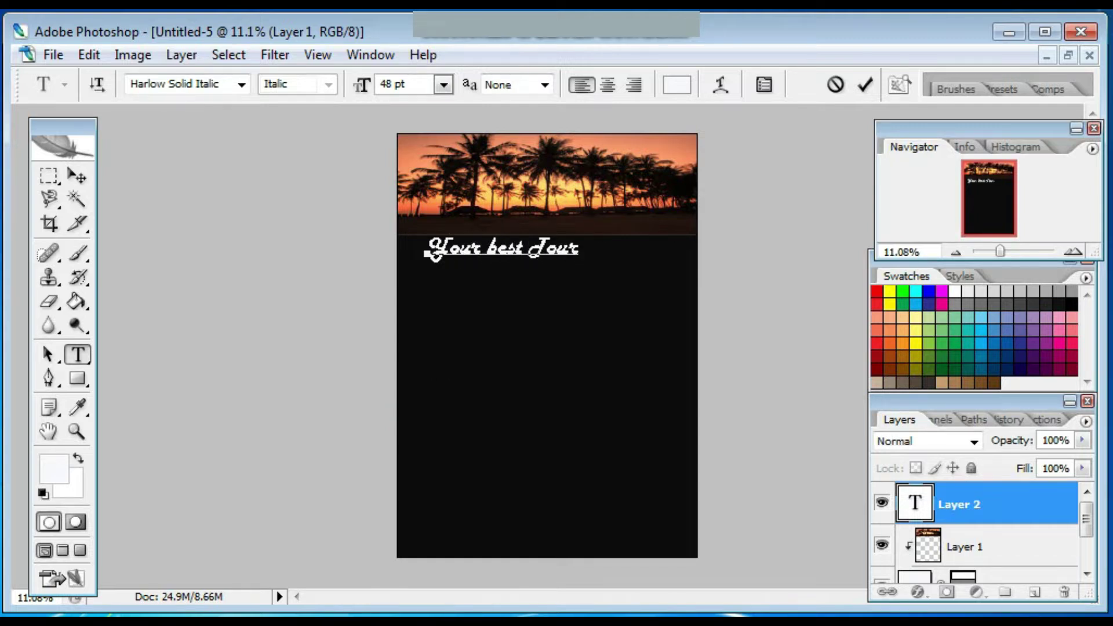
pyautogui.click(77, 176)
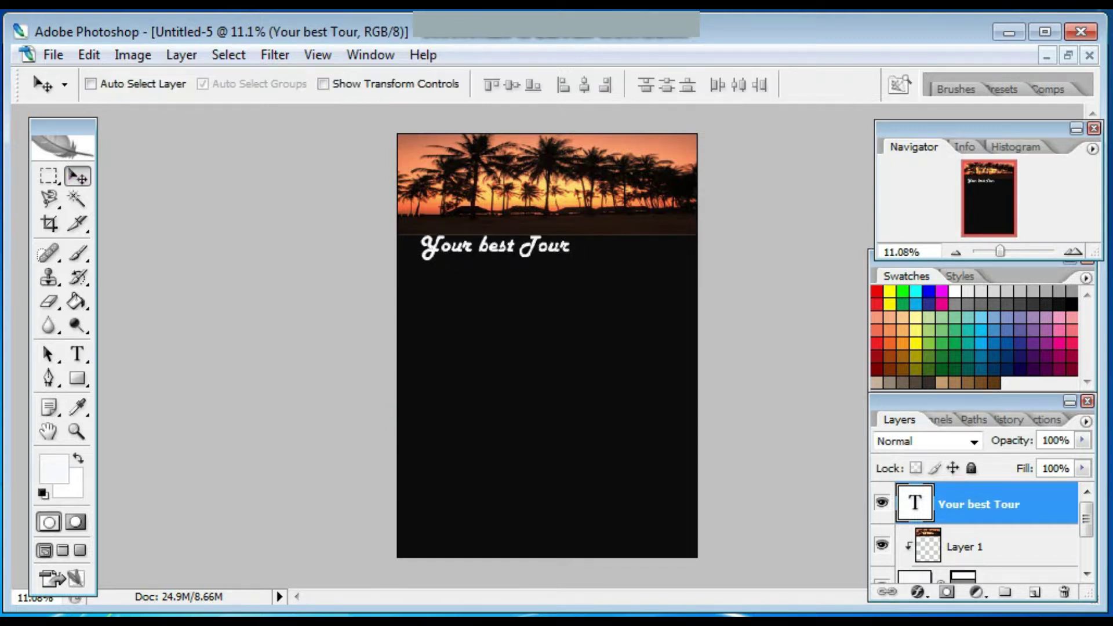
# Add a 'Travel' title in Brush Script MT 120 pt, placed under the subtitle.
pyautogui.click(77, 354)
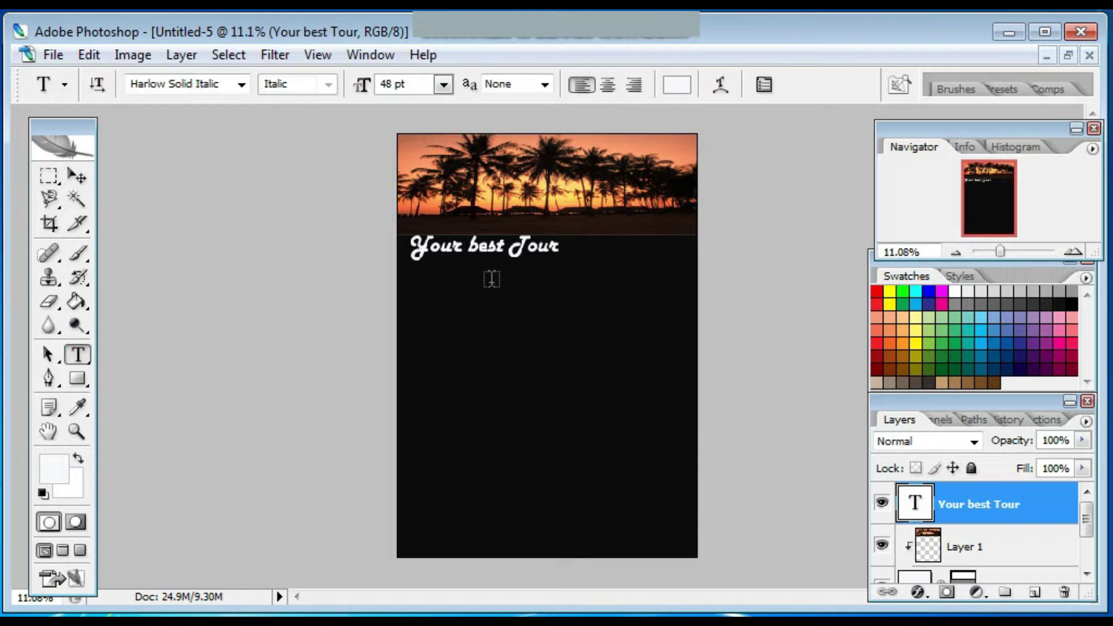
pyautogui.click(499, 278)
pyautogui.click(443, 85)
pyautogui.click(430, 110)
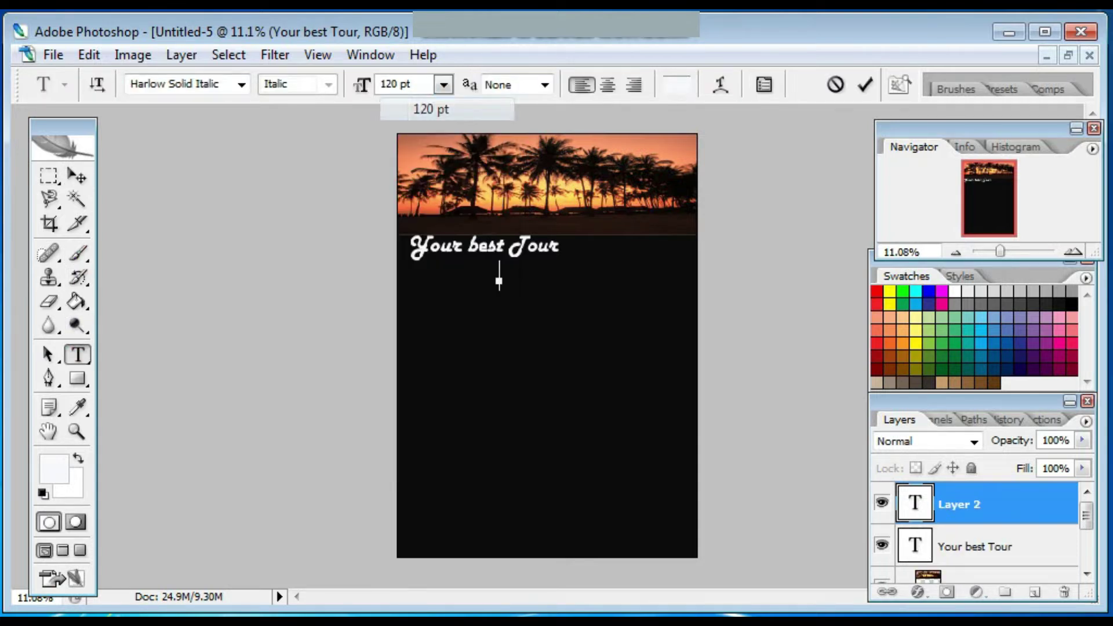
pyautogui.click(242, 85)
pyautogui.scroll(20, 241, 197)
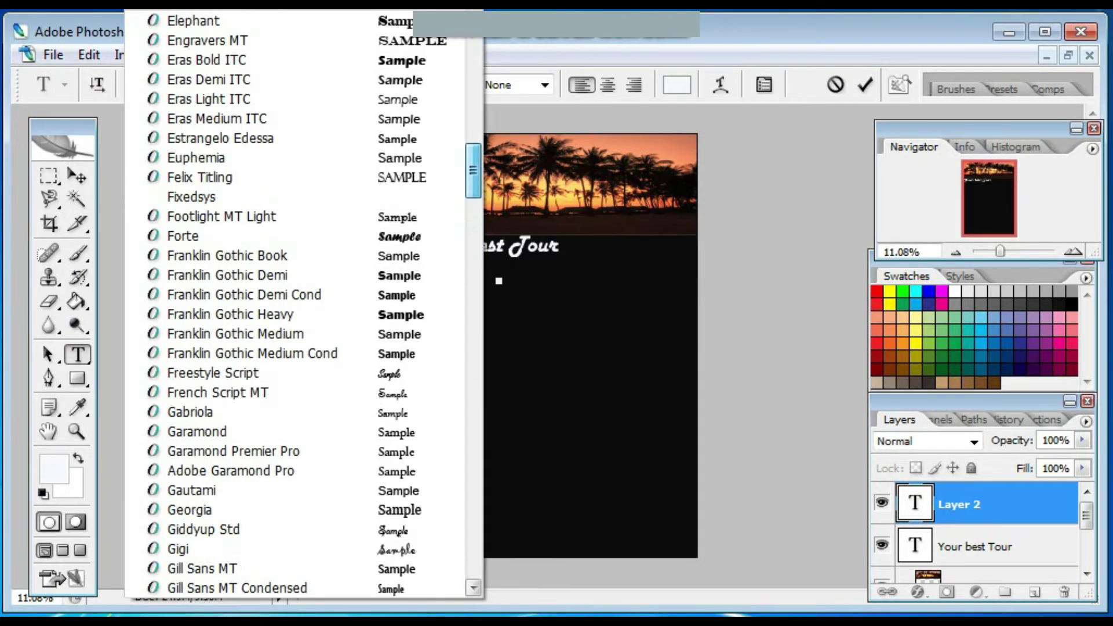
pyautogui.click(241, 196)
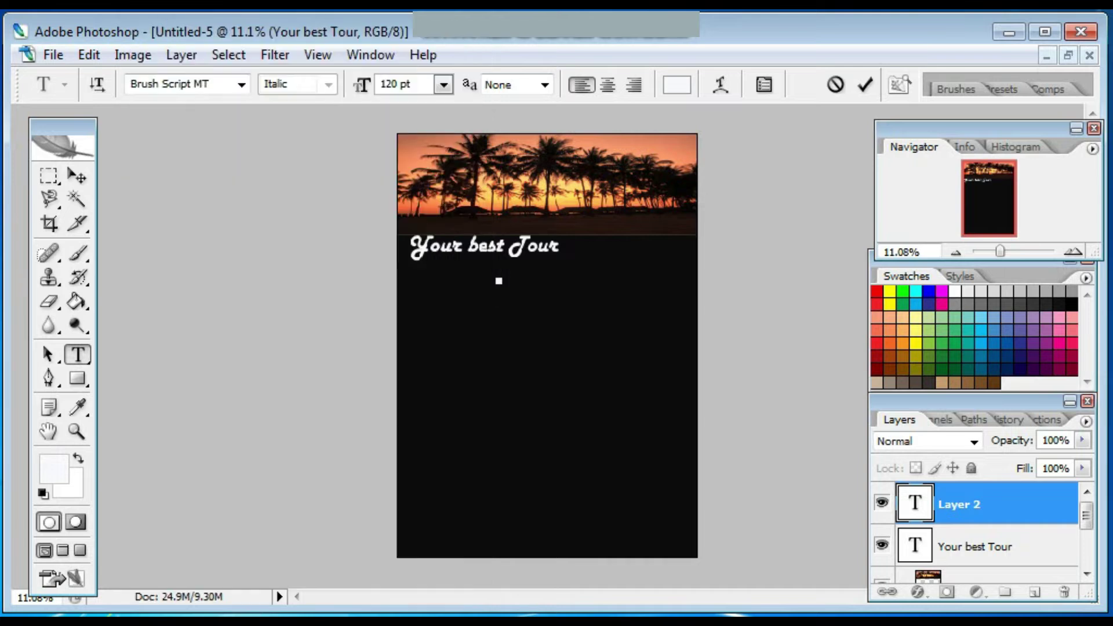
pyautogui.write('Travel')
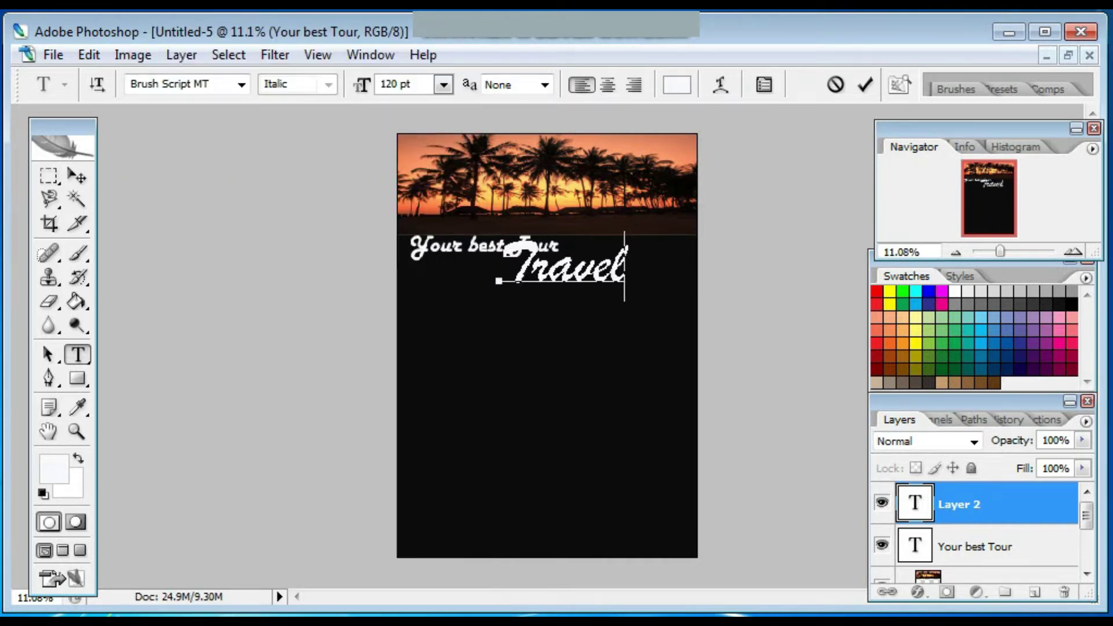
pyautogui.click(865, 85)
pyautogui.click(77, 176)
pyautogui.moveTo(562, 266); pyautogui.dragTo(504, 286)
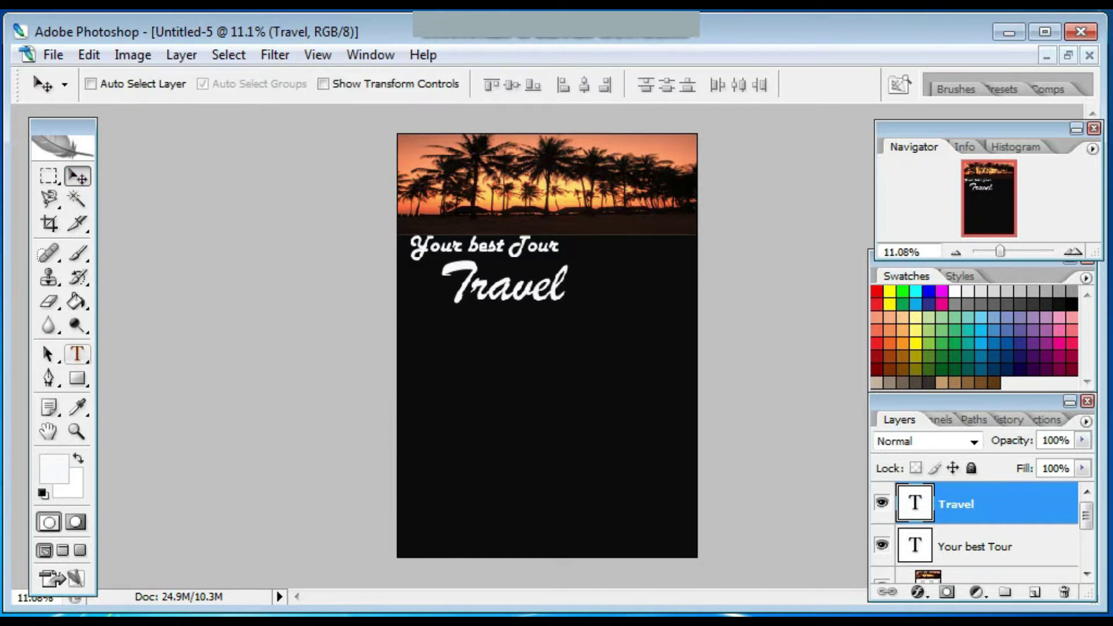
pyautogui.press('t')
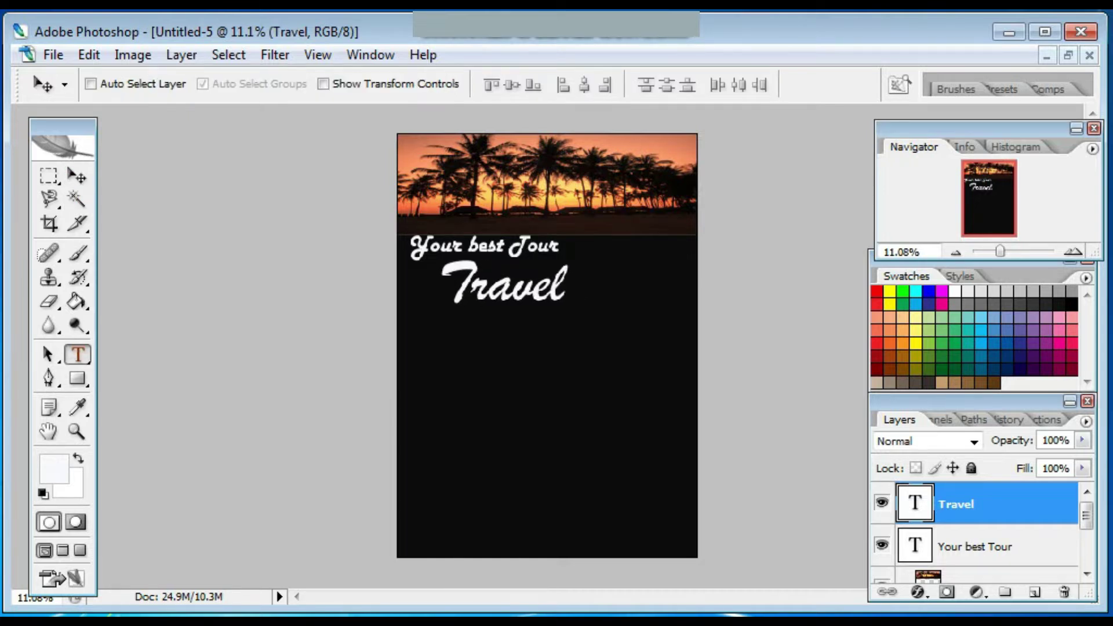
# Create the date line in Arial Rounded MT Bold and correct the month to 'January'.
pyautogui.click(482, 313)
pyautogui.click(241, 85)
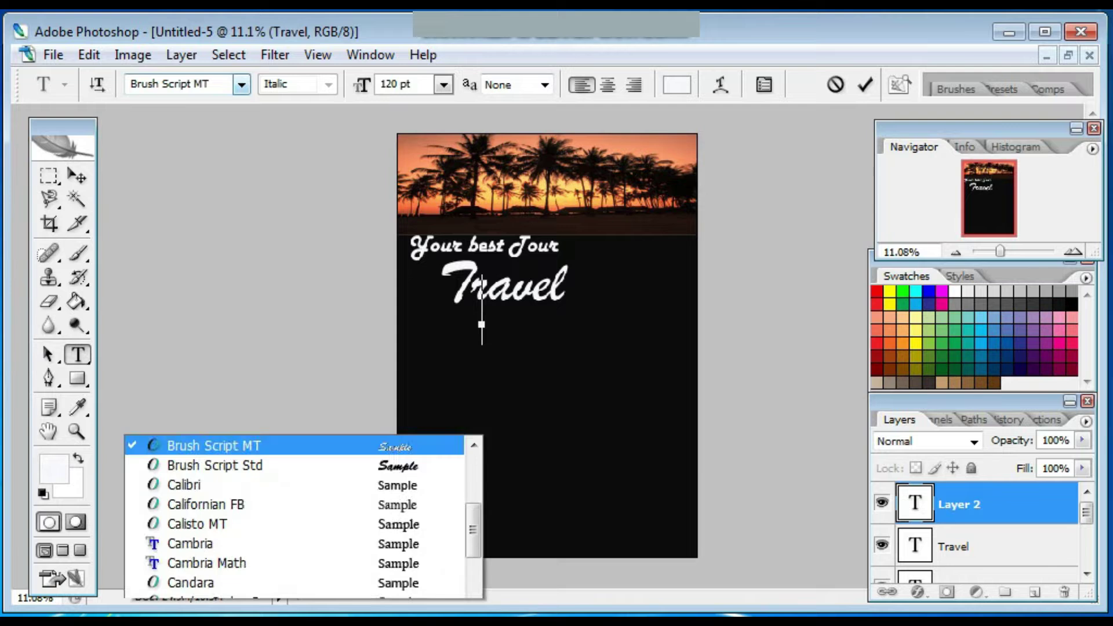
pyautogui.click(232, 118)
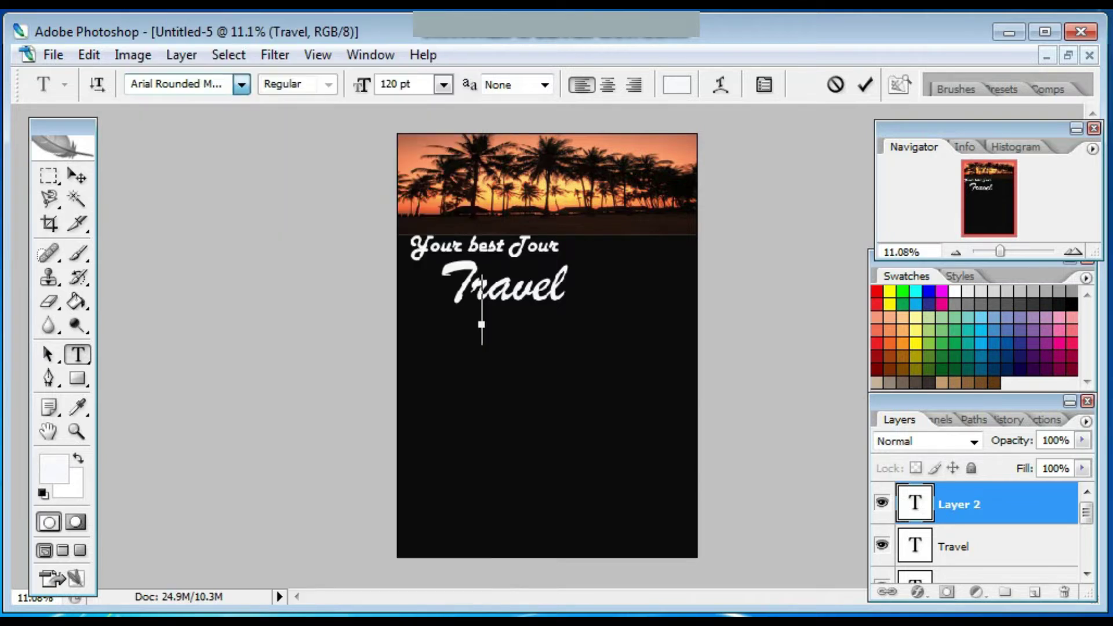
pyautogui.click(444, 84)
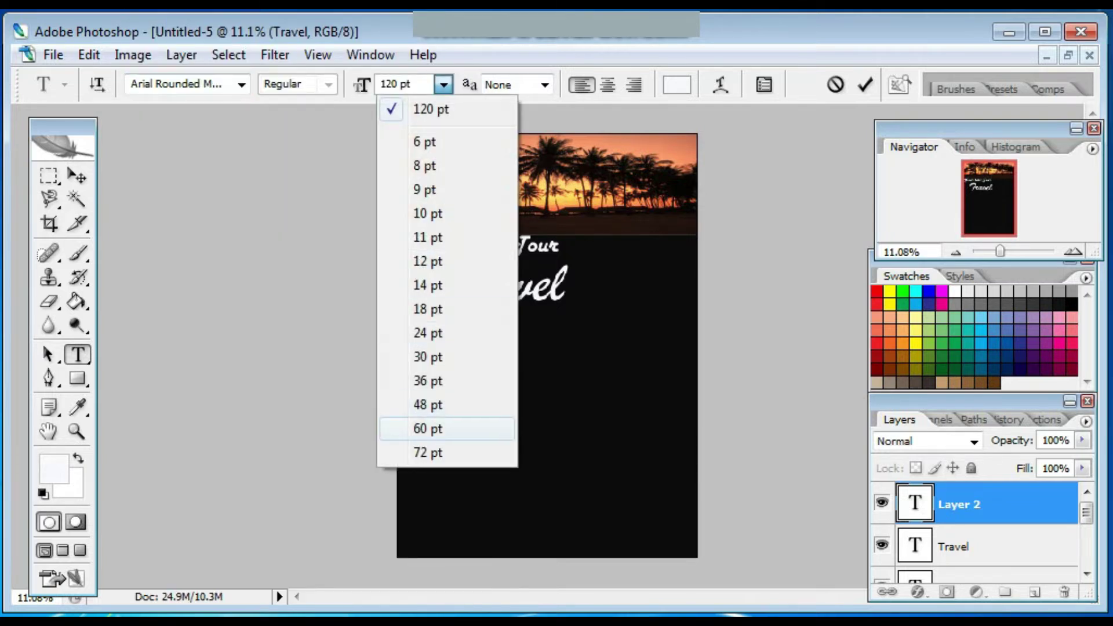
pyautogui.click(441, 334)
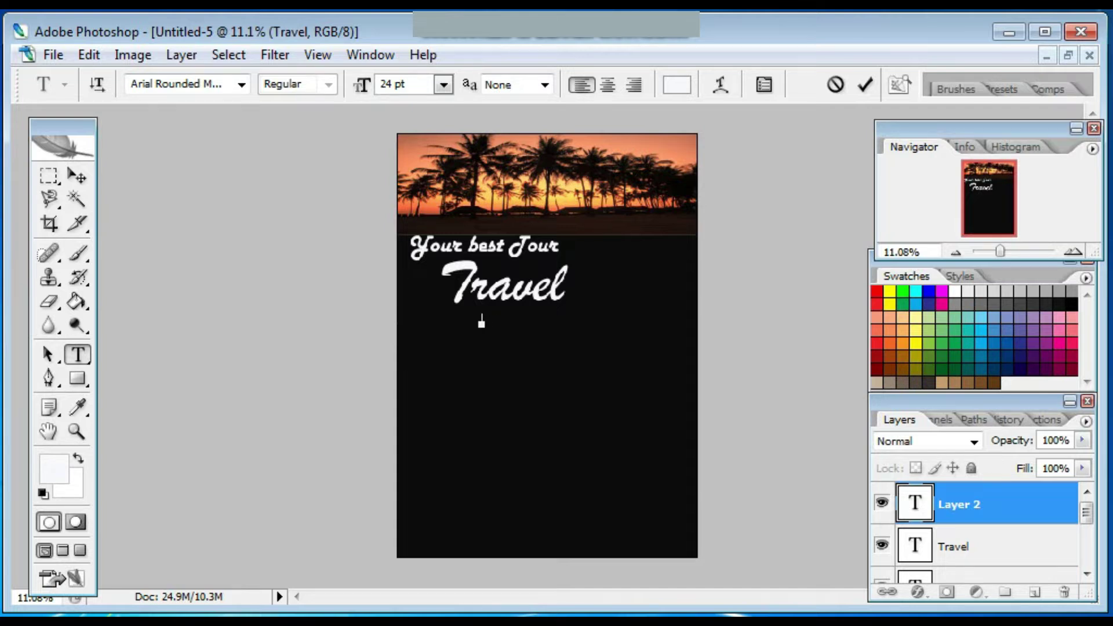
pyautogui.click(443, 85)
pyautogui.click(429, 404)
pyautogui.press('Delete')
pyautogui.press('BackSpace')
pyautogui.press('BackSpace')
pyautogui.write('January')
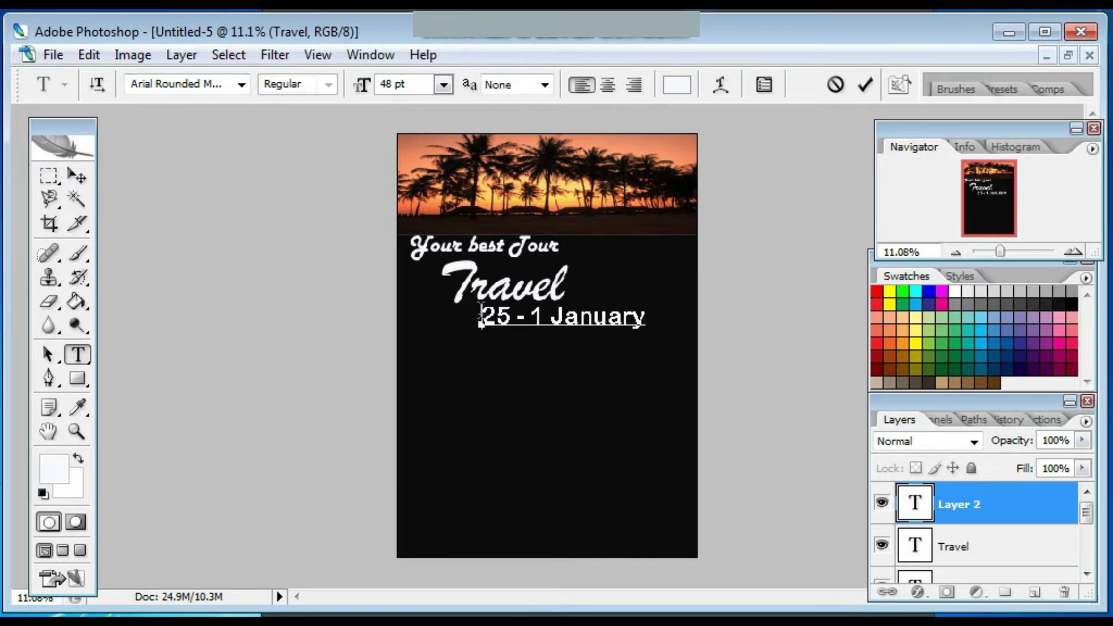
# Resize the date to 30 pt, place it under Travel, and shift the title right.
pyautogui.moveTo(481, 316); pyautogui.dragTo(645, 318)
pyautogui.click(444, 85)
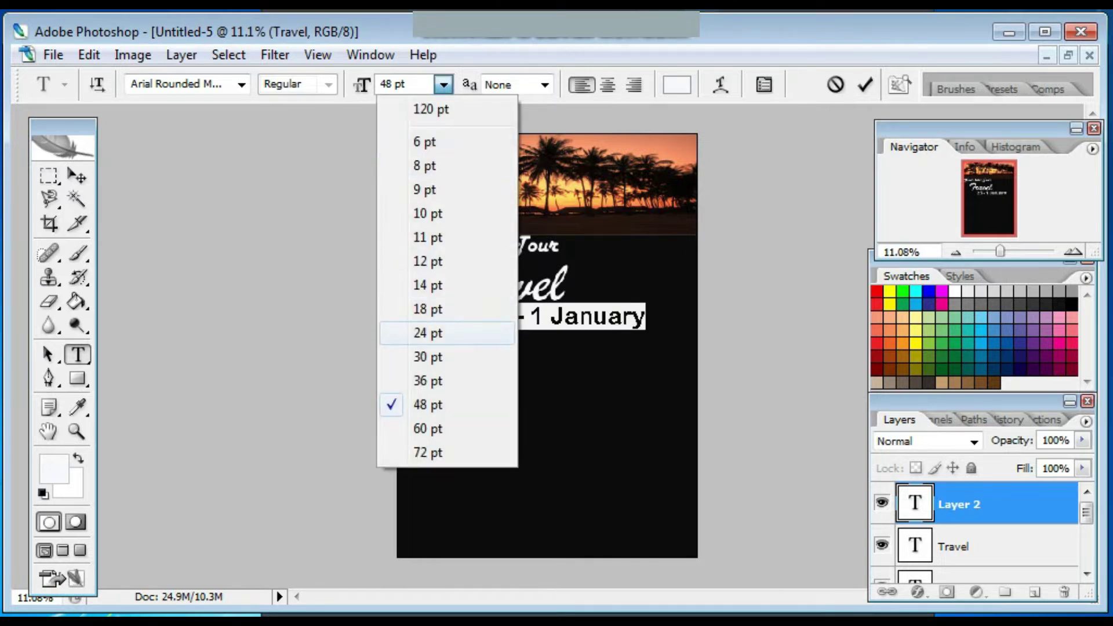
pyautogui.click(428, 357)
pyautogui.click(77, 176)
pyautogui.moveTo(516, 319); pyautogui.dragTo(555, 324)
pyautogui.moveTo(504, 284); pyautogui.dragTo(547, 284)
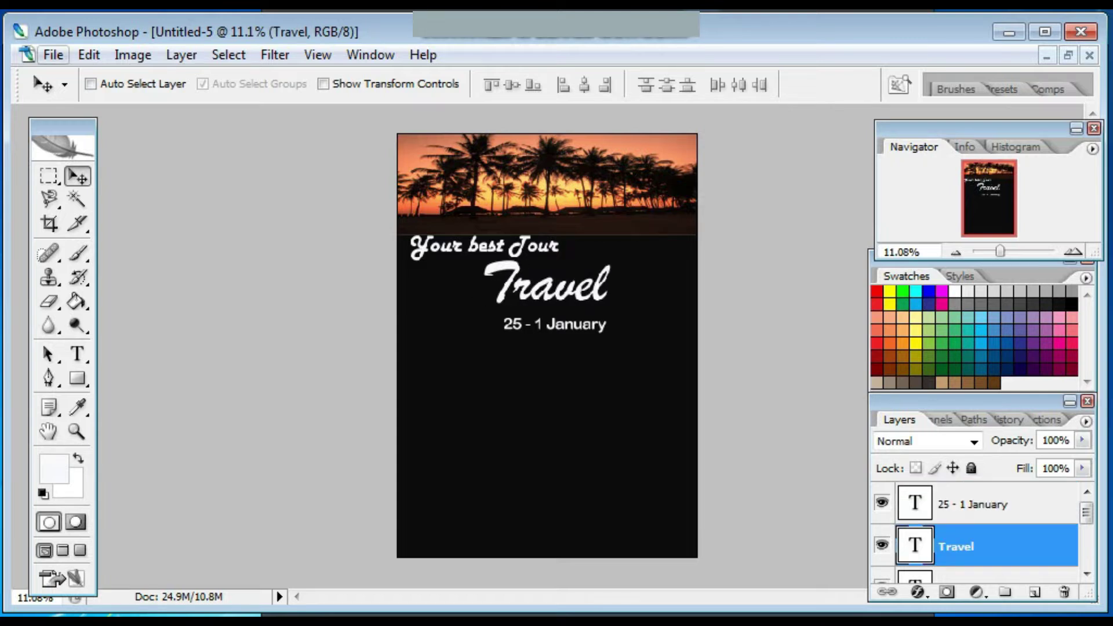
# Draw a white postage-stamp custom shape below the date line.
pyautogui.press('u')
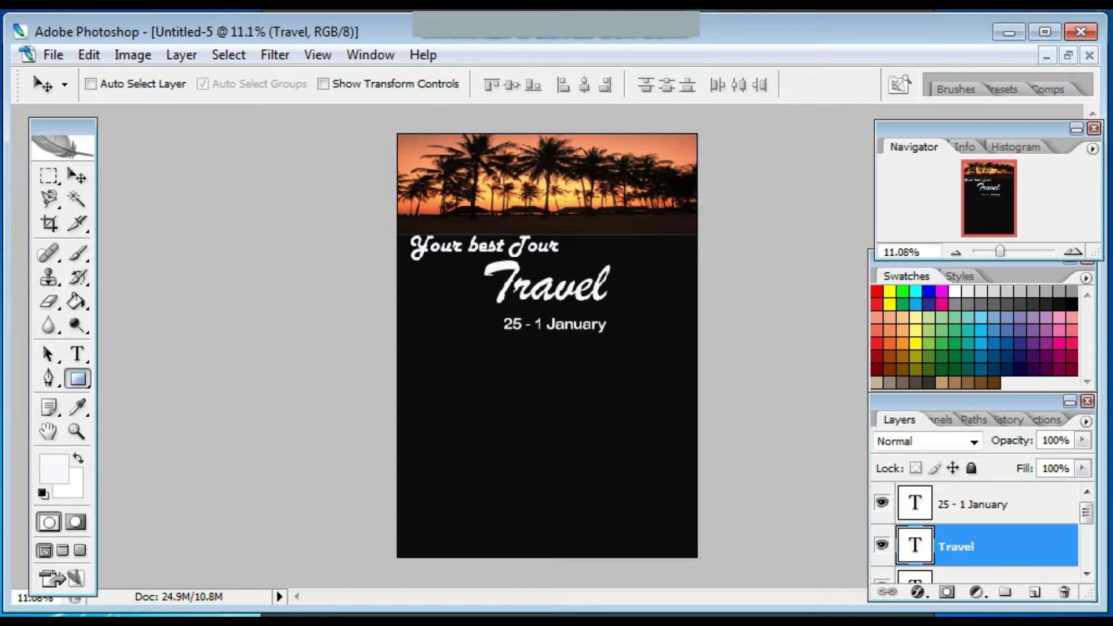
pyautogui.click(366, 85)
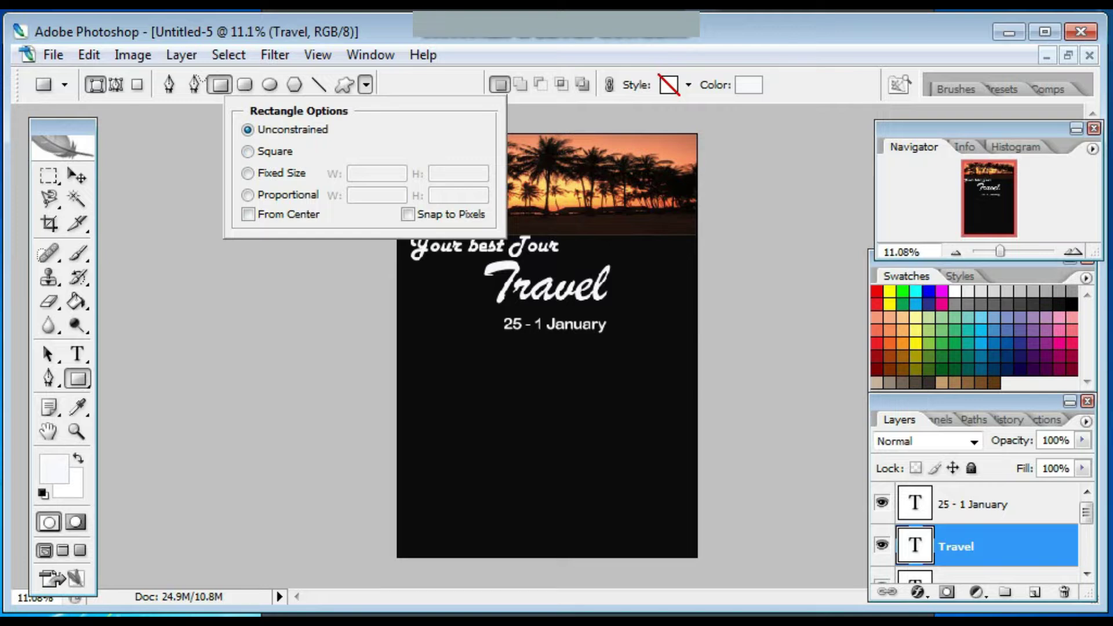
pyautogui.click(344, 85)
pyautogui.click(473, 84)
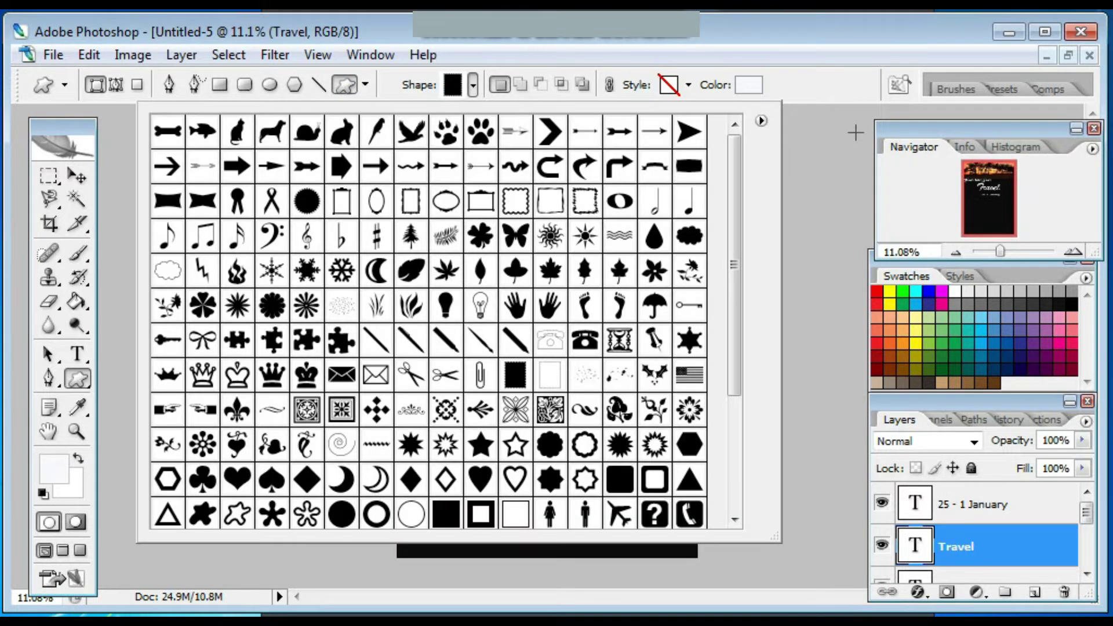
pyautogui.doubleClick(480, 346)
pyautogui.moveTo(408, 365); pyautogui.dragTo(484, 416)
# Duplicate the stamp twice and place the copies side by side to its right.
pyautogui.rightClick(1004, 548)
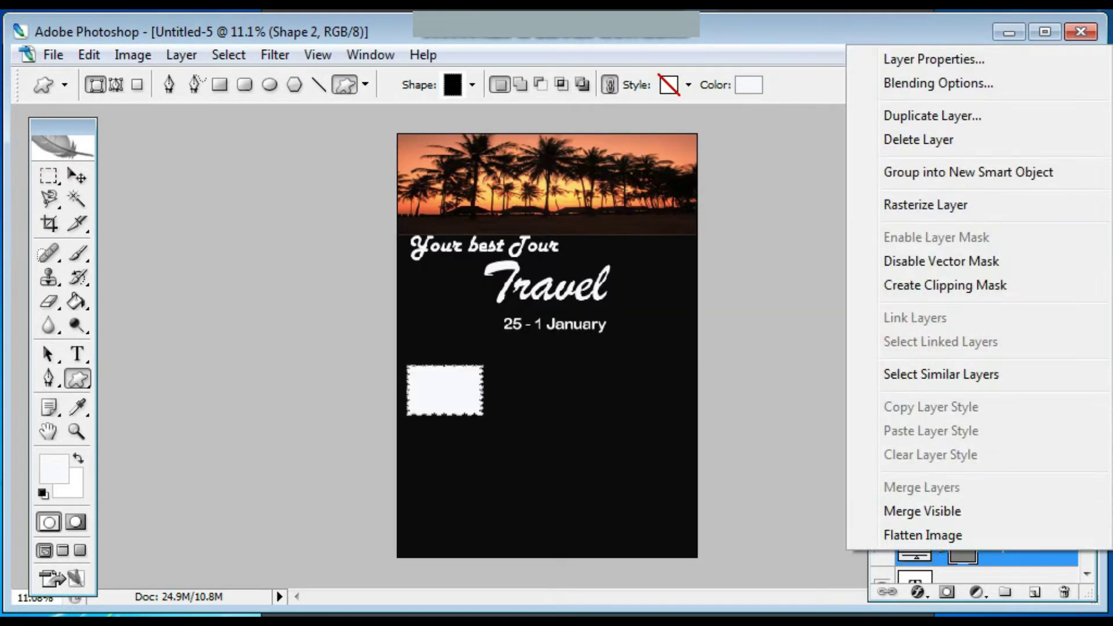
pyautogui.click(919, 114)
pyautogui.click(743, 191)
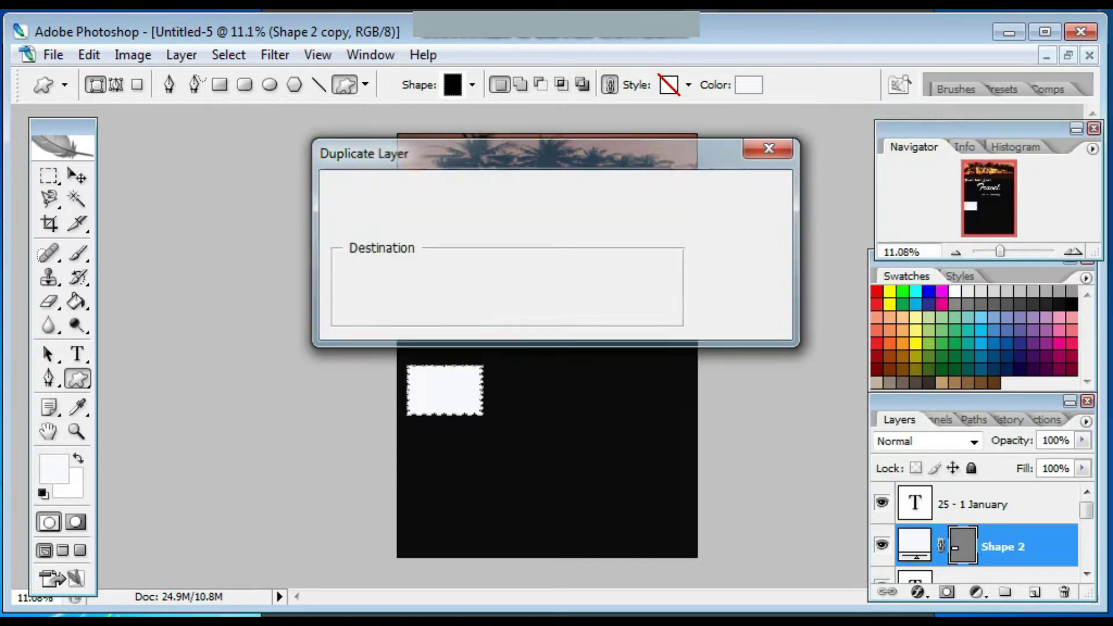
pyautogui.click(77, 176)
pyautogui.moveTo(444, 390); pyautogui.dragTo(542, 390)
pyautogui.rightClick(1004, 548)
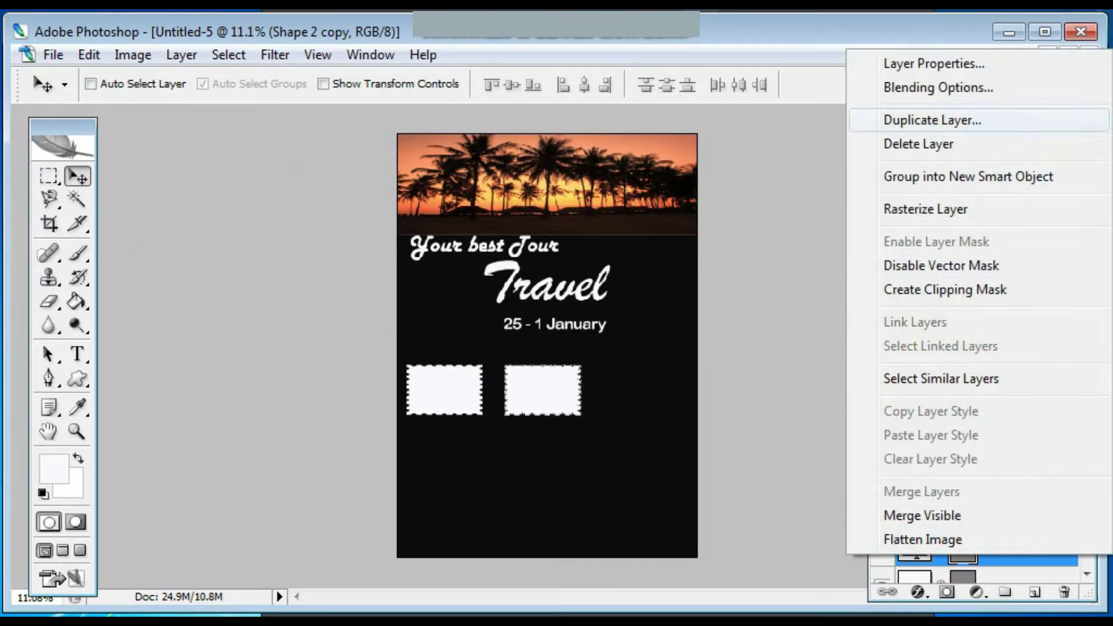
pyautogui.click(932, 120)
pyautogui.click(743, 190)
pyautogui.moveTo(541, 390); pyautogui.dragTo(633, 389)
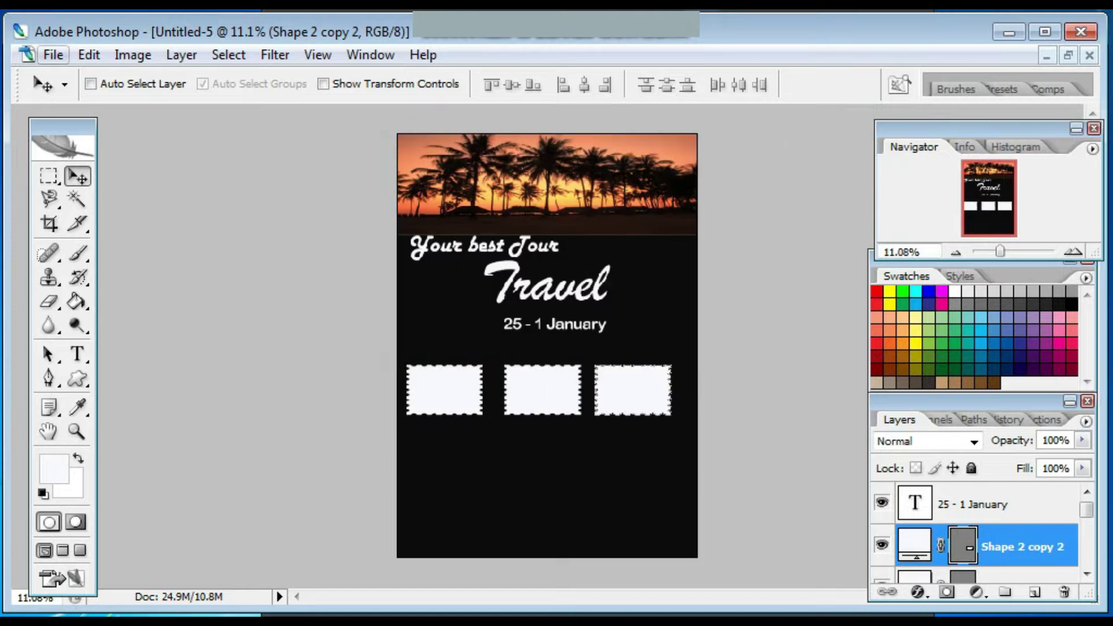
# Open bali.jpg and bring it into the maximized poster window.
pyautogui.hotkey('alt', 'f')
pyautogui.press('Down')
pyautogui.press('Return')
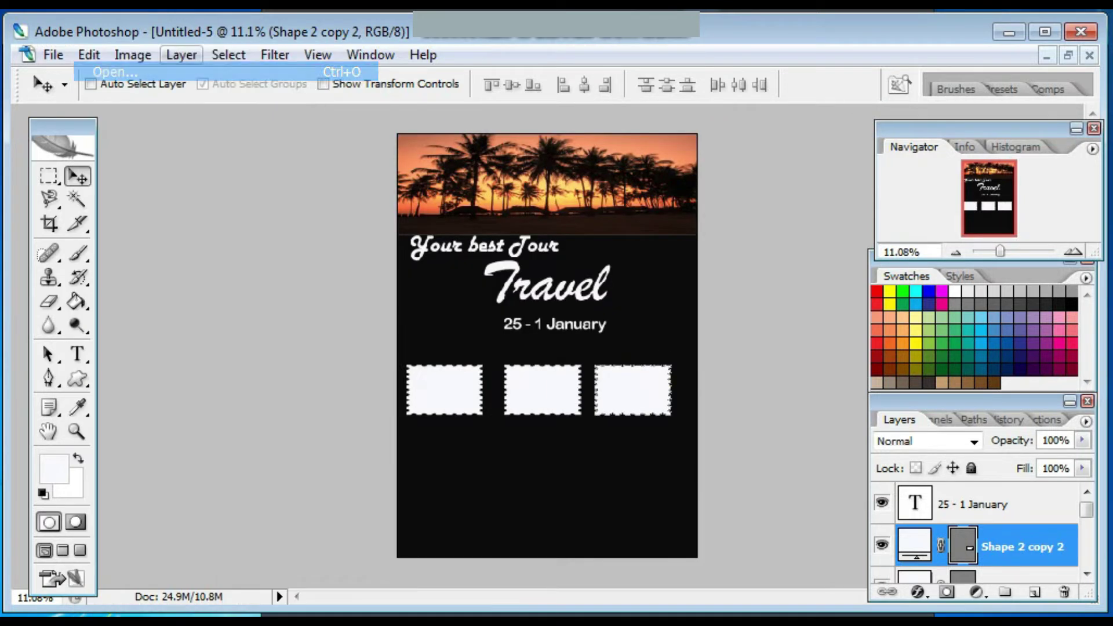
pyautogui.click(416, 165)
pyautogui.press('Return')
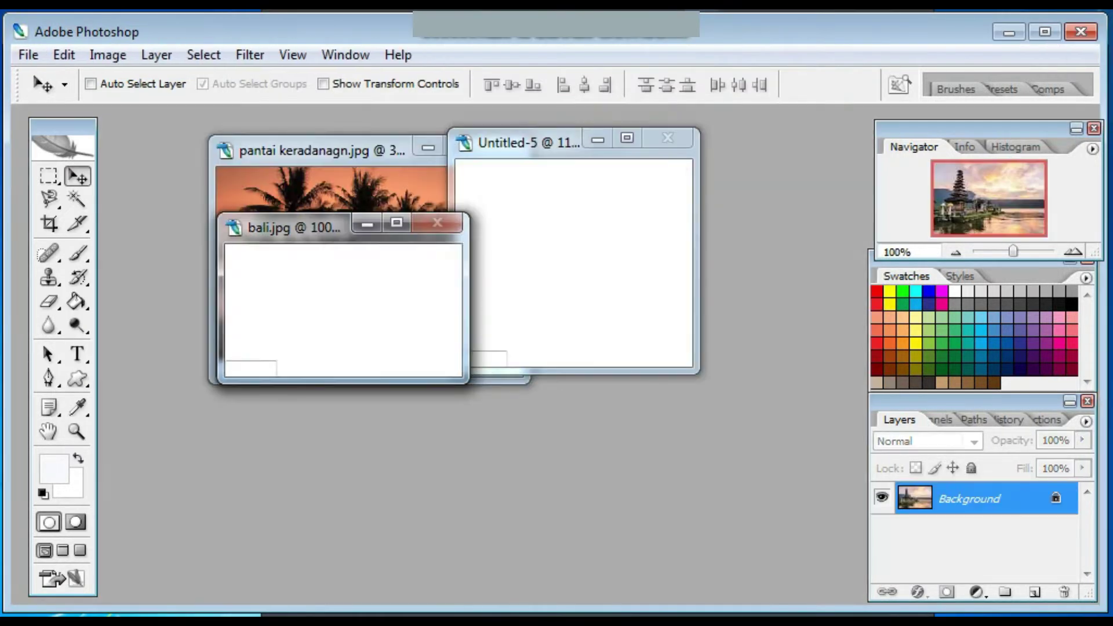
pyautogui.click(557, 143)
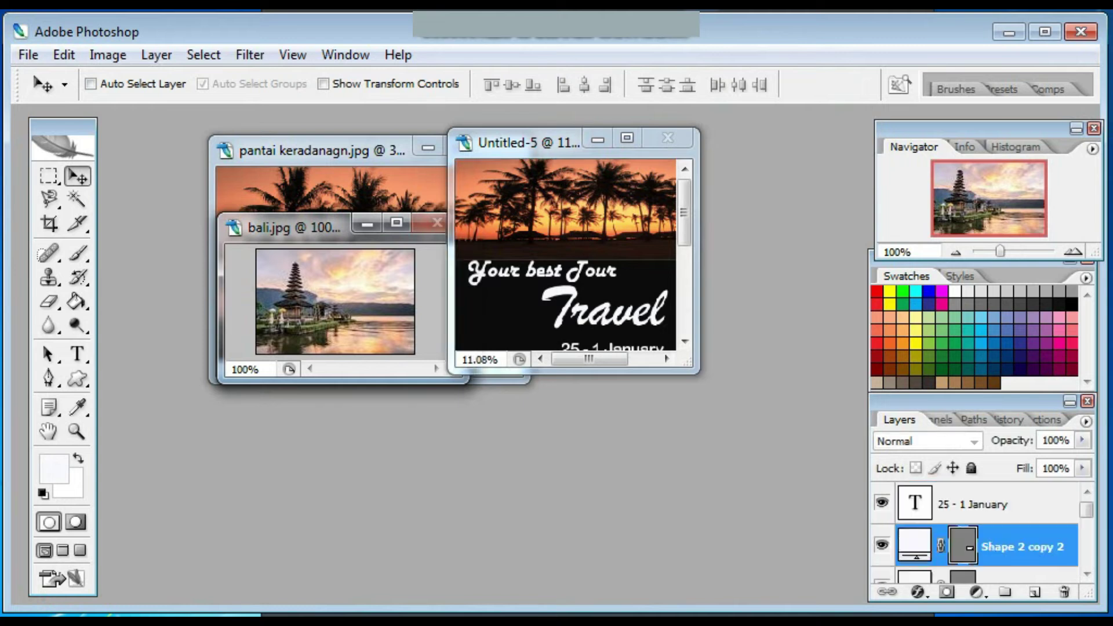
pyautogui.click(627, 139)
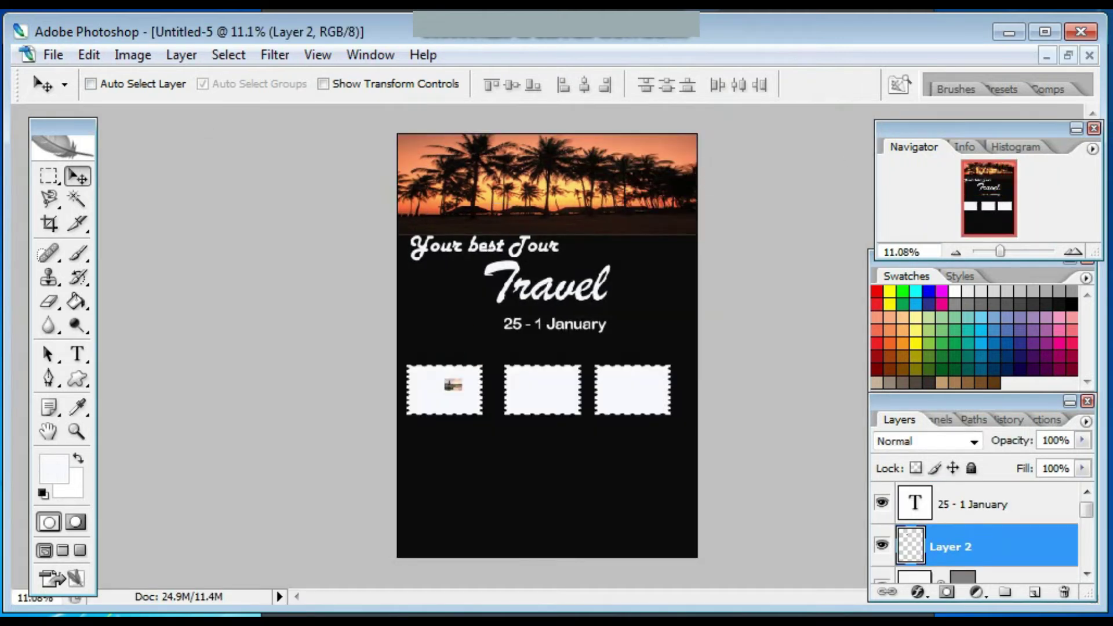
# Scale the Bali photo over the first stamp and clip it to the stamp.
pyautogui.hotkey('ctrl', 't')
pyautogui.moveTo(454, 401); pyautogui.dragTo(441, 365)
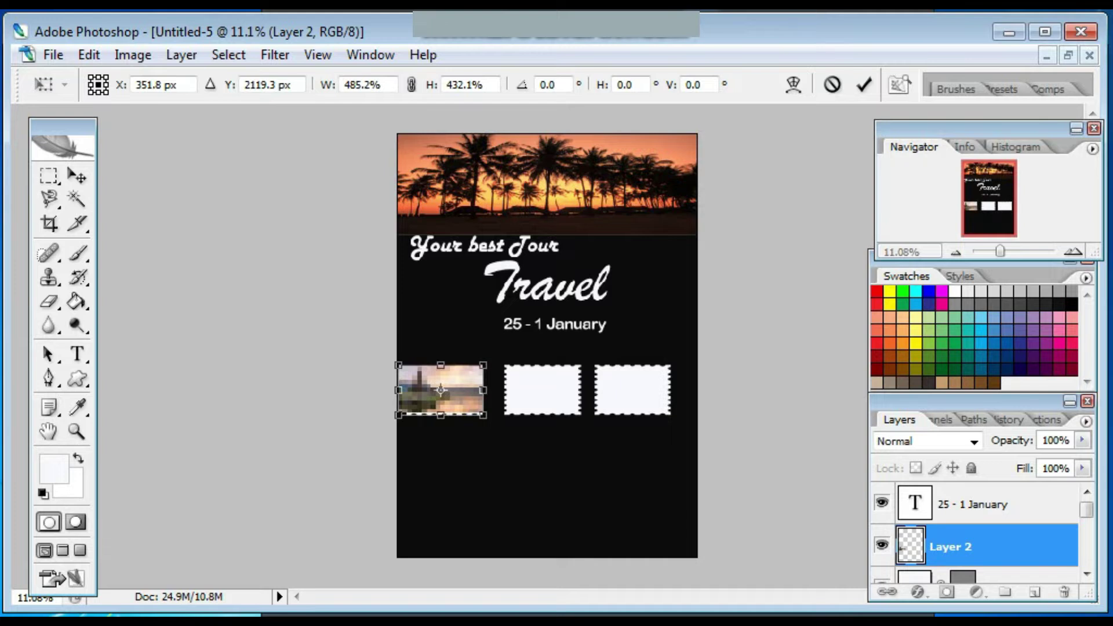
pyautogui.press('Return')
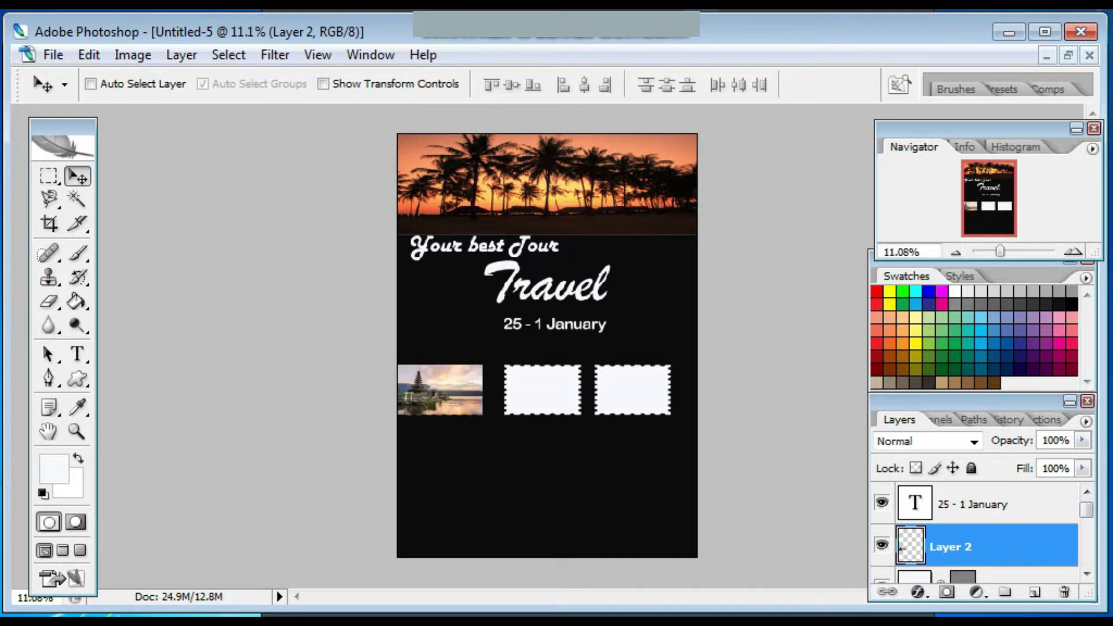
pyautogui.scroll(-1, 974, 533)
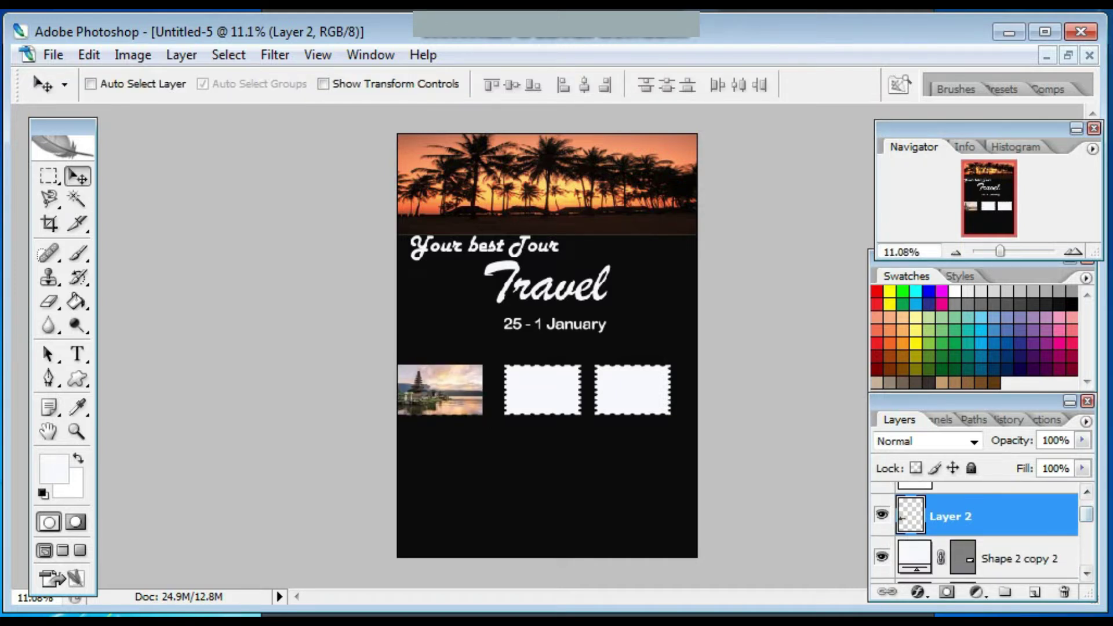
pyautogui.hotkey('ctrl', '[')
pyautogui.hotkey('ctrl', '[')
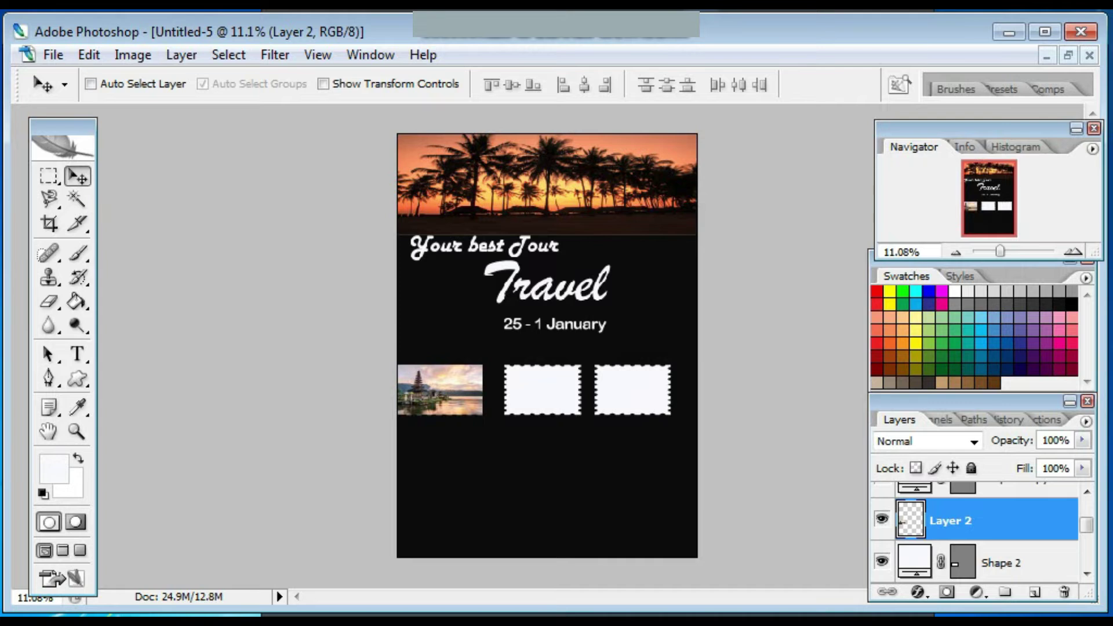
pyautogui.rightClick(986, 520)
pyautogui.click(963, 256)
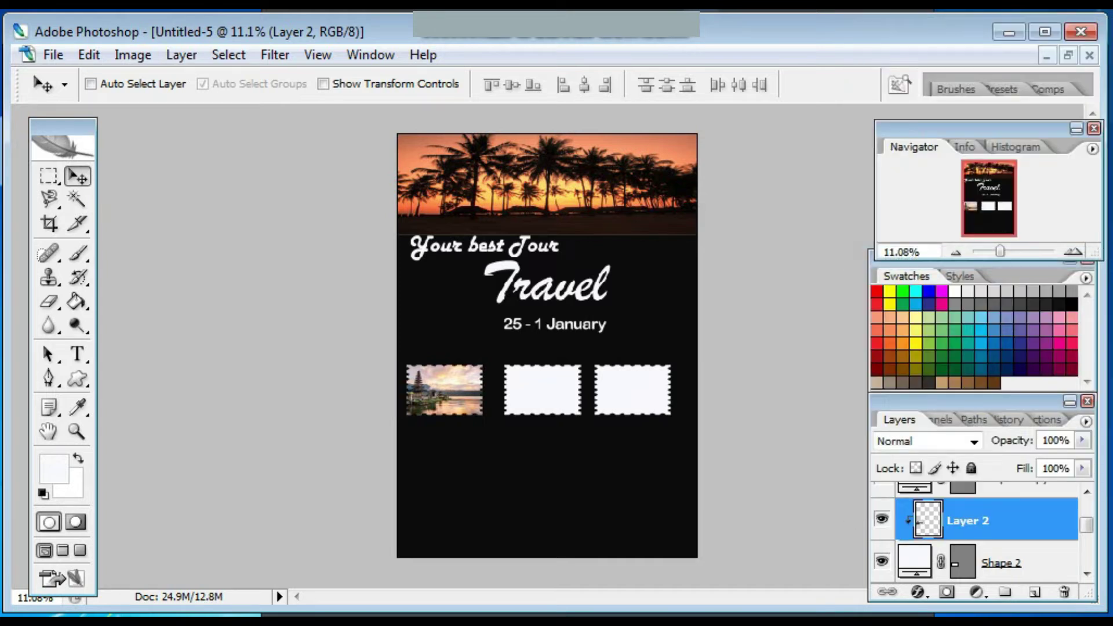
pyautogui.click(53, 54)
# Open belitung.jpg and bring it into the poster.
pyautogui.click(98, 70)
pyautogui.click(531, 168)
pyautogui.click(812, 419)
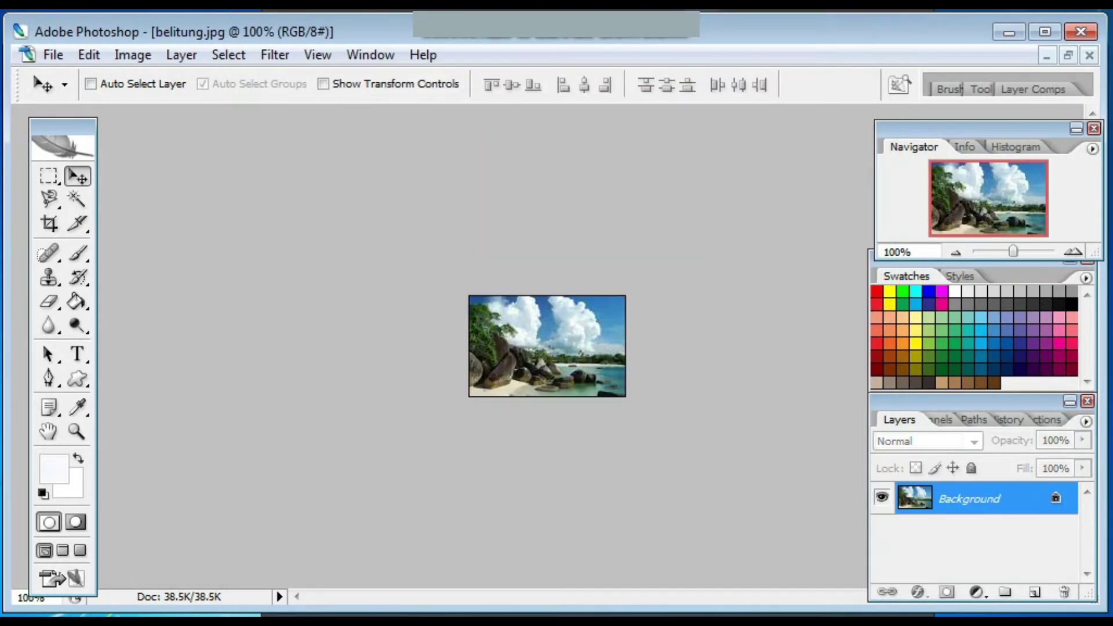
pyautogui.click(1068, 55)
pyautogui.click(614, 140)
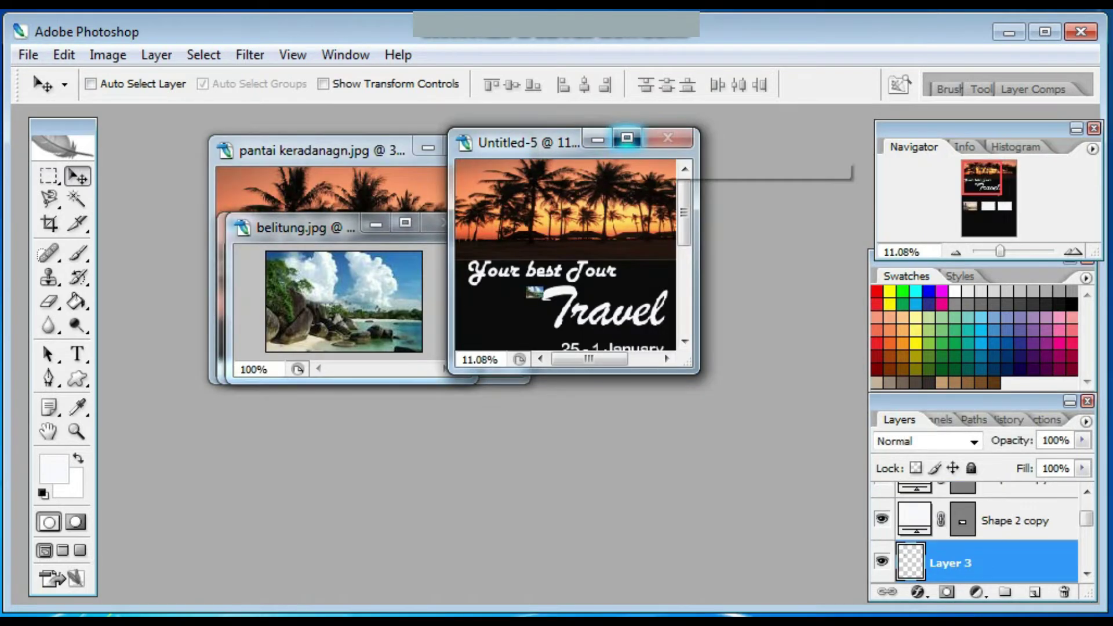
pyautogui.click(627, 138)
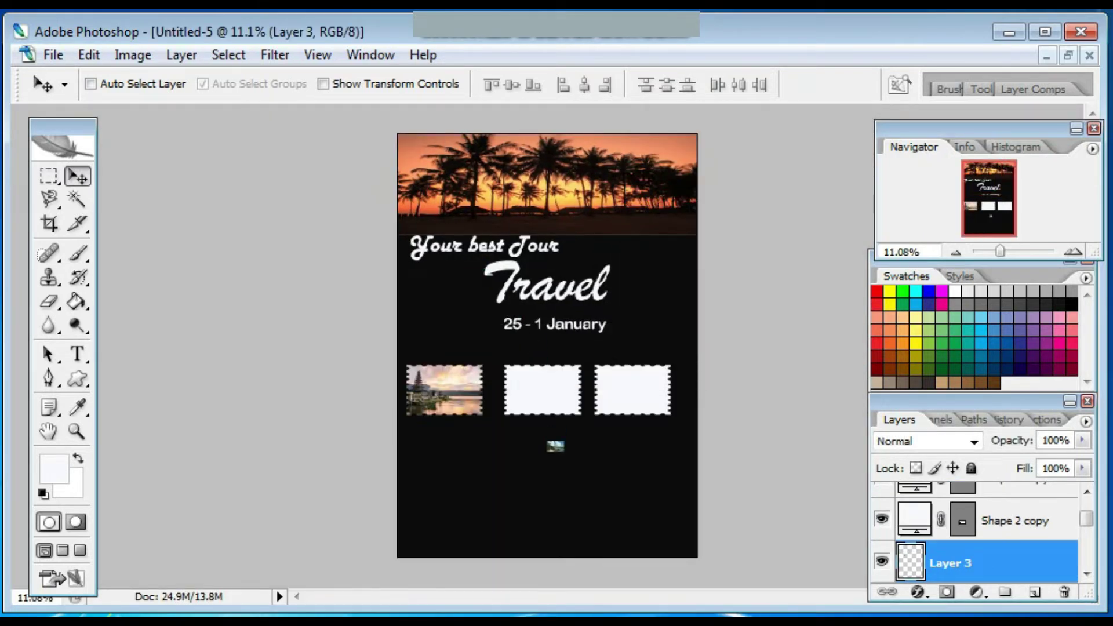
# Scale the beach photo over the second stamp and clip it to that stamp.
pyautogui.hotkey('ctrl', 't')
pyautogui.moveTo(556, 440); pyautogui.dragTo(484, 421)
pyautogui.moveTo(548, 390); pyautogui.dragTo(547, 366)
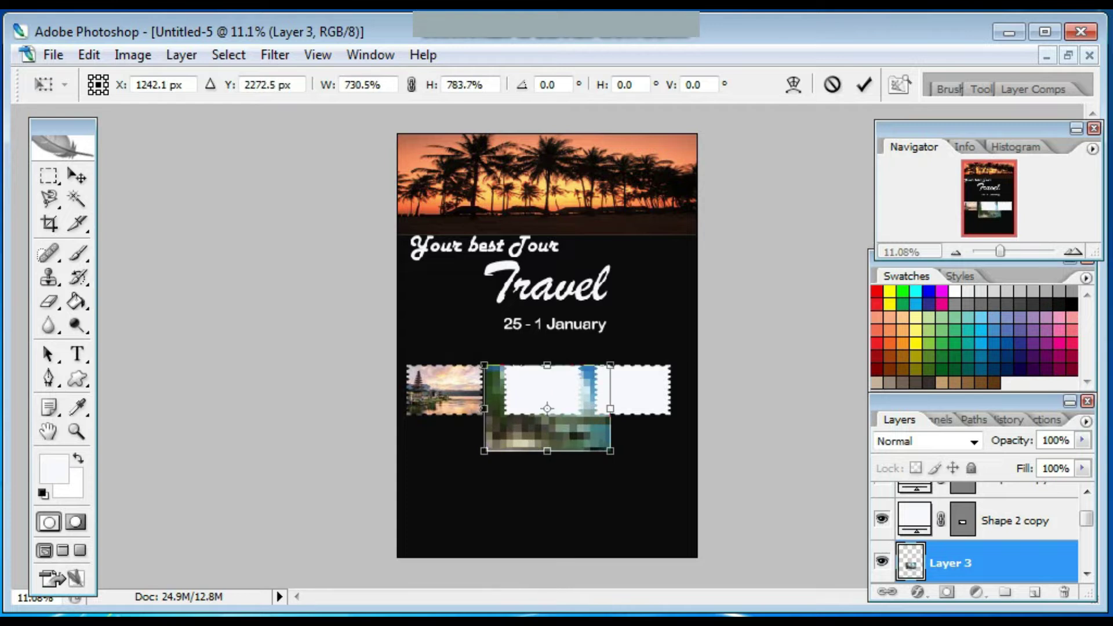
pyautogui.press('Return')
pyautogui.moveTo(957, 563); pyautogui.dragTo(957, 500)
pyautogui.rightClick(957, 520)
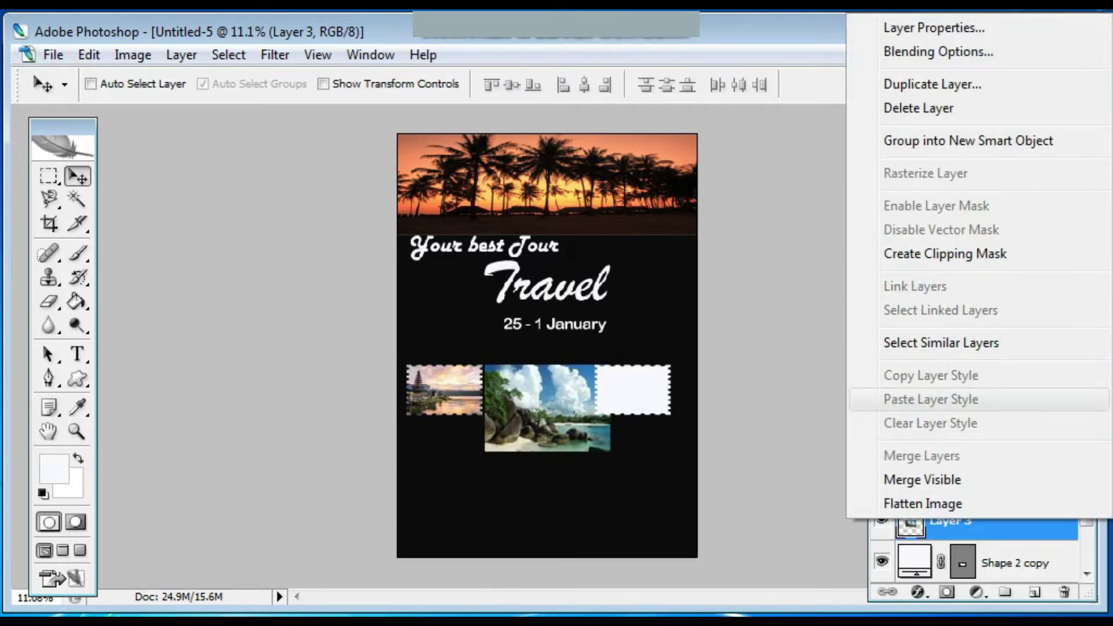
pyautogui.click(945, 254)
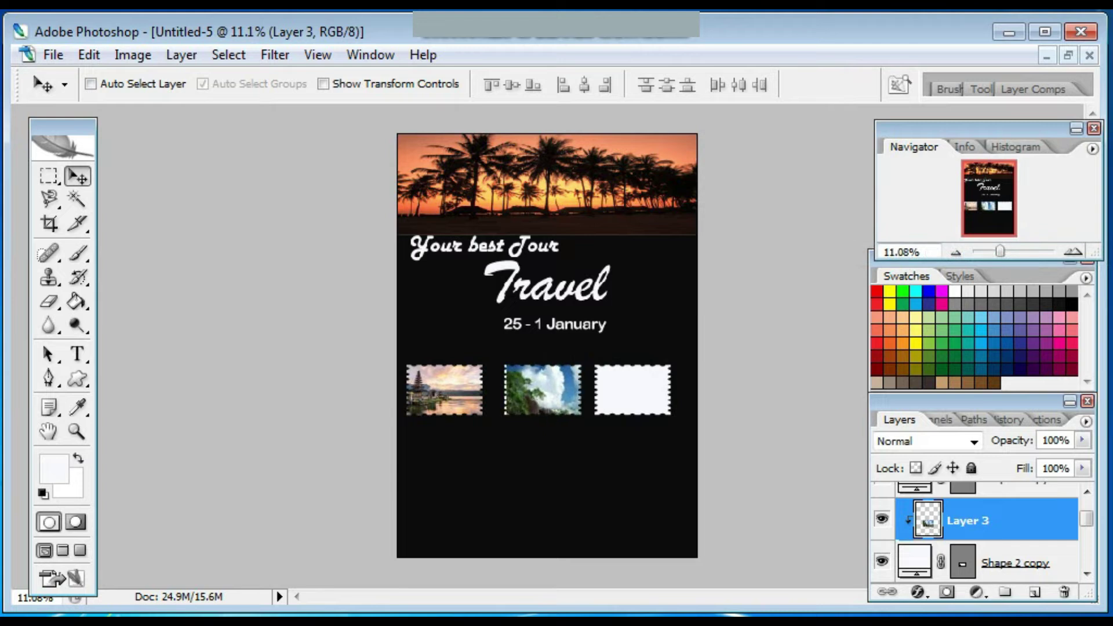
# Shrink the clipped beach photo to about two-thirds so it fits the stamp.
pyautogui.hotkey('ctrl', '-')
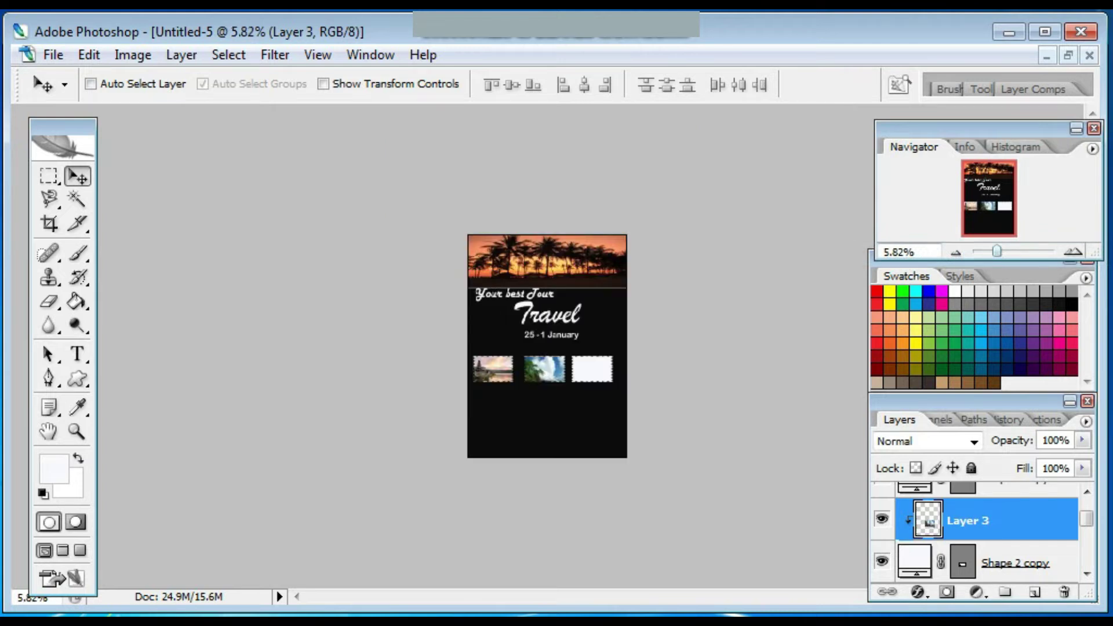
pyautogui.hotkey('ctrl', '+')
pyautogui.hotkey('ctrl', '+')
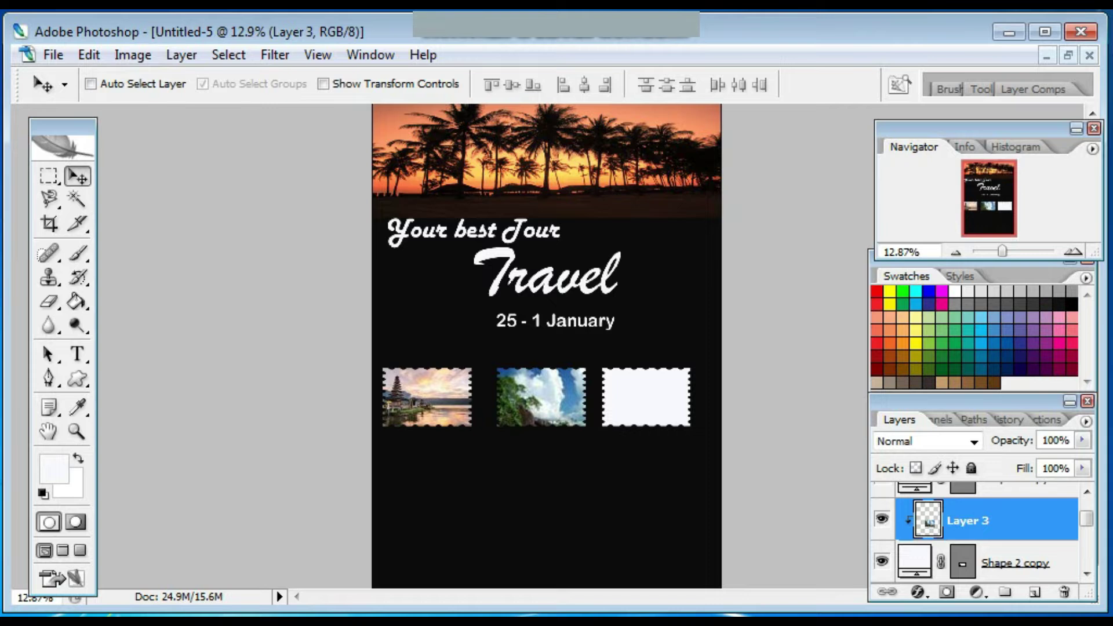
pyautogui.hotkey('ctrl', 't')
pyautogui.moveTo(644, 469); pyautogui.dragTo(594, 435)
pyautogui.press('Return')
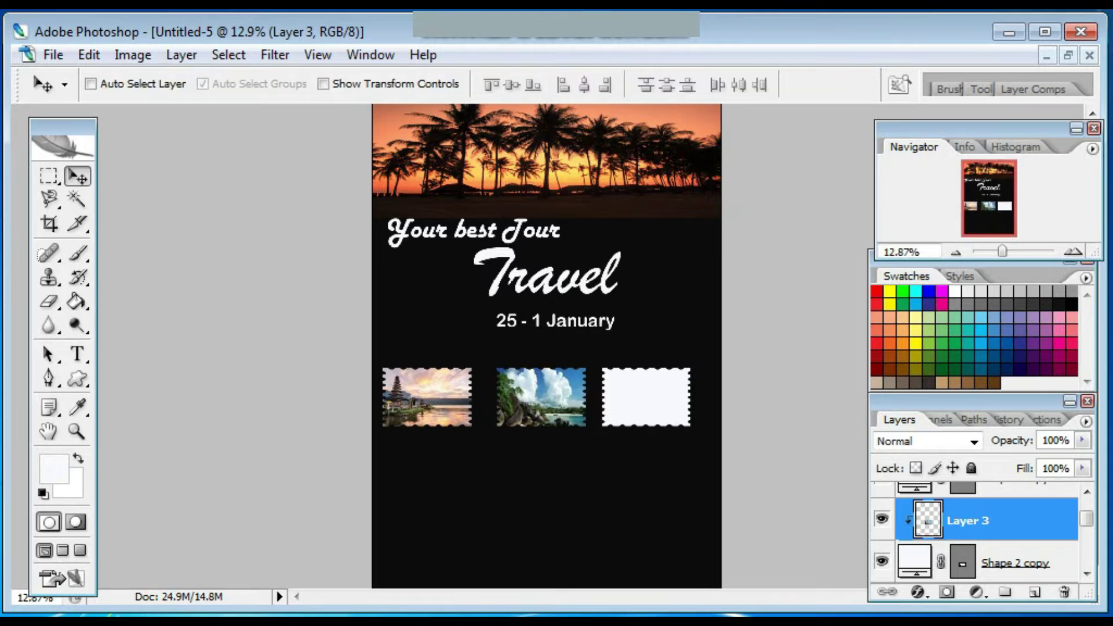
pyautogui.click(52, 55)
# Open the rauja ampat photo and drag it into the poster.
pyautogui.click(116, 72)
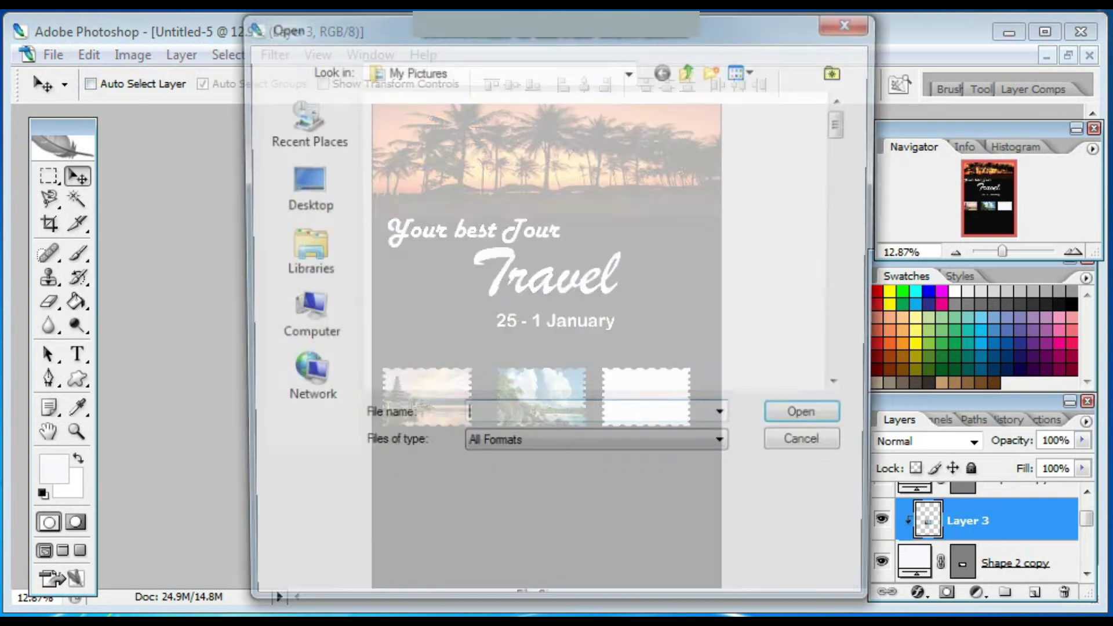
pyautogui.scroll(-10, 597, 241)
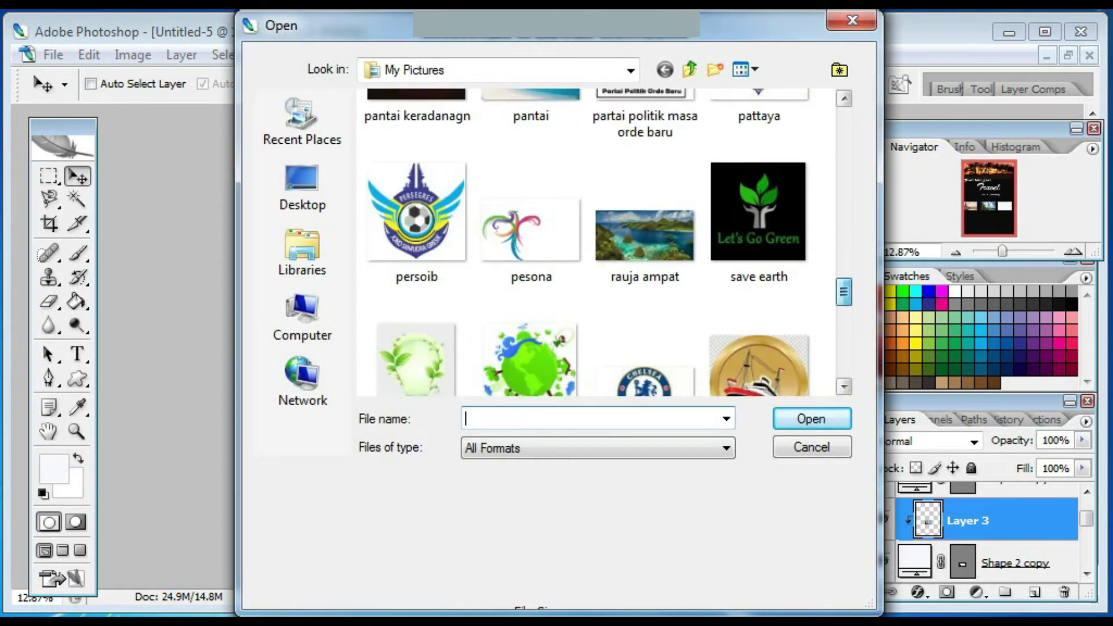
pyautogui.doubleClick(645, 226)
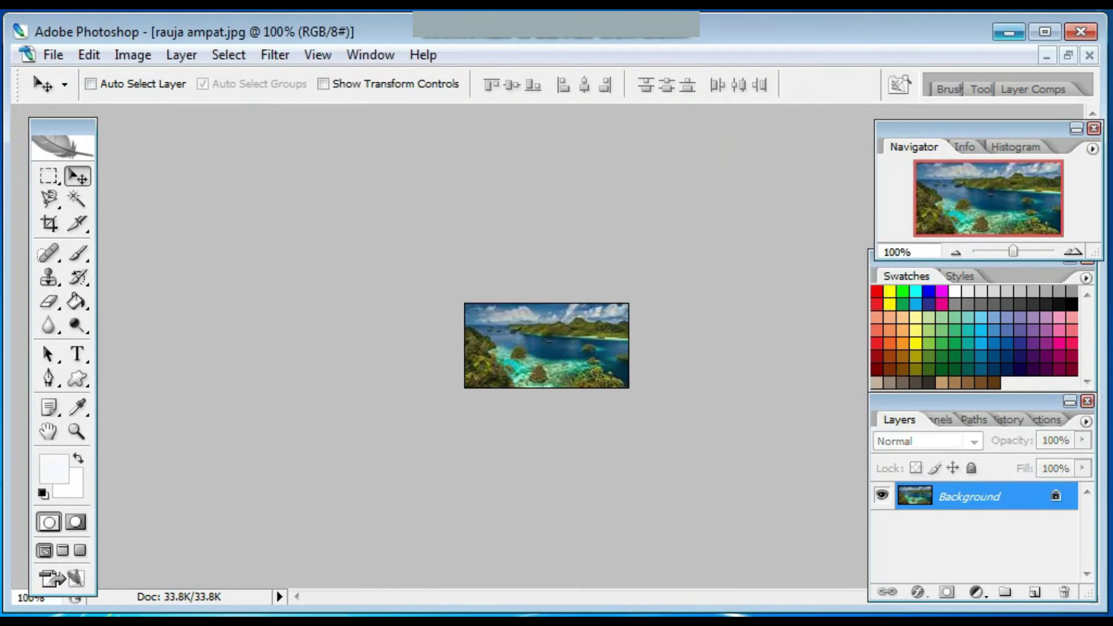
pyautogui.click(1069, 55)
pyautogui.moveTo(351, 301); pyautogui.dragTo(634, 243)
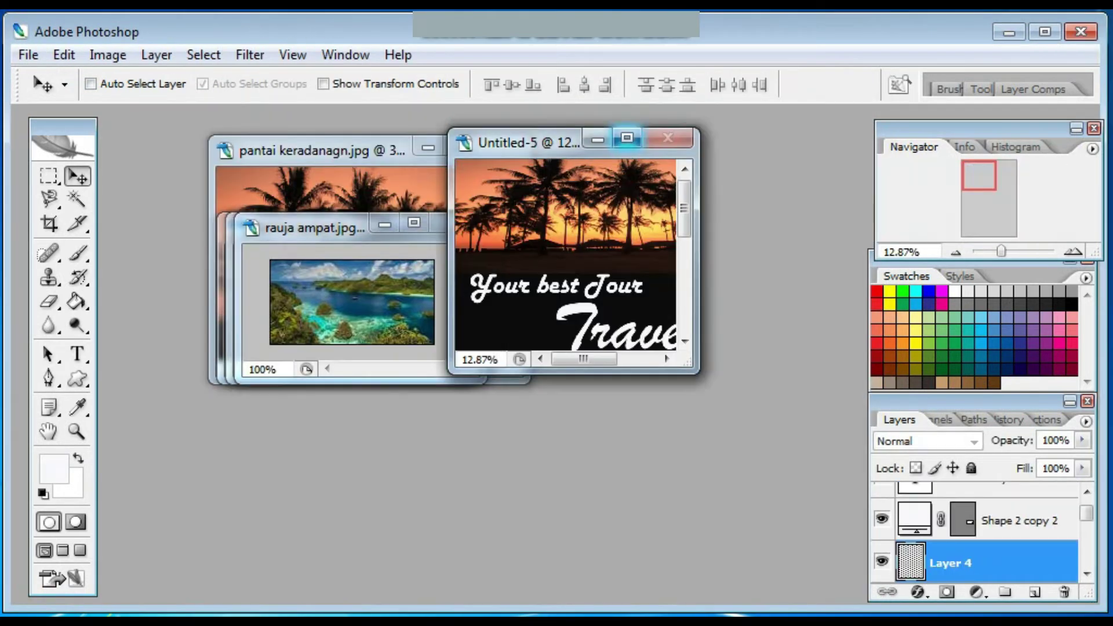
pyautogui.click(627, 140)
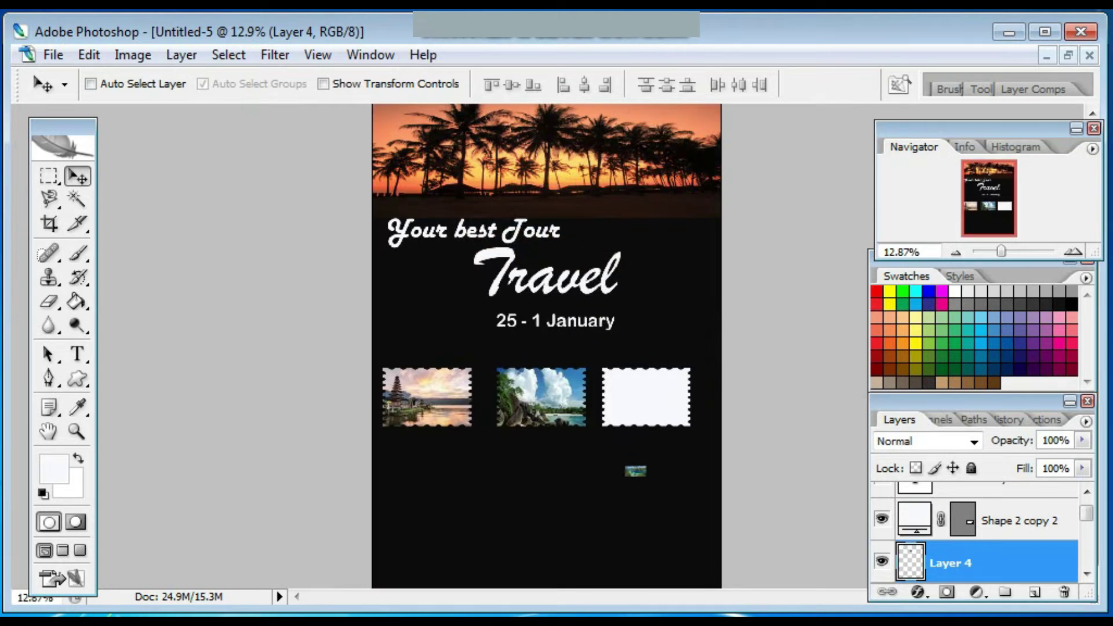
# Scale the island photo over the third stamp and clip it to the stamp.
pyautogui.hotkey('ctrl', 't')
pyautogui.moveTo(636, 465); pyautogui.dragTo(636, 368)
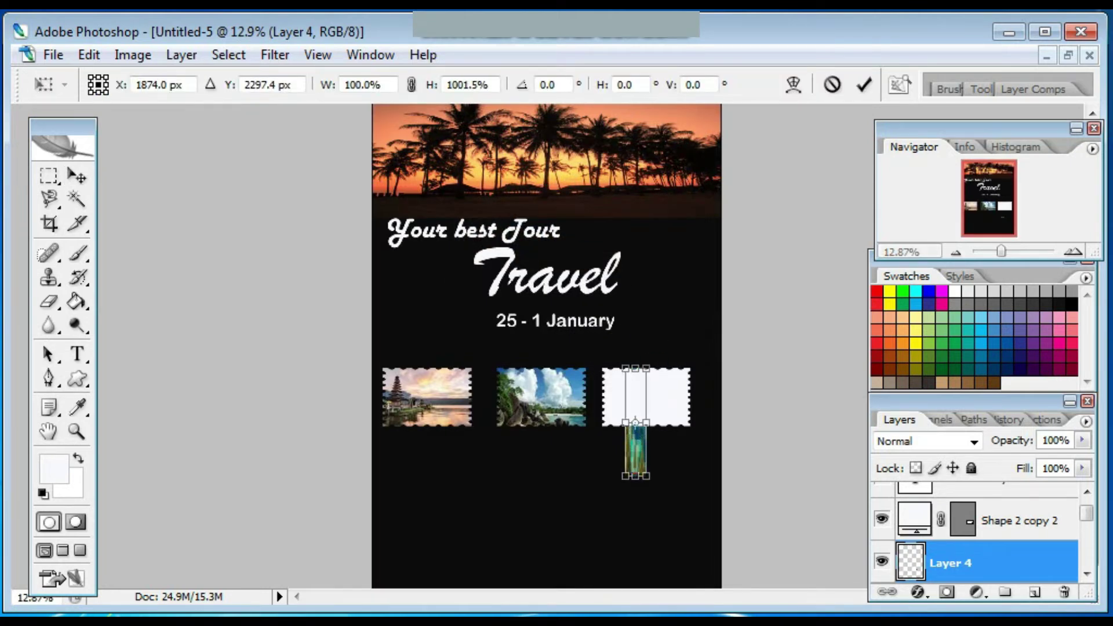
pyautogui.moveTo(648, 422); pyautogui.dragTo(602, 422)
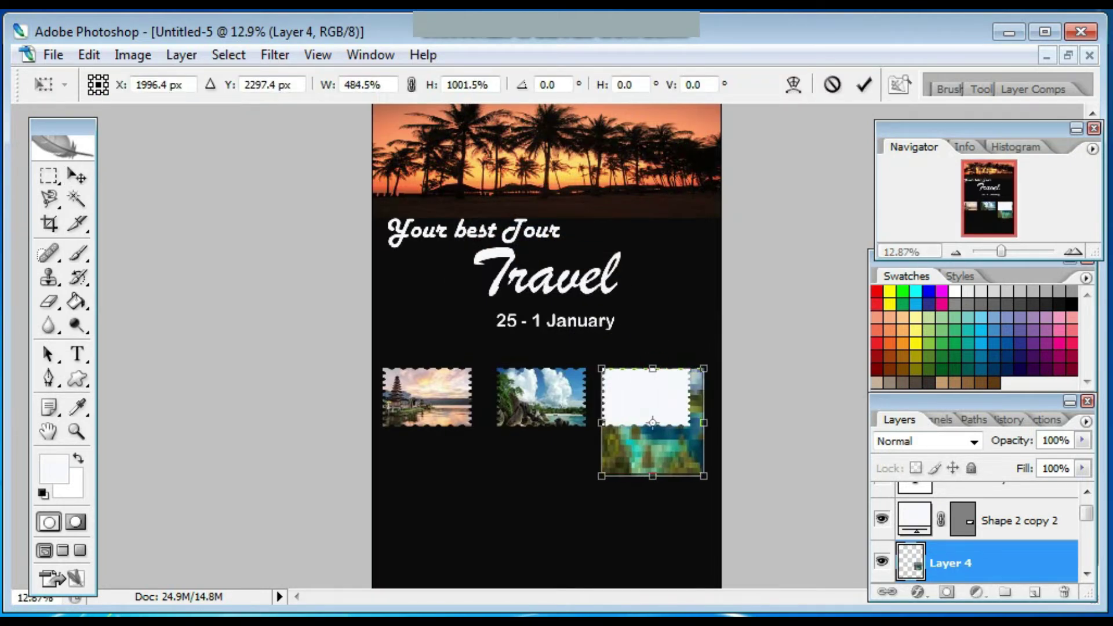
pyautogui.press('Return')
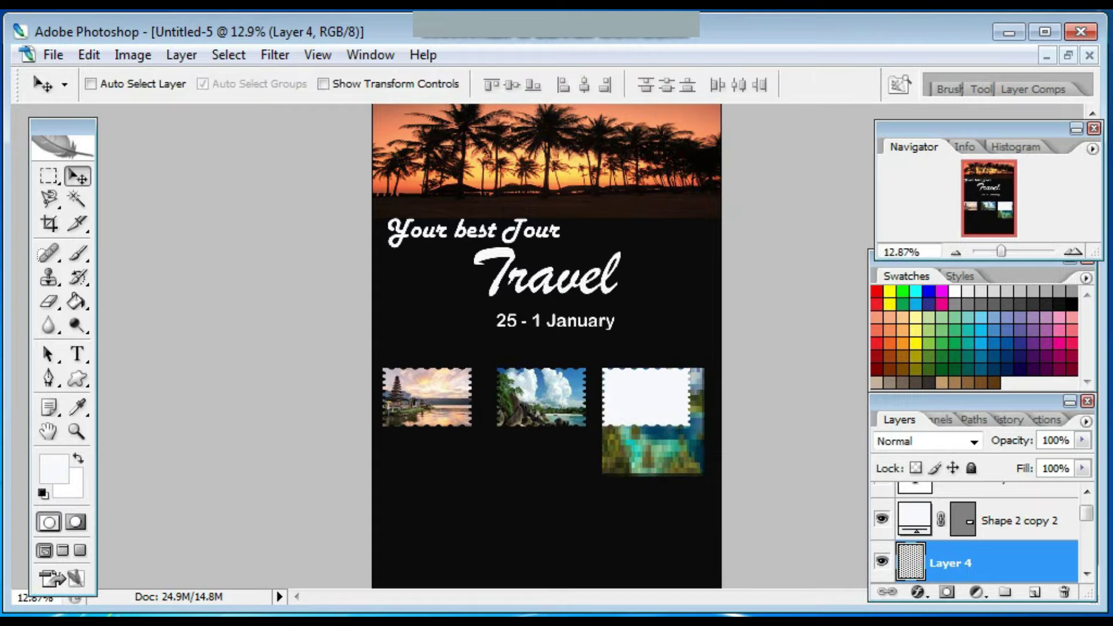
pyautogui.hotkey('ctrl', ']')
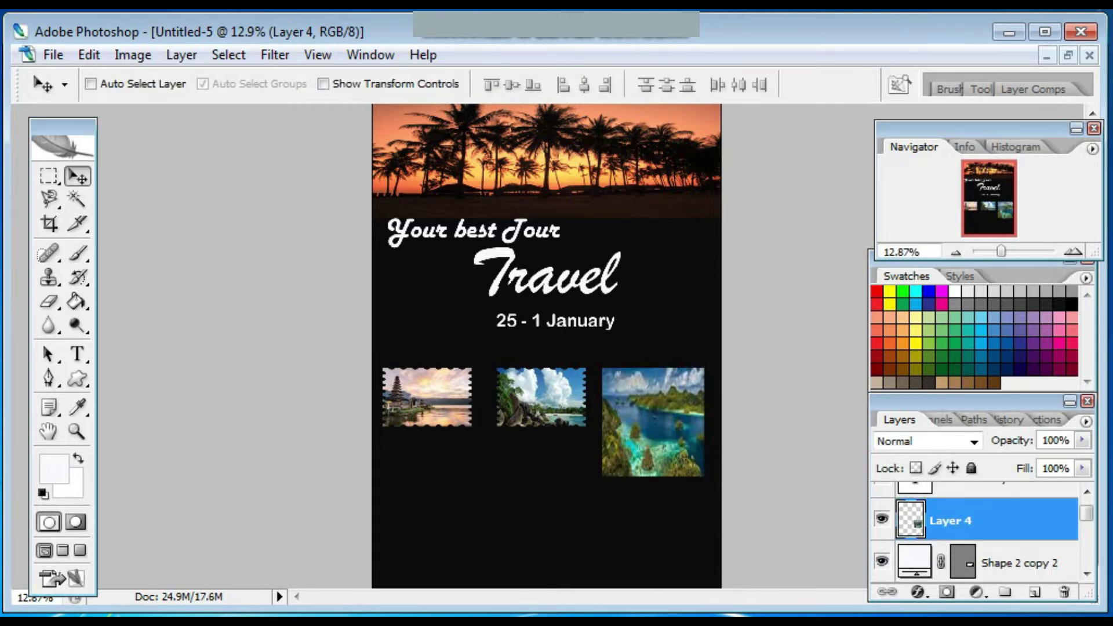
pyautogui.rightClick(986, 520)
pyautogui.click(928, 254)
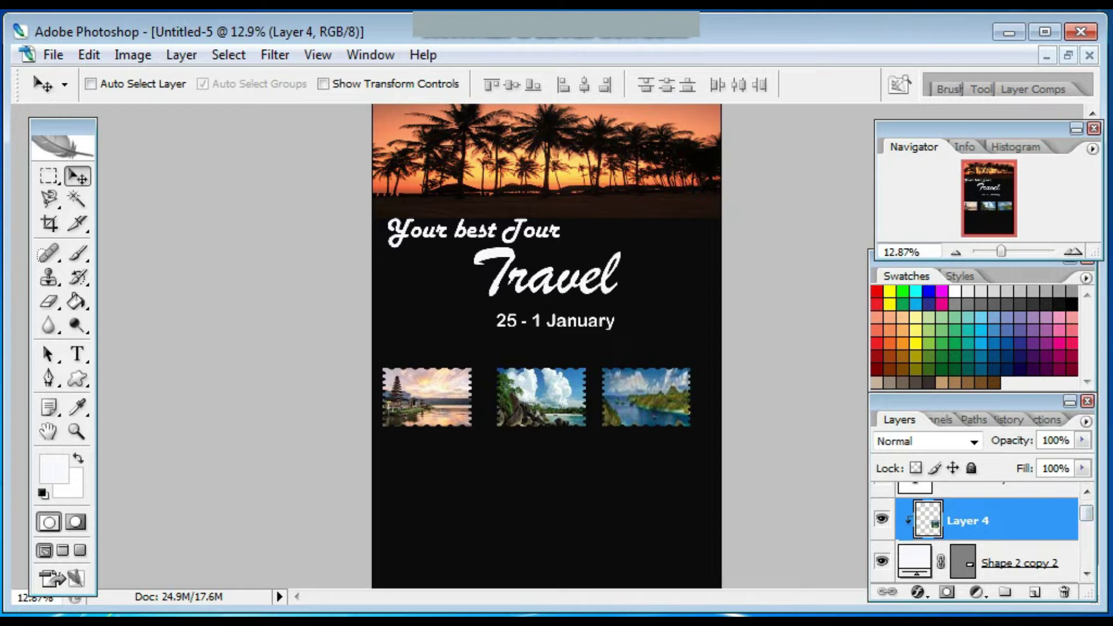
# Re-check the clipped island photo's size, then select the Shape 2 copy 2 layer.
pyautogui.hotkey('ctrl', 't')
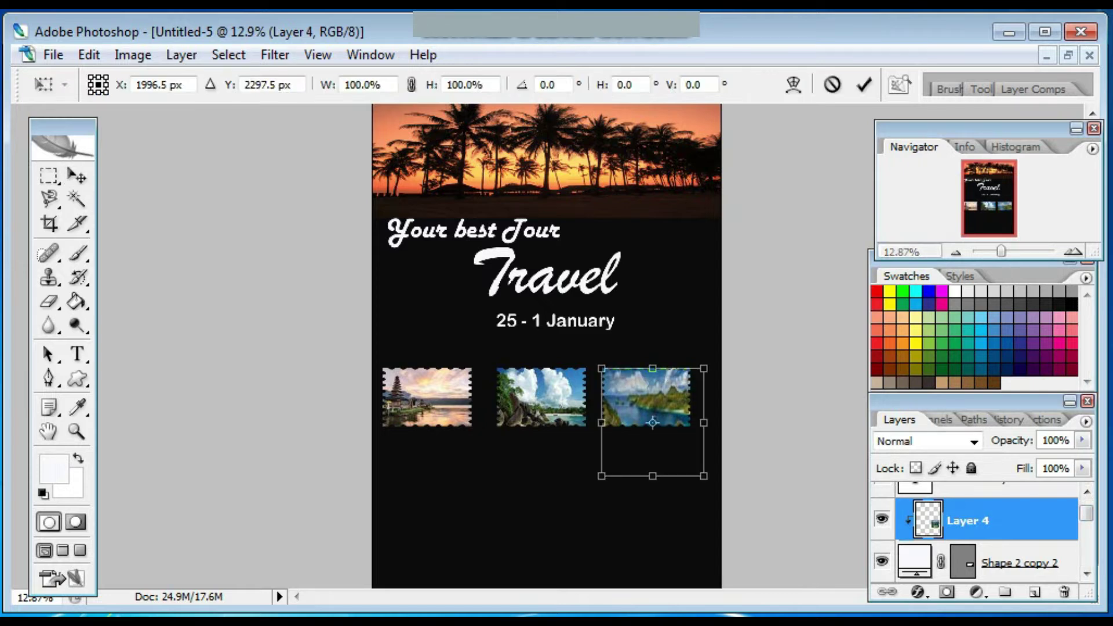
pyautogui.scroll(1, 975, 533)
pyautogui.scroll(-2, 974, 534)
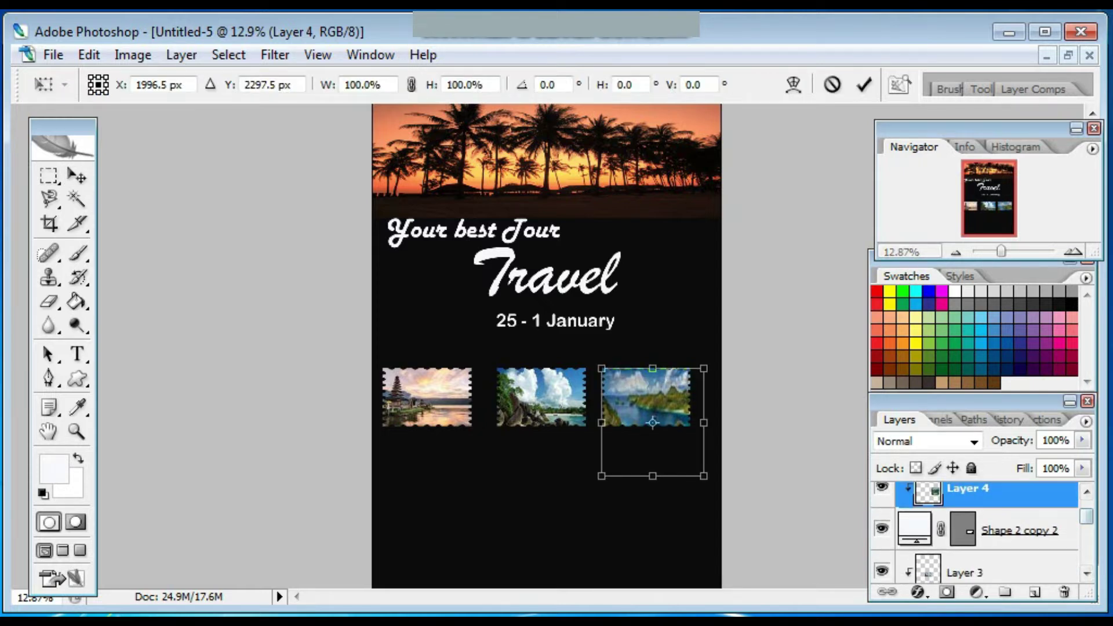
pyautogui.press('Return')
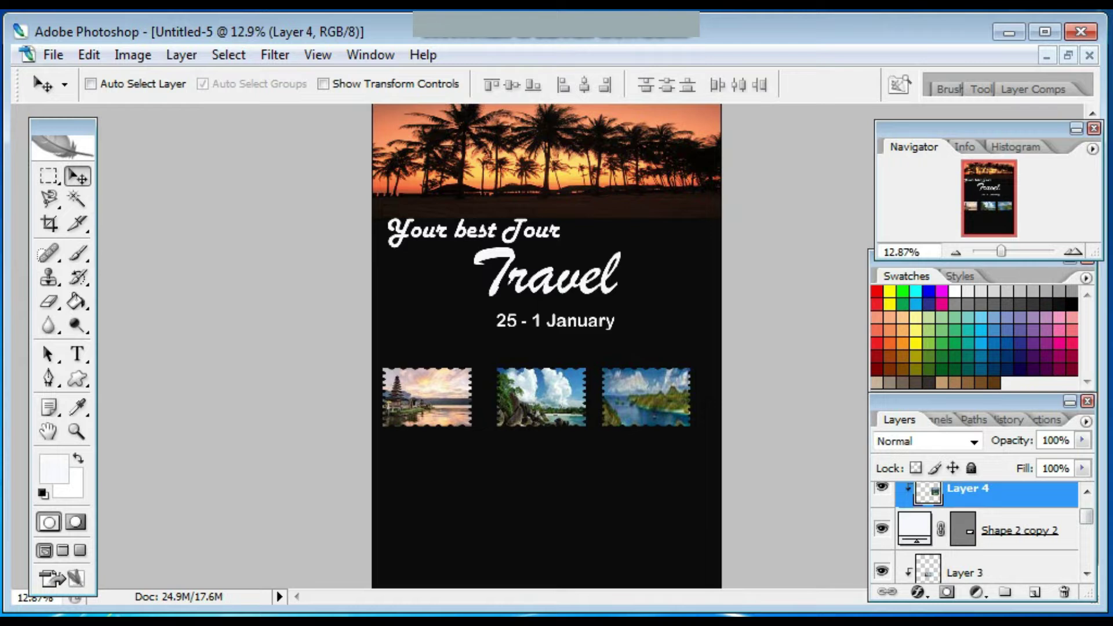
pyautogui.click(986, 530)
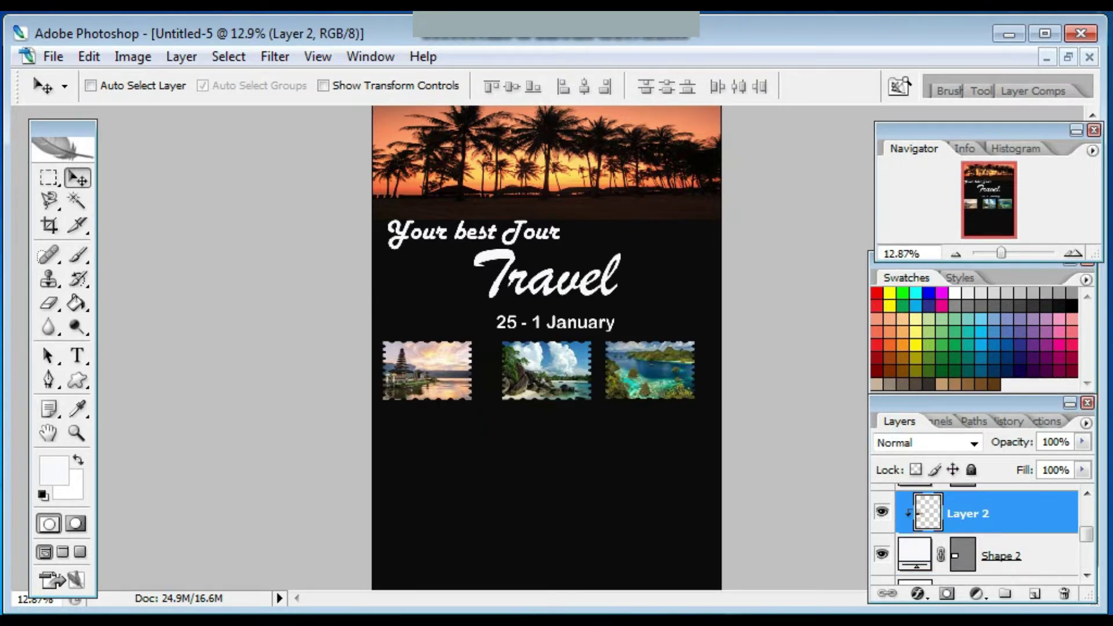
# Open the wonderful-indonesia Hitam logo image file.
pyautogui.click(53, 56)
pyautogui.click(87, 72)
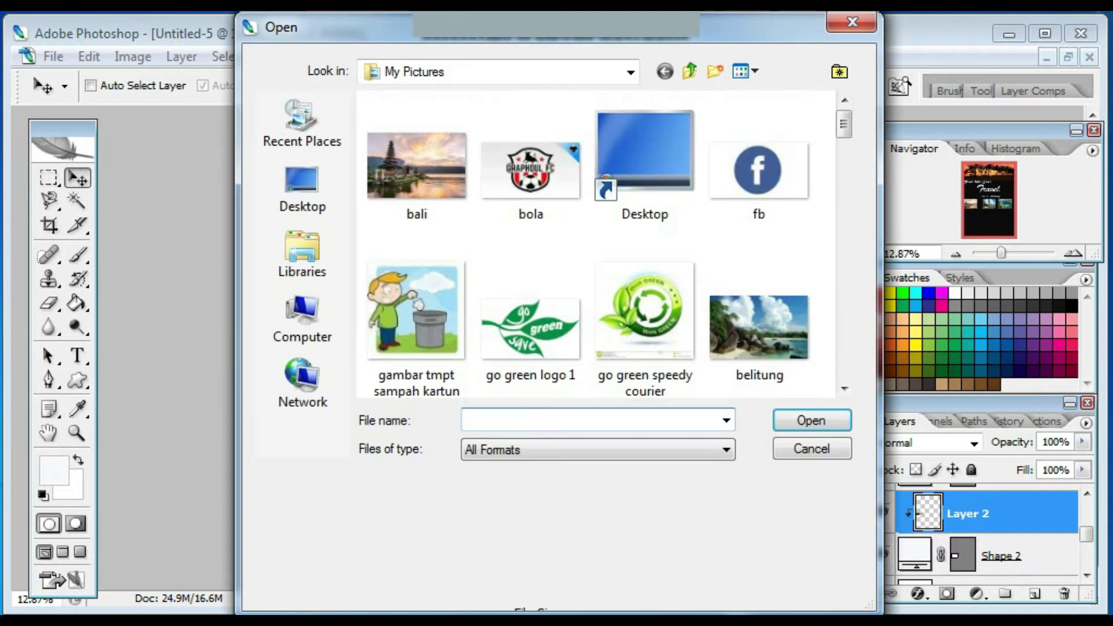
pyautogui.scroll(-15, 597, 244)
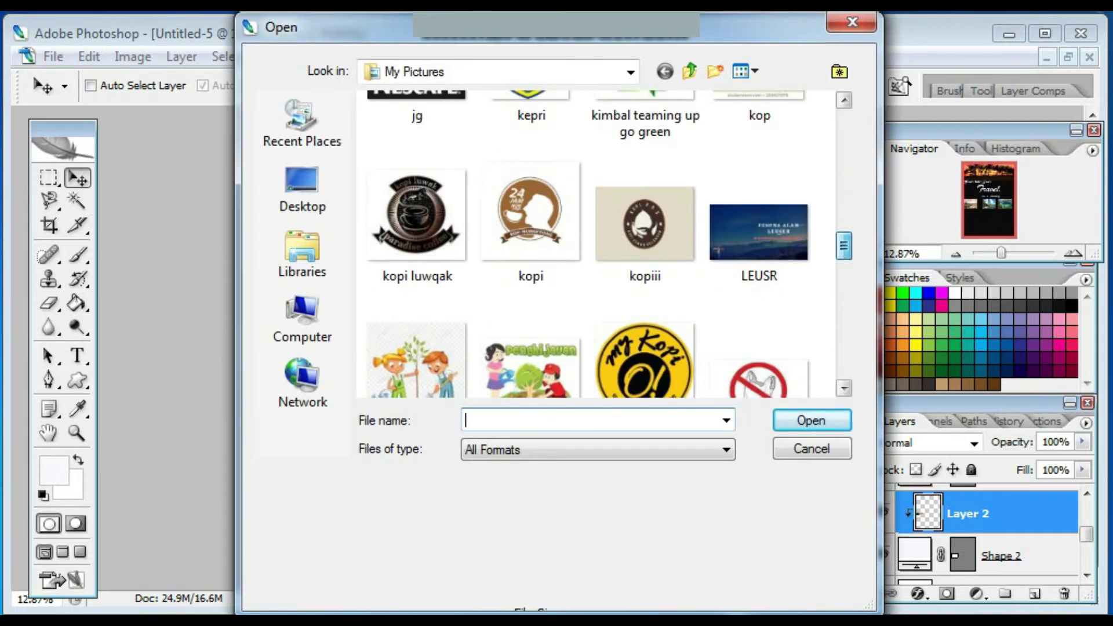
pyautogui.click(758, 230)
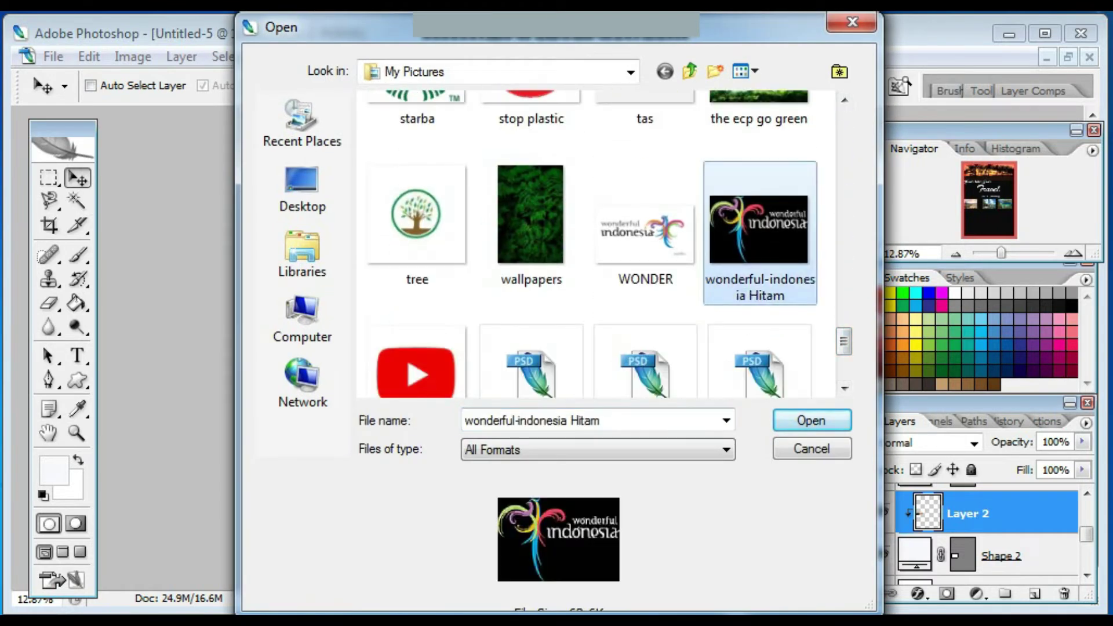
pyautogui.press('Return')
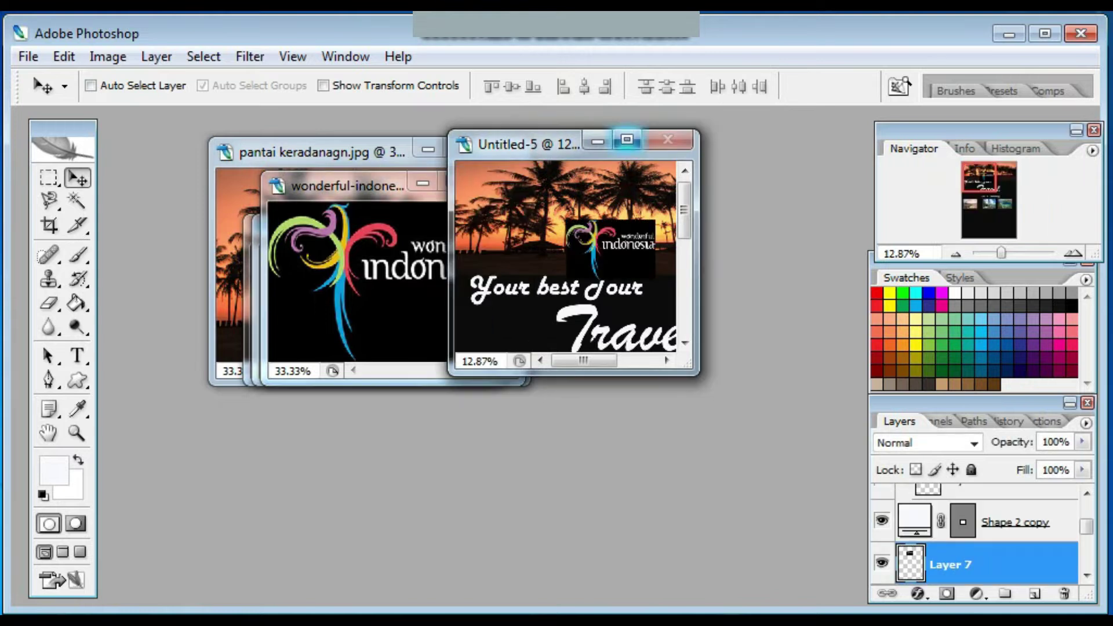
# Bring the logo into the poster at the banner's top left, zoomed in closely.
pyautogui.click(627, 140)
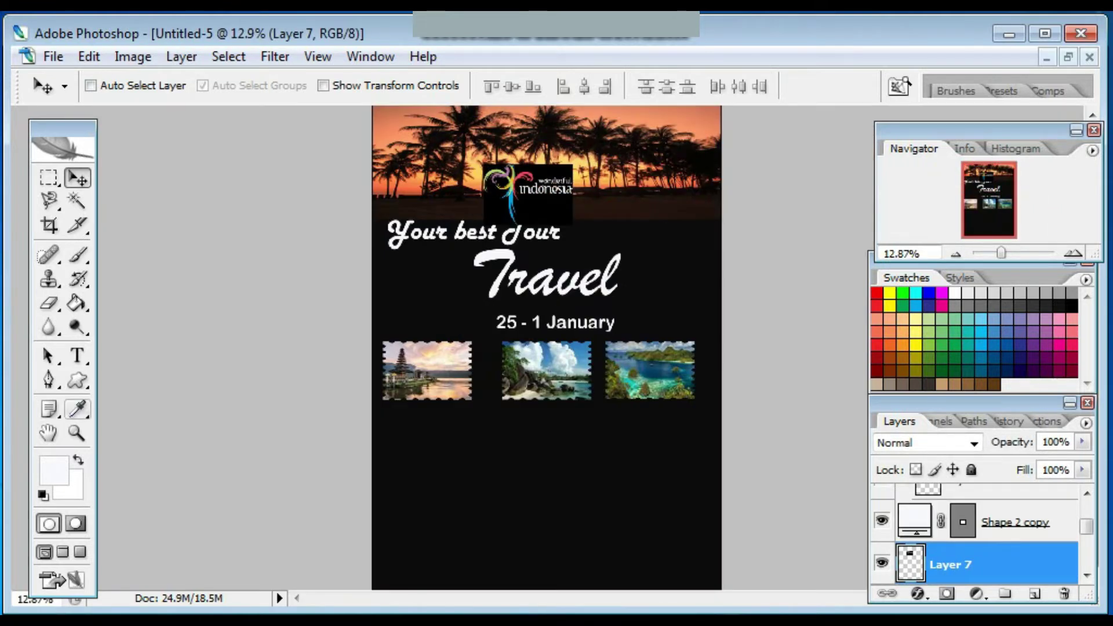
pyautogui.click(77, 433)
pyautogui.click(546, 211)
pyautogui.click(545, 212)
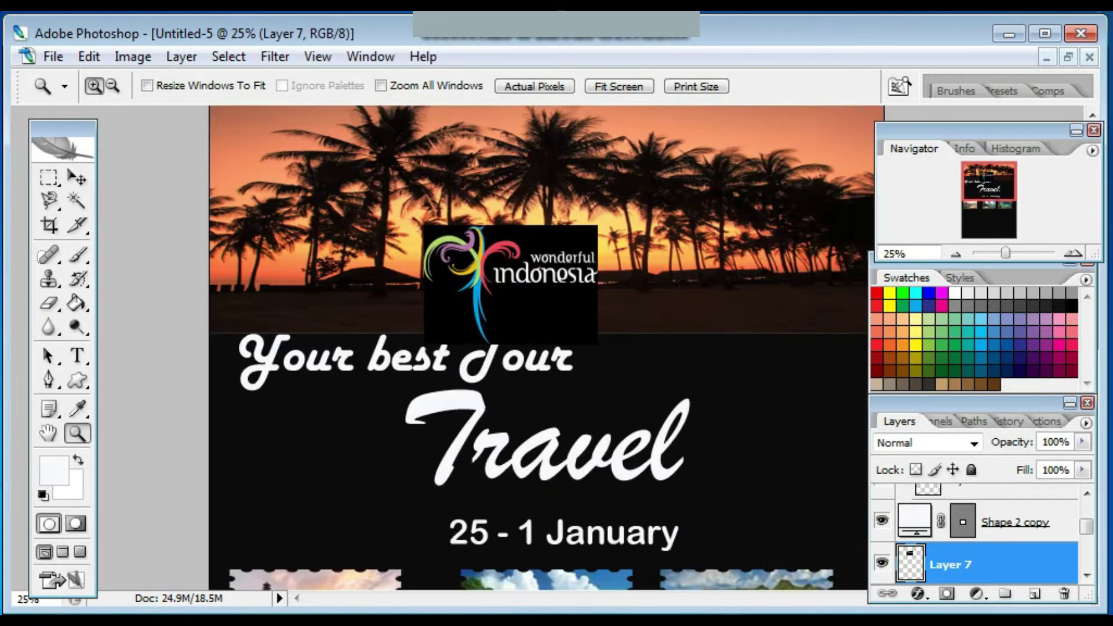
pyautogui.click(545, 212)
pyautogui.press('v')
pyautogui.moveTo(498, 347); pyautogui.dragTo(227, 203)
pyautogui.press('z')
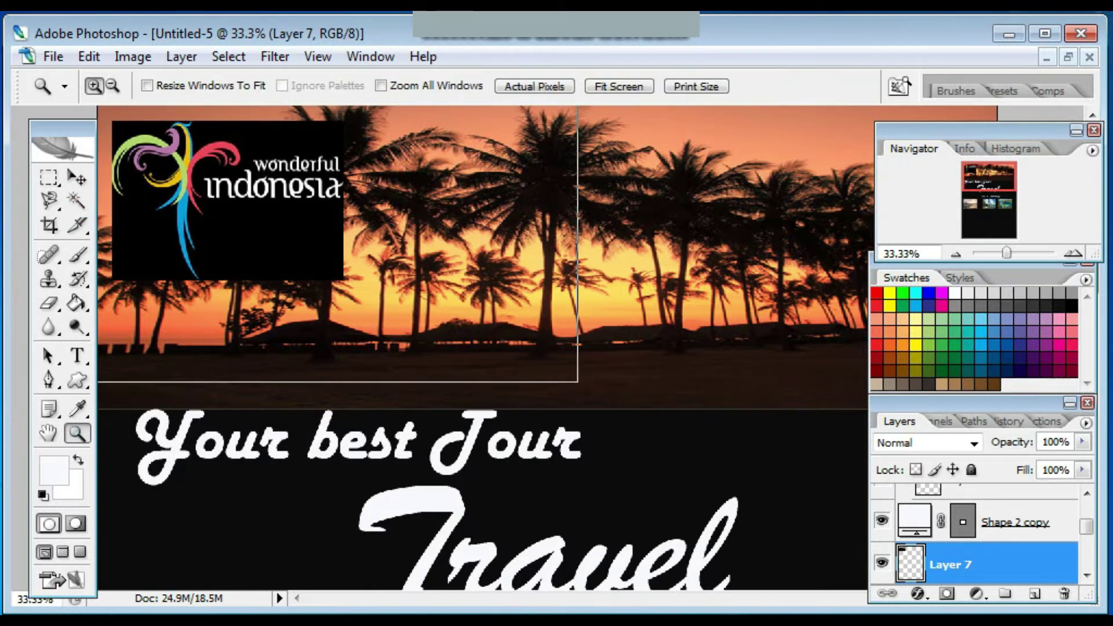
pyautogui.click(227, 203)
# Remove the logo's black background with the Magic Wand, including leftover corner black.
pyautogui.press('w')
pyautogui.click(261, 308)
pyautogui.press('Delete')
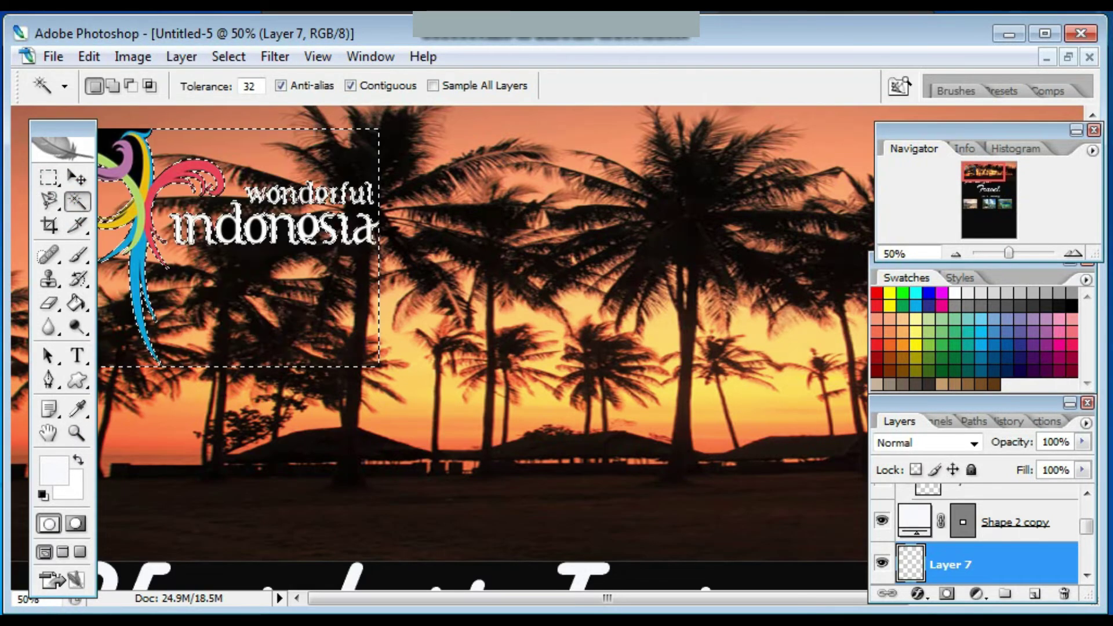
pyautogui.hotkey('ctrl', 'd')
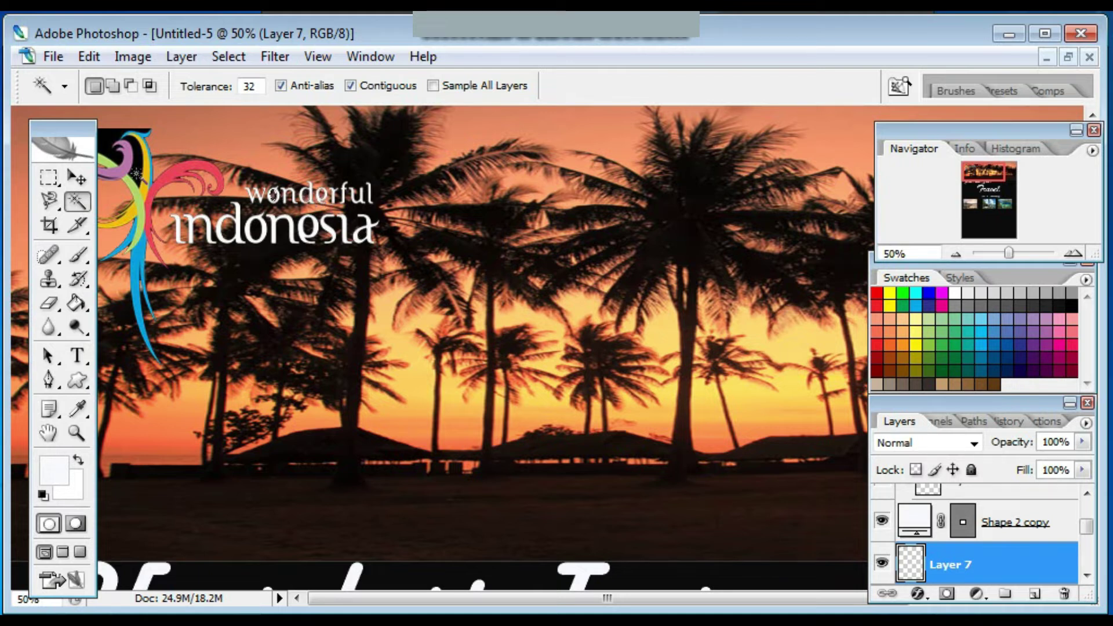
pyautogui.press('Delete')
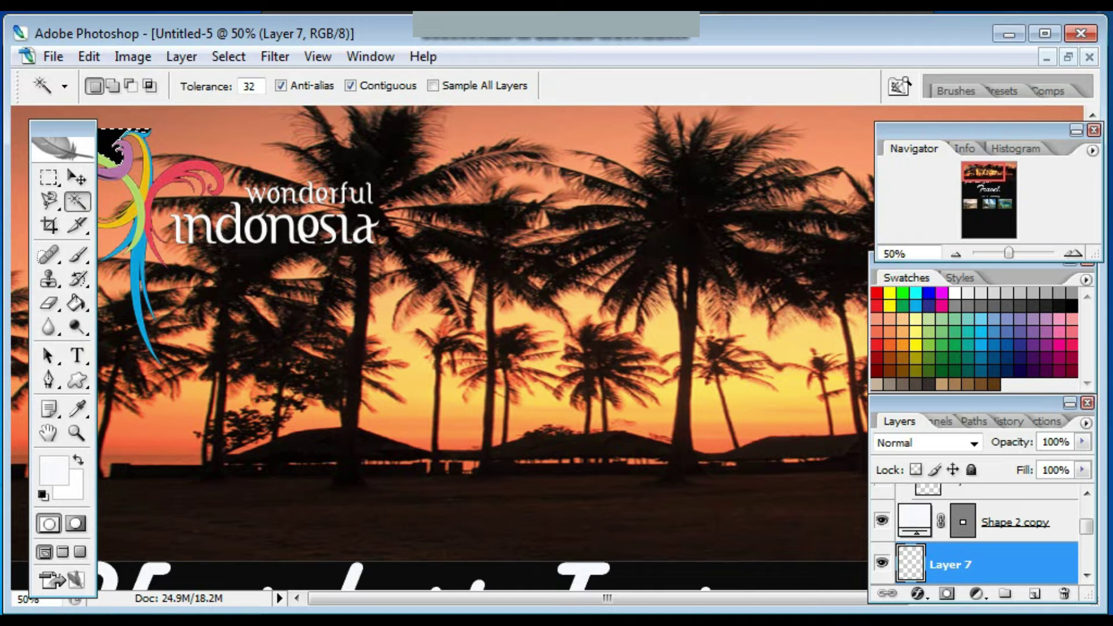
# Move the Wonderful Indonesia logo to the top right of the sunset banner.
pyautogui.press('v')
pyautogui.click(76, 177)
pyautogui.moveTo(105, 186); pyautogui.dragTo(524, 284)
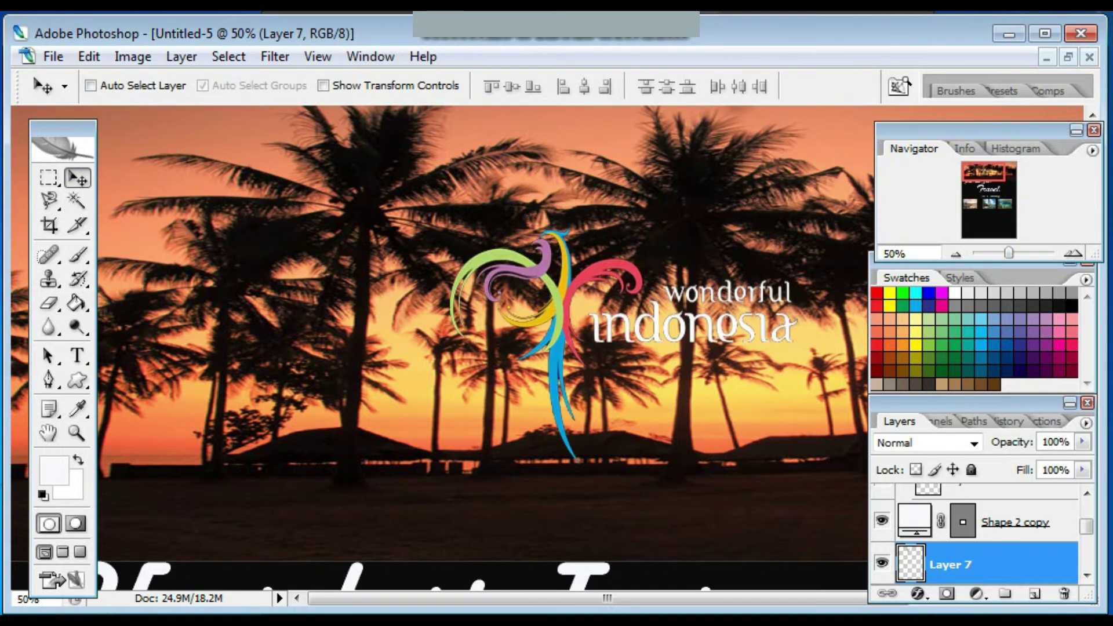
pyautogui.scroll(-7, 557, 325)
pyautogui.moveTo(531, 160); pyautogui.dragTo(666, 137)
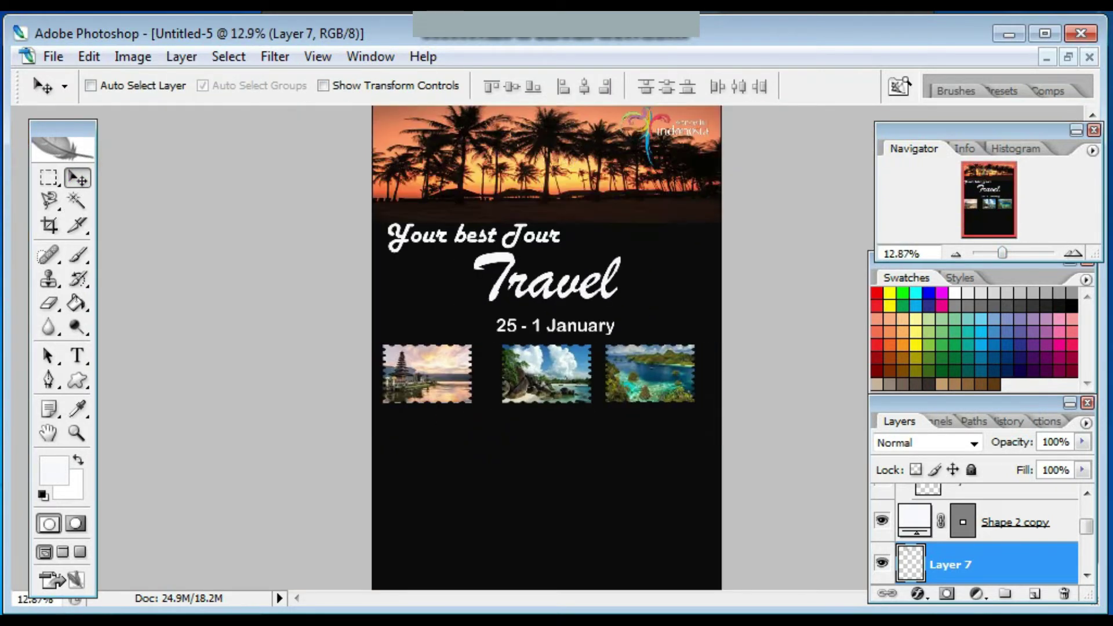
pyautogui.scroll(-2, 547, 347)
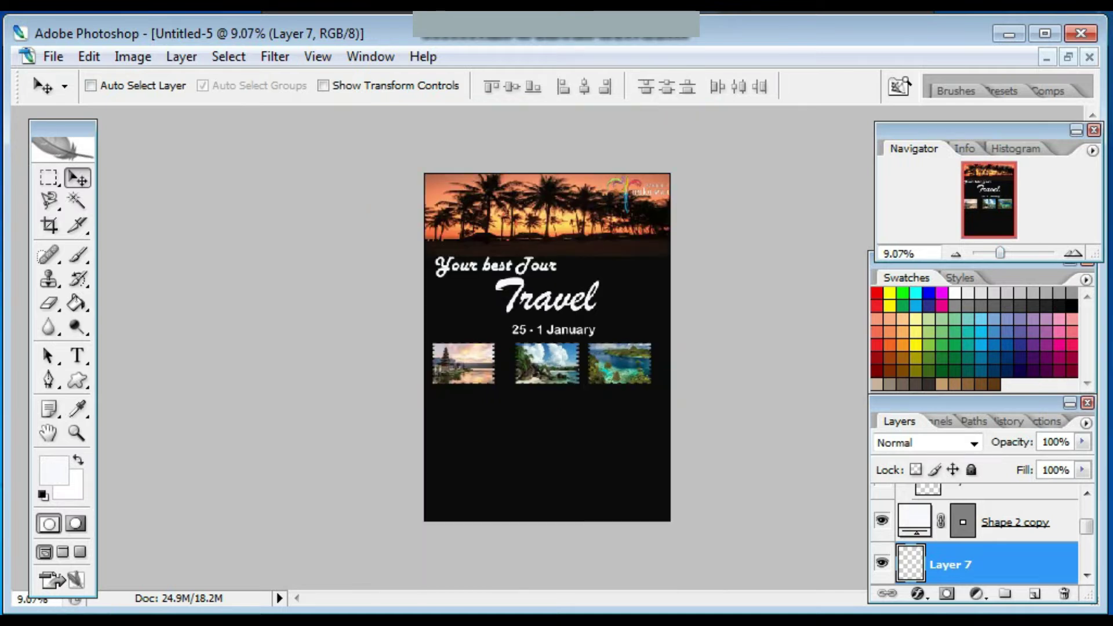
# Type the holiday tagline paragraph below the photo stamps at 36 pt.
pyautogui.press('t')
pyautogui.click(442, 413)
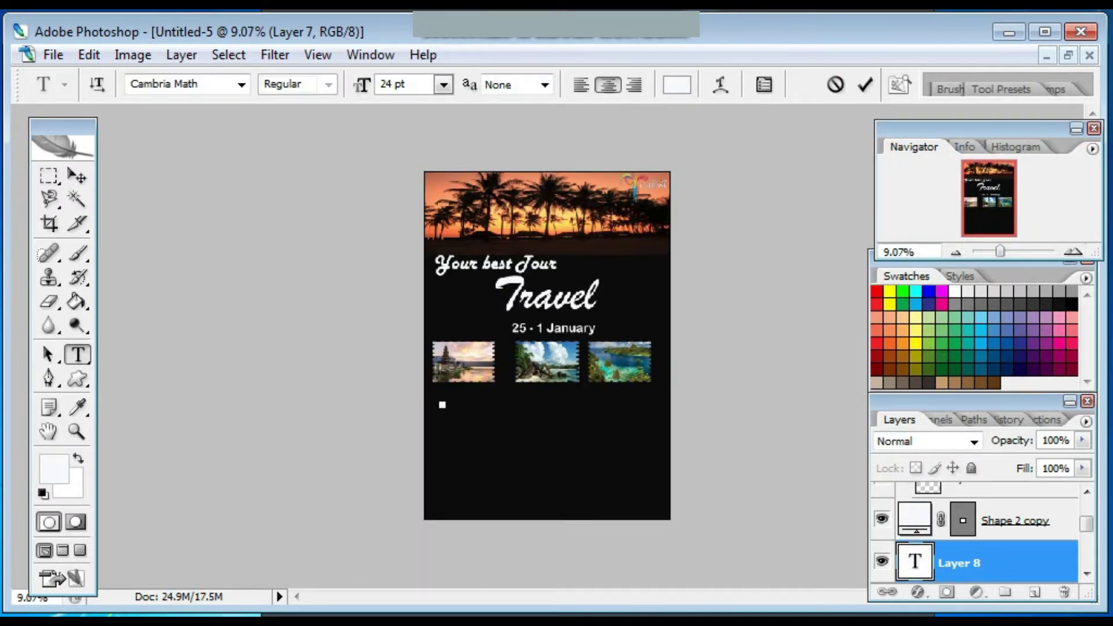
pyautogui.click(443, 85)
pyautogui.click(442, 401)
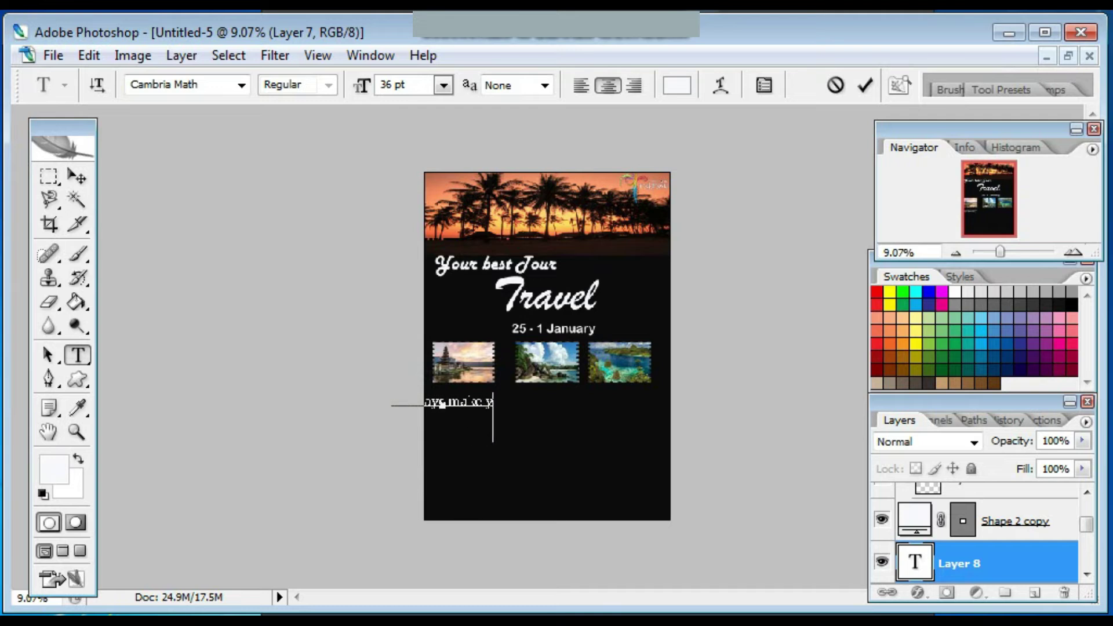
pyautogui.write('problems of the life')
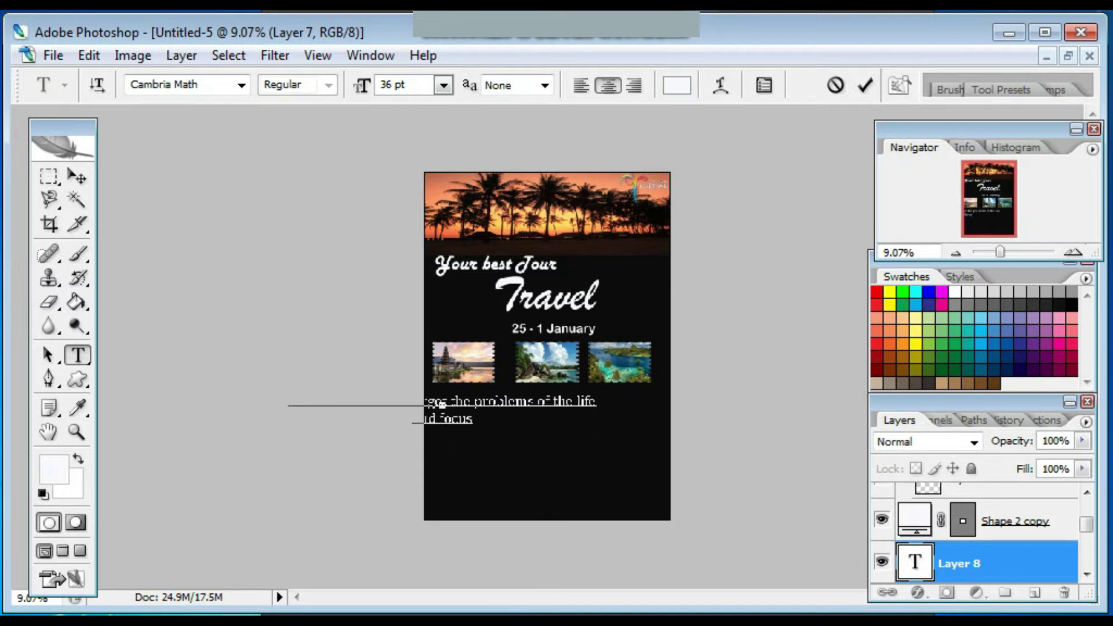
pyautogui.write('uty of life becaus')
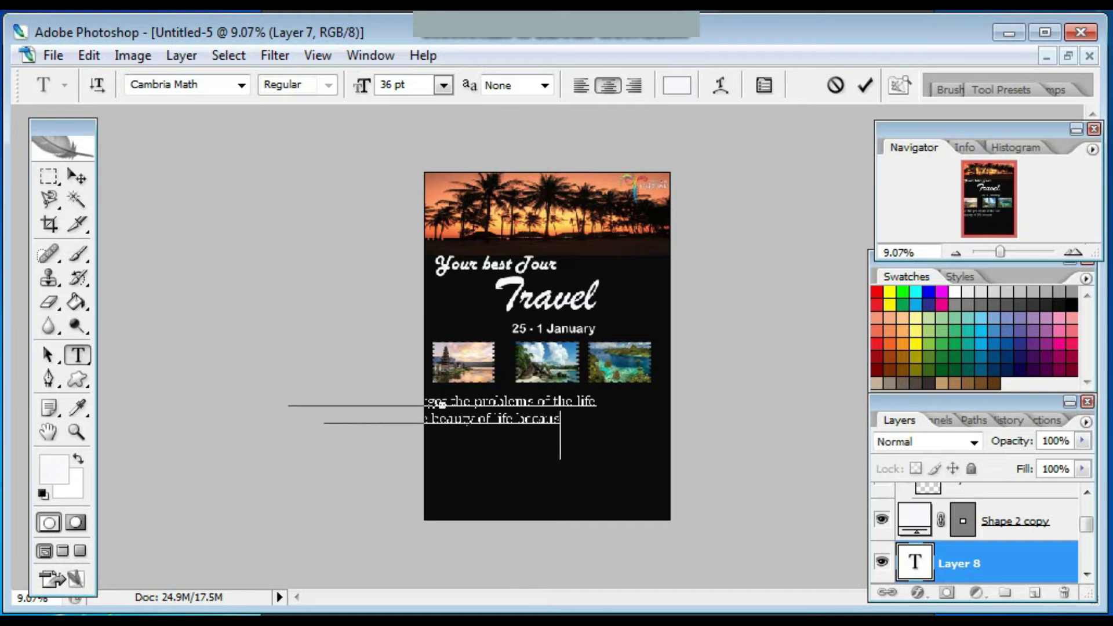
pyautogui.write('e it is a vaca')
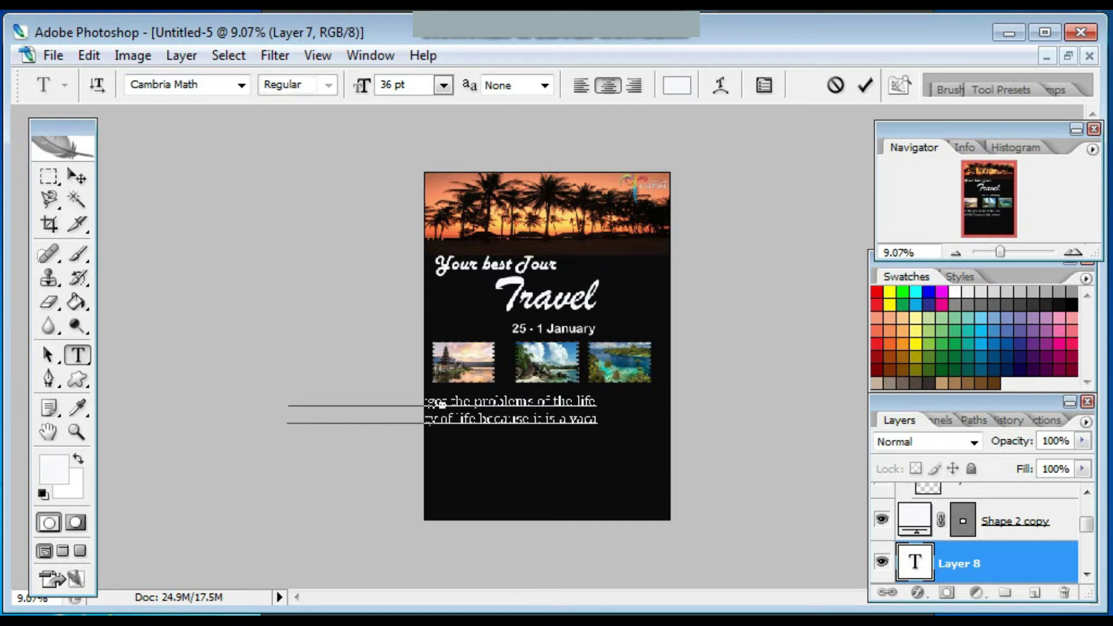
pyautogui.write('tion so that')
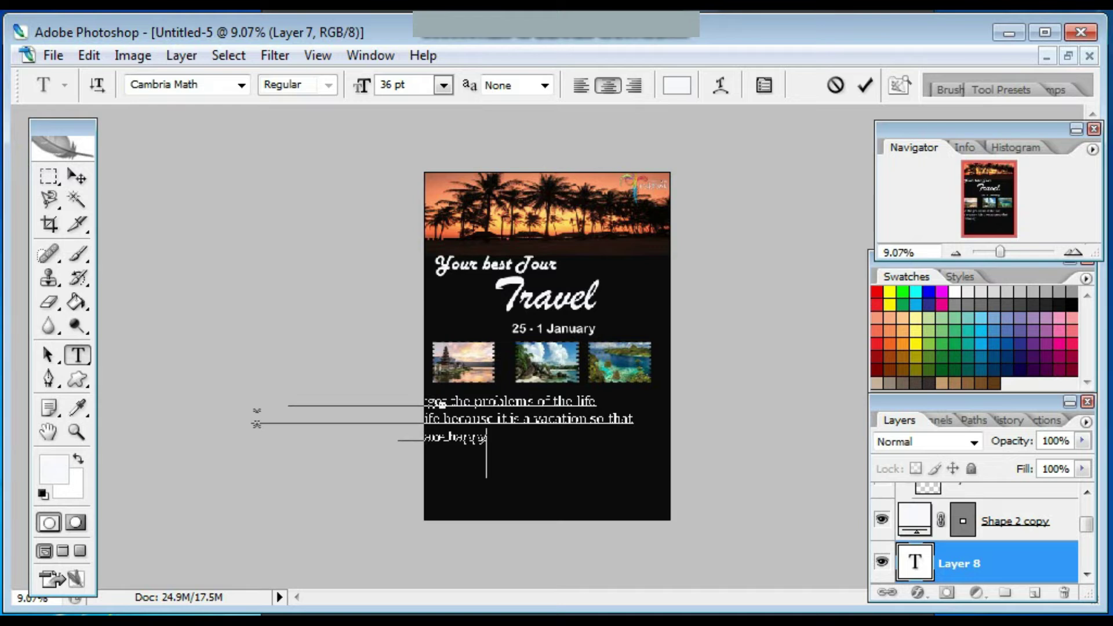
pyautogui.click(77, 177)
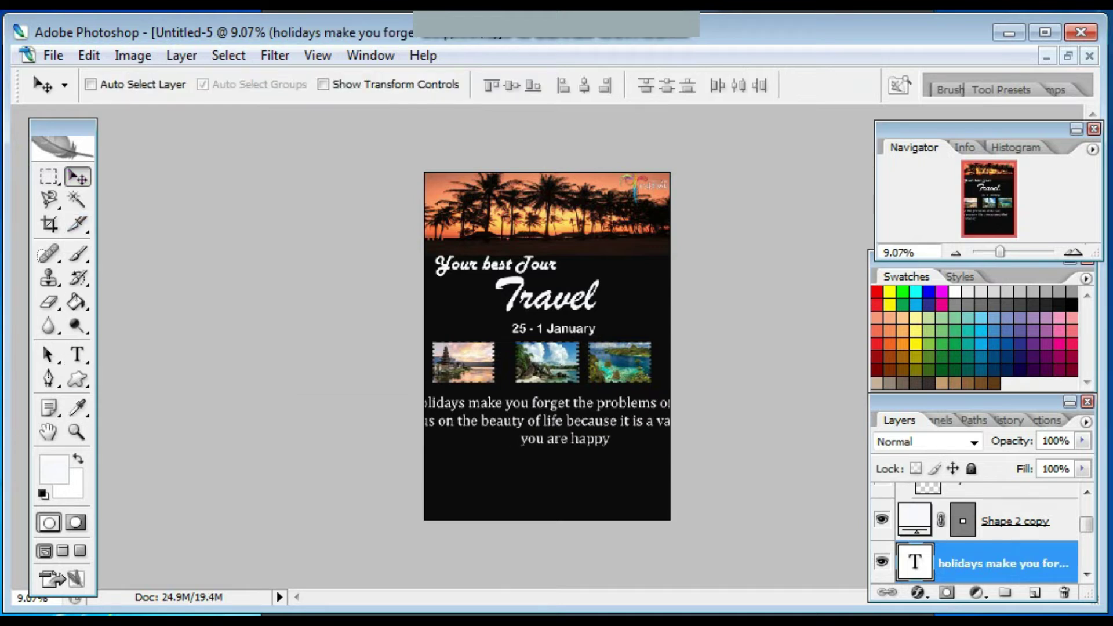
# Shrink the tagline to 24 pt and draw a circle at the poster's lower right.
pyautogui.click(77, 354)
pyautogui.moveTo(455, 400); pyautogui.dragTo(670, 441)
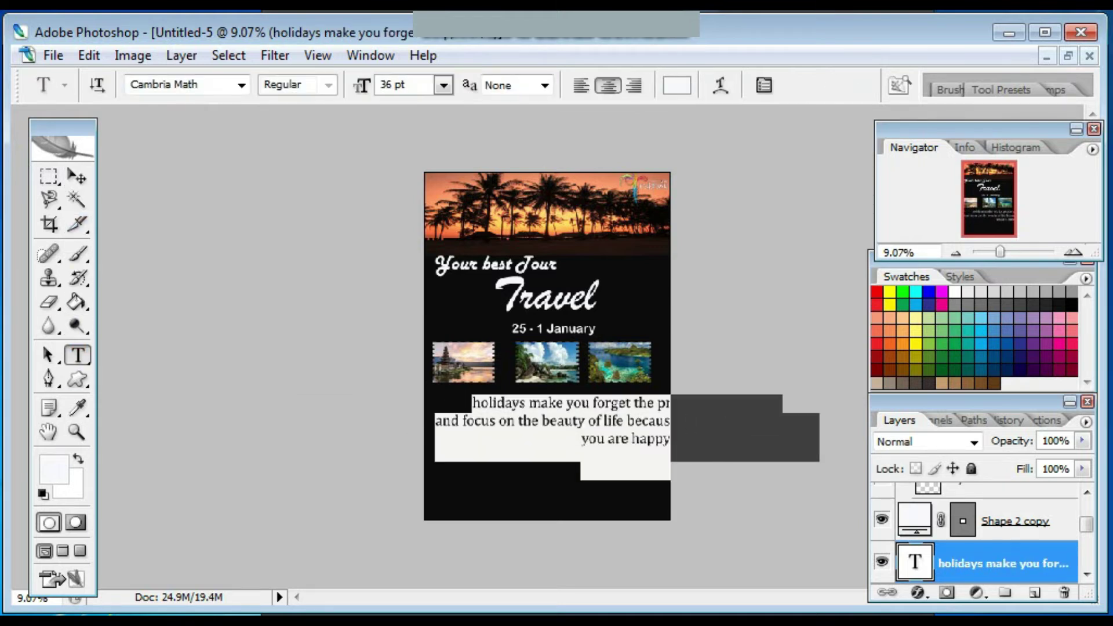
pyautogui.click(444, 85)
pyautogui.click(428, 331)
pyautogui.click(77, 177)
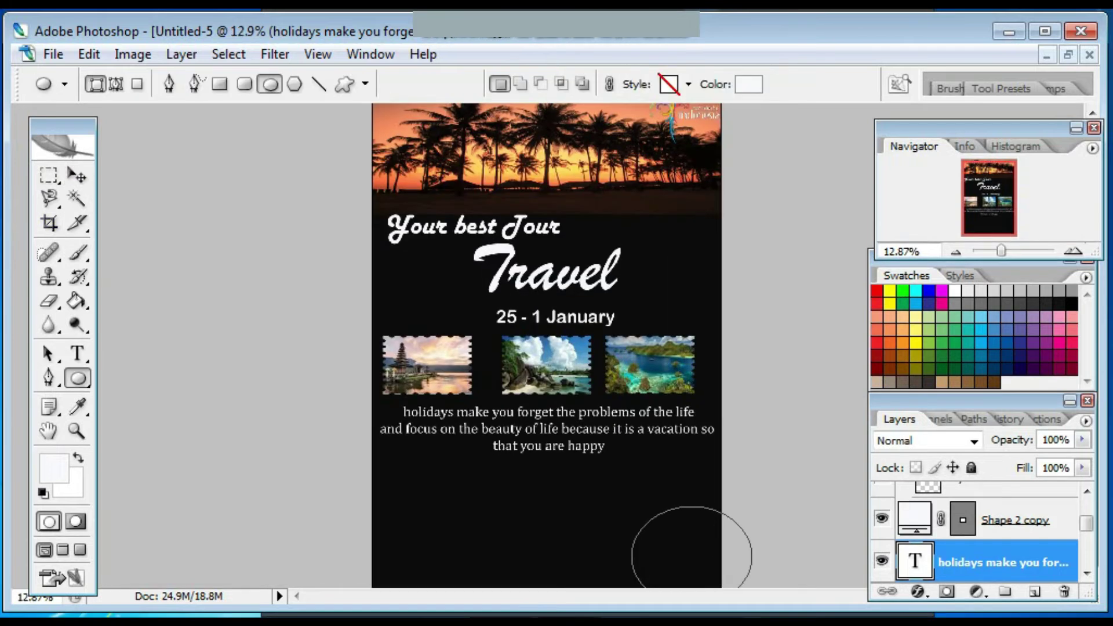
pyautogui.moveTo(693, 538); pyautogui.dragTo(694, 539)
pyautogui.hotkey('ctrl', '0')
# Enlarge the lower-right circle and fill it bright yellow.
pyautogui.hotkey('ctrl', 't')
pyautogui.moveTo(607, 462); pyautogui.dragTo(589, 450)
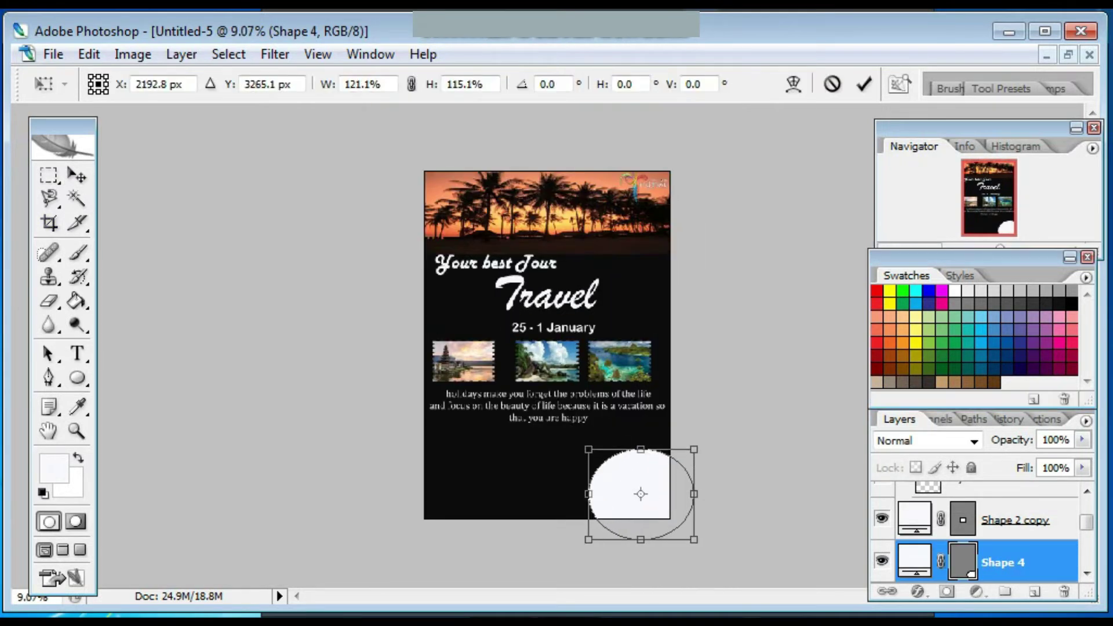
pyautogui.doubleClick(914, 561)
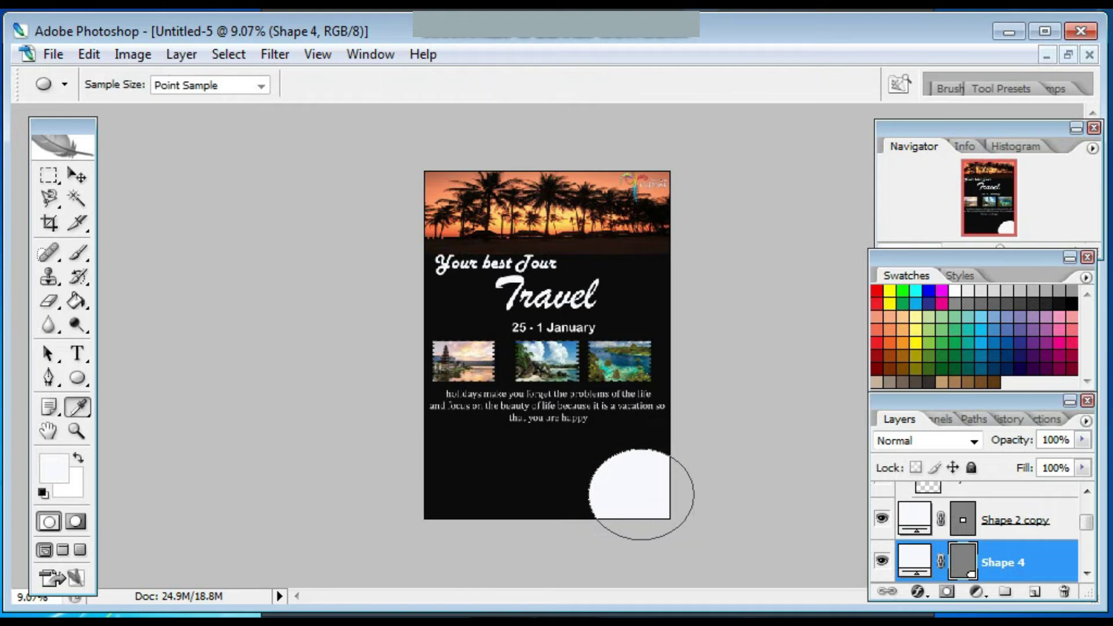
pyautogui.click(592, 379)
pyautogui.moveTo(591, 379)
pyautogui.mouseDown()
pyautogui.moveTo(592, 394)
pyautogui.moveTo(591, 368)
pyautogui.moveTo(591, 377)
pyautogui.mouseUp()
pyautogui.click(545, 214)
pyautogui.click(549, 159)
pyautogui.click(775, 132)
# Duplicate the yellow circle layer as Shape 4 copy.
pyautogui.hotkey('ctrl', 't')
pyautogui.press('Escape')
pyautogui.rightClick(1003, 562)
pyautogui.click(933, 131)
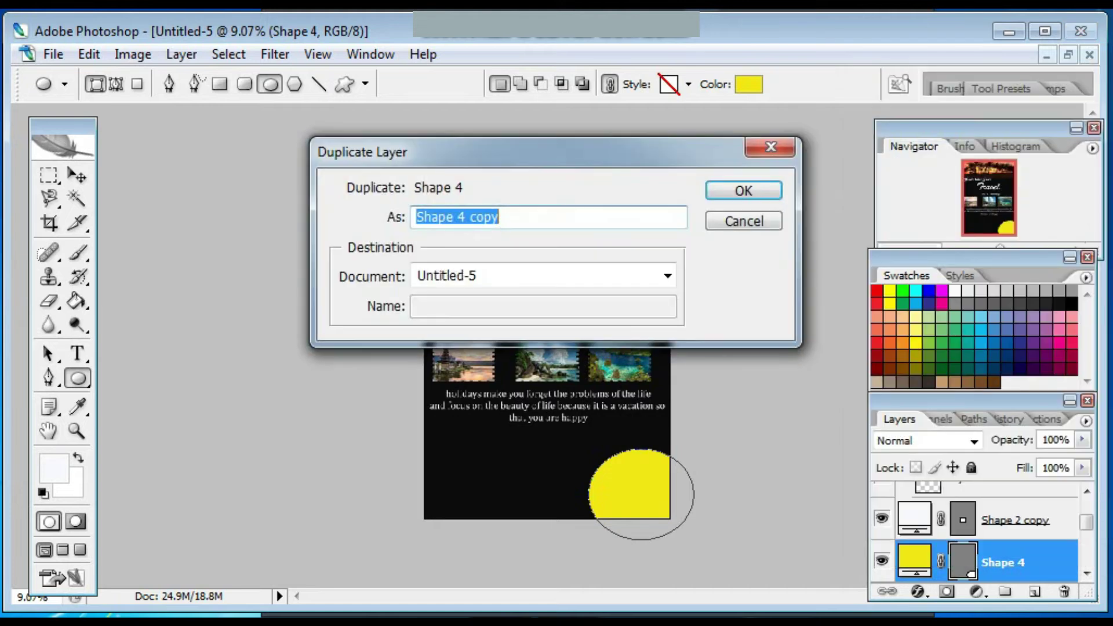
pyautogui.press('Return')
# Recolour the copy deep orange, offset it down-right, and send it behind the yellow circle.
pyautogui.press('v')
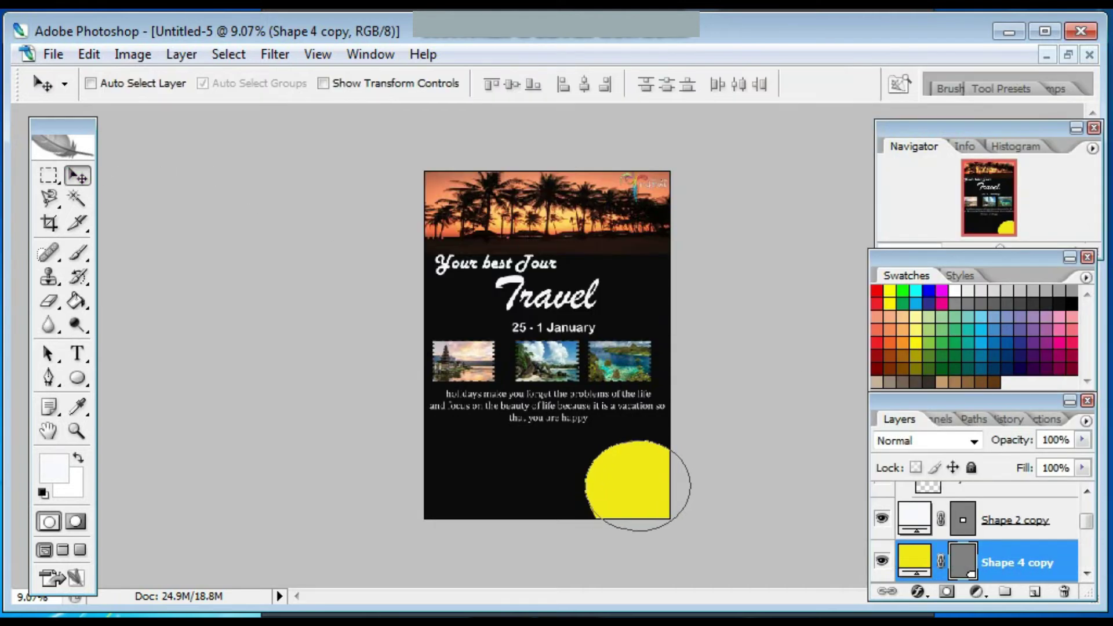
pyautogui.doubleClick(914, 562)
pyautogui.click(592, 402)
pyautogui.moveTo(551, 206)
pyautogui.mouseDown()
pyautogui.moveTo(557, 291)
pyautogui.moveTo(543, 190)
pyautogui.mouseUp()
pyautogui.press('Return')
pyautogui.moveTo(647, 499)
pyautogui.mouseDown()
pyautogui.moveTo(644, 490)
pyautogui.moveTo(654, 508)
pyautogui.moveTo(632, 488)
pyautogui.mouseUp()
pyautogui.scroll(3, 975, 533)
pyautogui.scroll(-4, 974, 534)
pyautogui.hotkey('ctrl', '[')
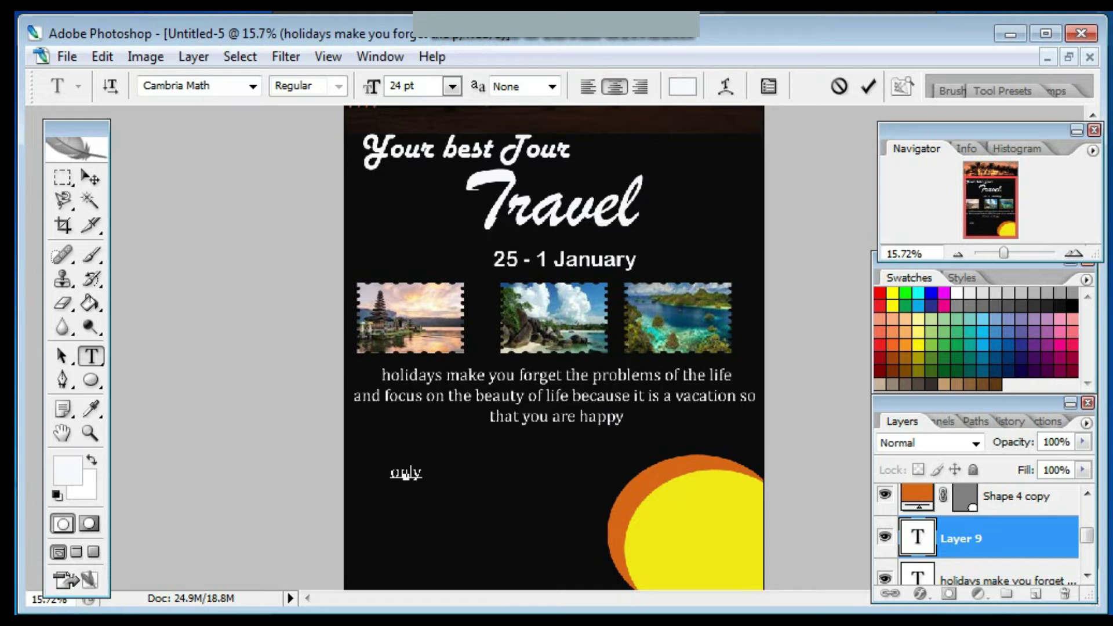
# Finish the 'only 1000.ooo per person' text and discard the empty extra text layer.
pyautogui.write('.000.000')
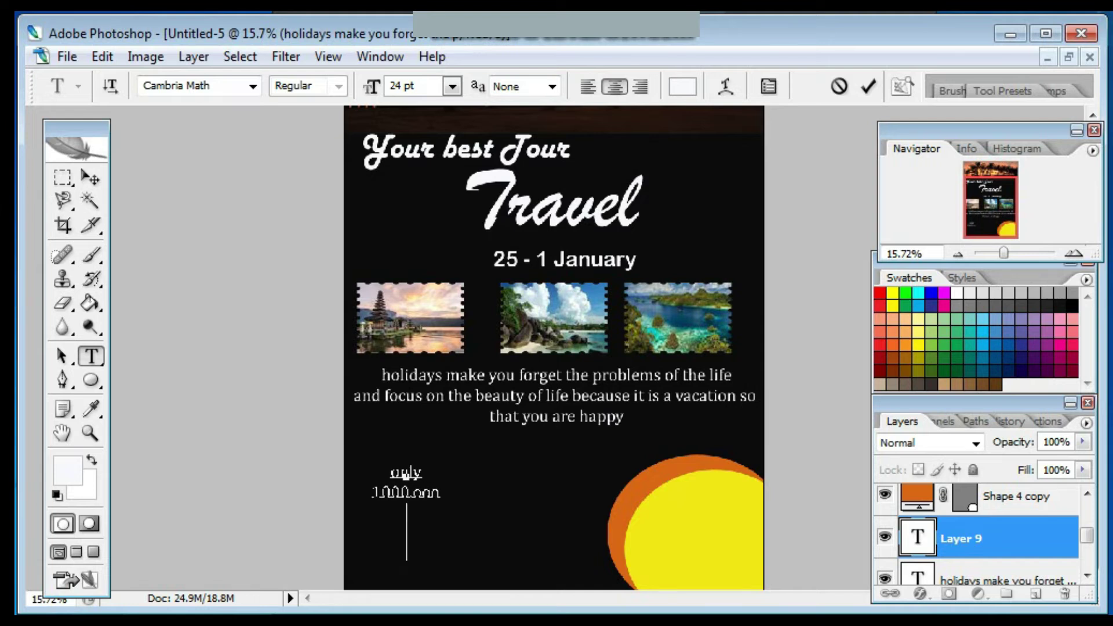
pyautogui.write('son')
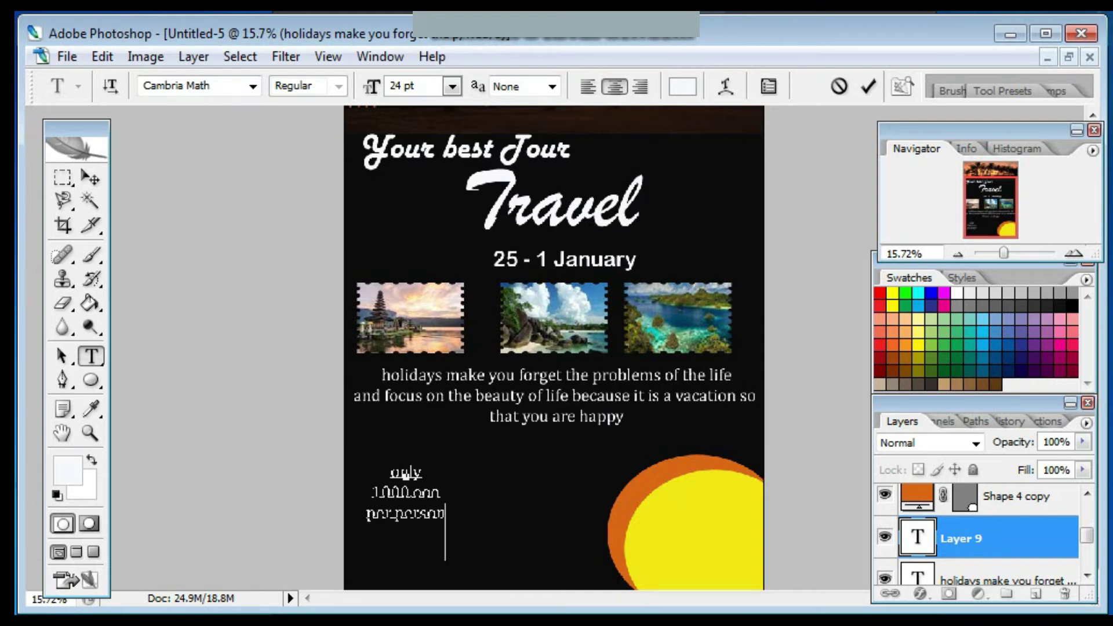
pyautogui.click(413, 525)
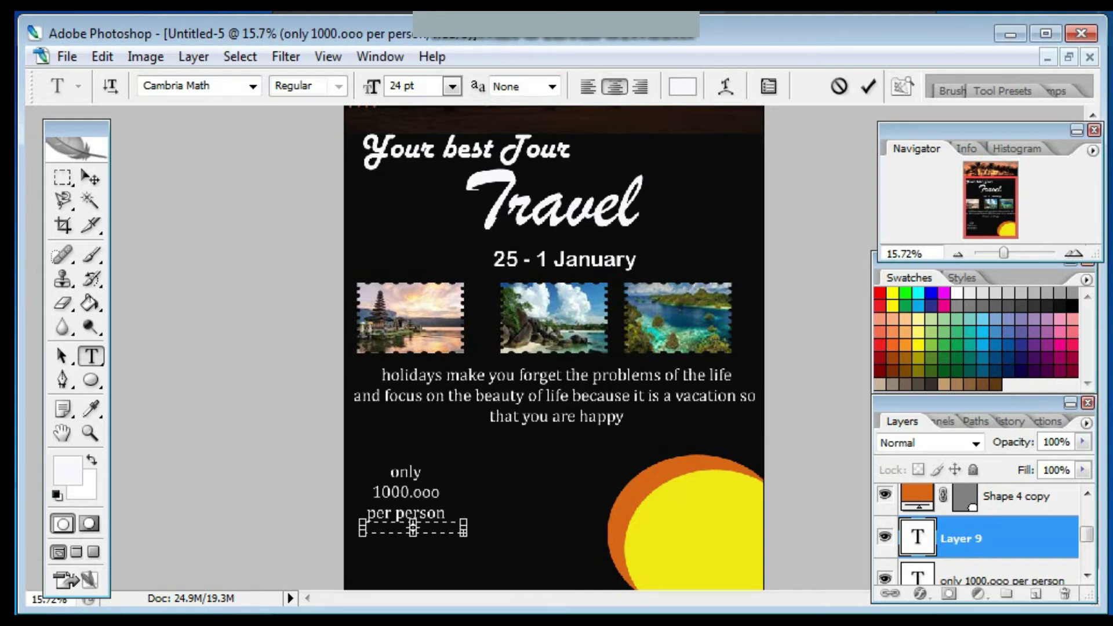
pyautogui.click(839, 86)
pyautogui.press('v')
pyautogui.press('t')
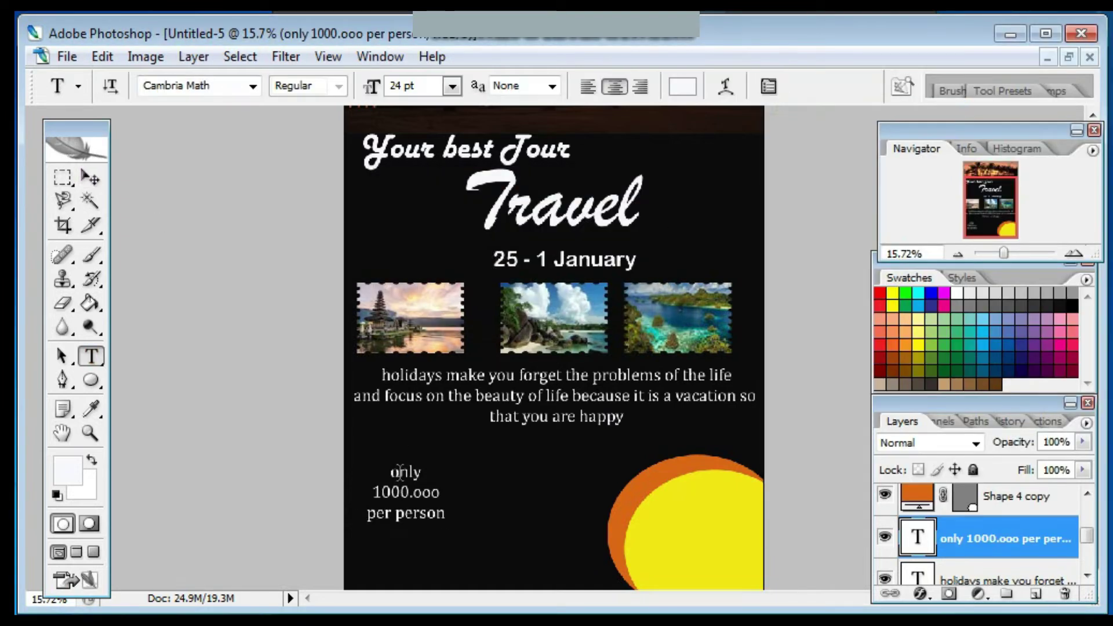
# Make 'per person' red Cooper Black, then move the price text up and right.
pyautogui.click(400, 471)
pyautogui.hotkey('ctrl', 'a')
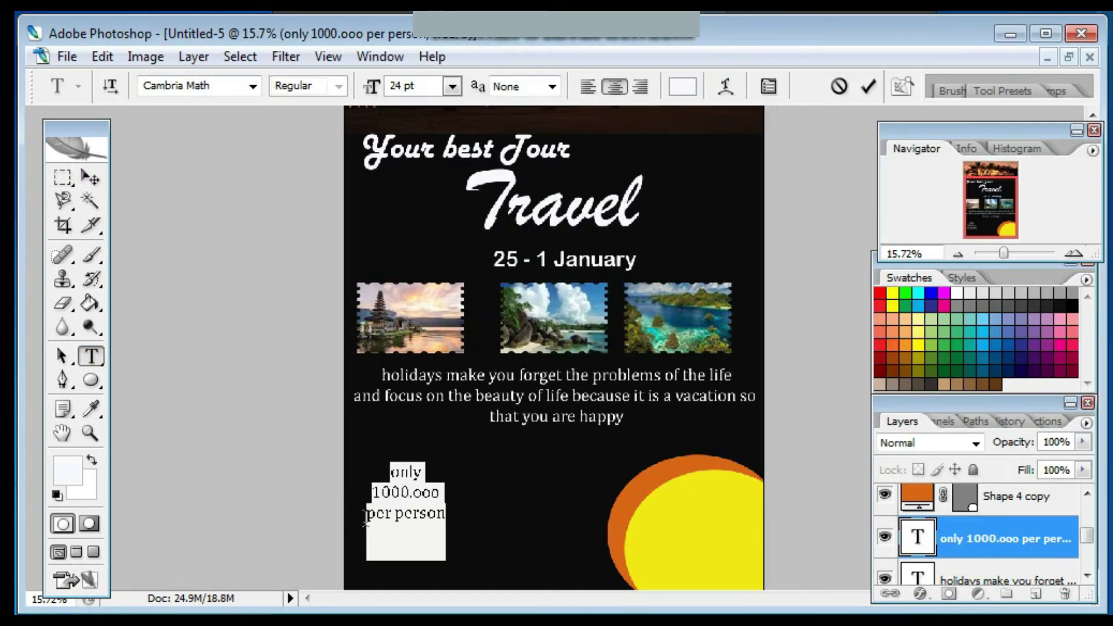
pyautogui.moveTo(366, 517); pyautogui.dragTo(406, 476)
pyautogui.click(683, 86)
pyautogui.moveTo(598, 168); pyautogui.dragTo(598, 150)
pyautogui.click(539, 170)
pyautogui.press('Return')
pyautogui.click(252, 86)
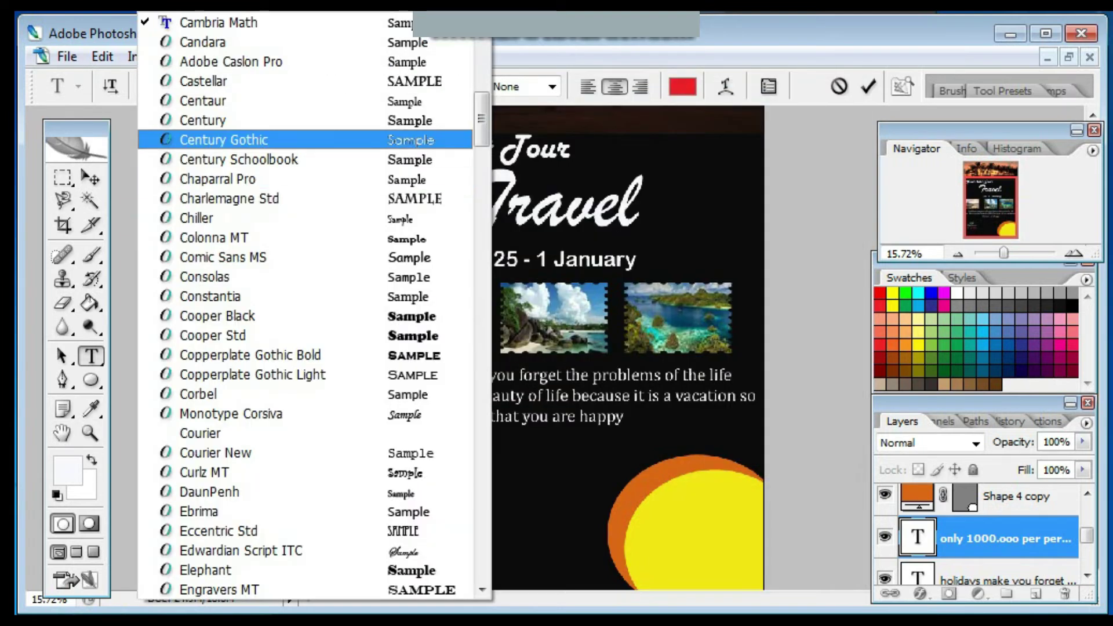
pyautogui.click(191, 315)
pyautogui.hotkey('ctrl', 'Return')
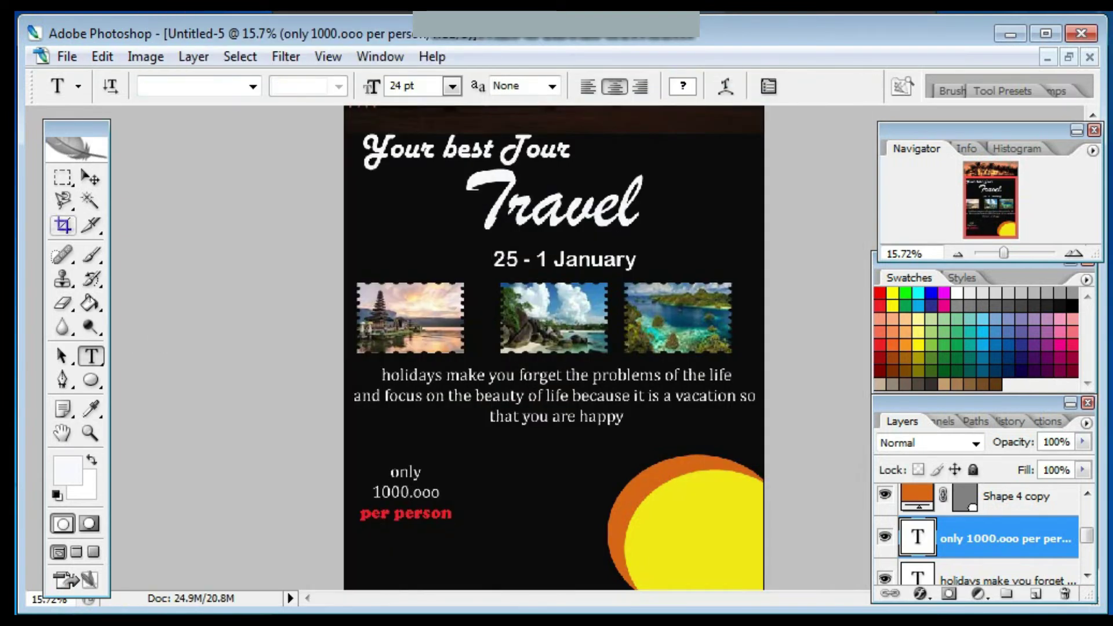
pyautogui.press('v')
pyautogui.moveTo(406, 493); pyautogui.dragTo(601, 492)
# Raise the price text layer and delete the empty Layer 8 and another empty layer.
pyautogui.hotkey('ctrl', ']')
pyautogui.scroll(3, 986, 534)
pyautogui.click(986, 559)
pyautogui.rightClick(986, 561)
pyautogui.click(806, 130)
pyautogui.press('Return')
pyautogui.press('Delete')
pyautogui.press('Escape')
pyautogui.rightClick(985, 518)
pyautogui.click(719, 185)
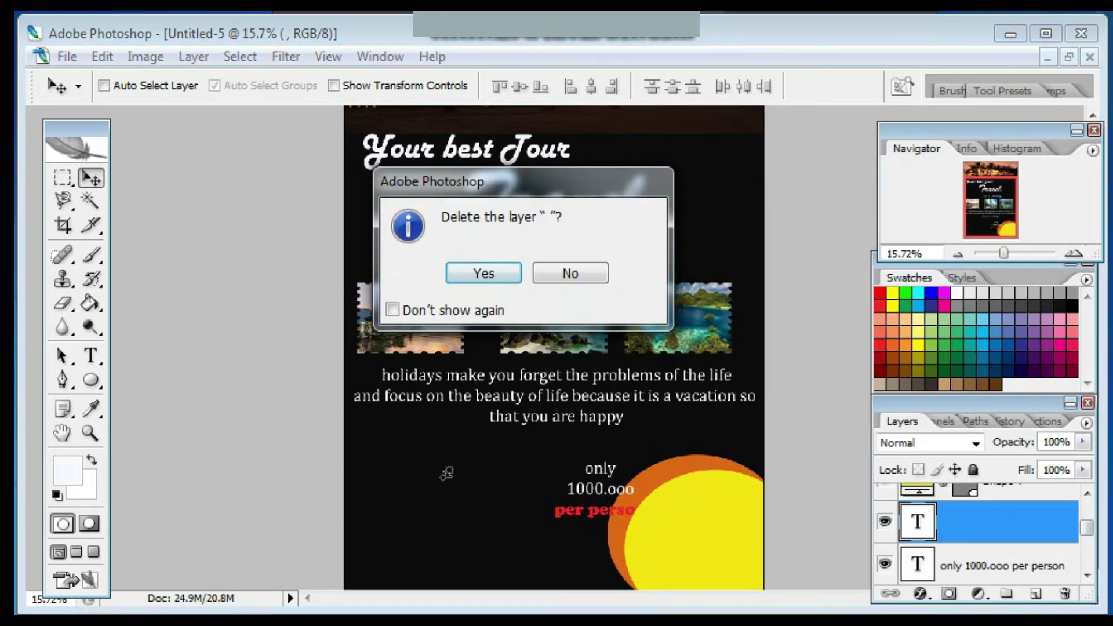
pyautogui.press('Return')
# Place the price text on the yellow sun and set its top lines to black Cooper Black.
pyautogui.hotkey('ctrl', ']')
pyautogui.moveTo(600, 490); pyautogui.dragTo(729, 507)
pyautogui.press('t')
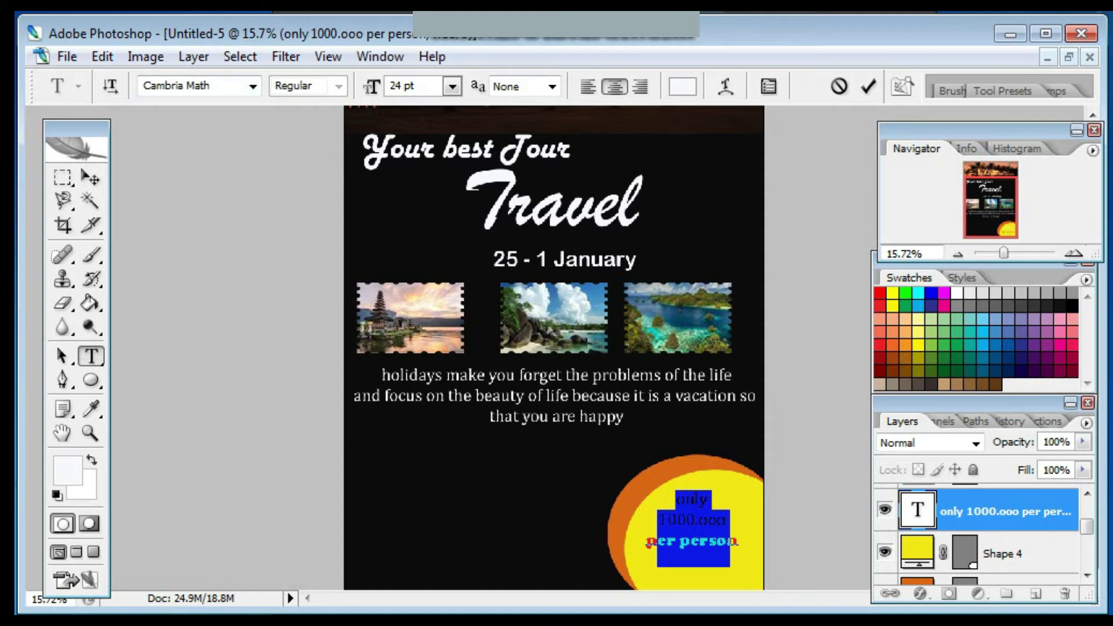
pyautogui.click(683, 87)
pyautogui.click(343, 418)
pyautogui.click(781, 131)
pyautogui.click(252, 86)
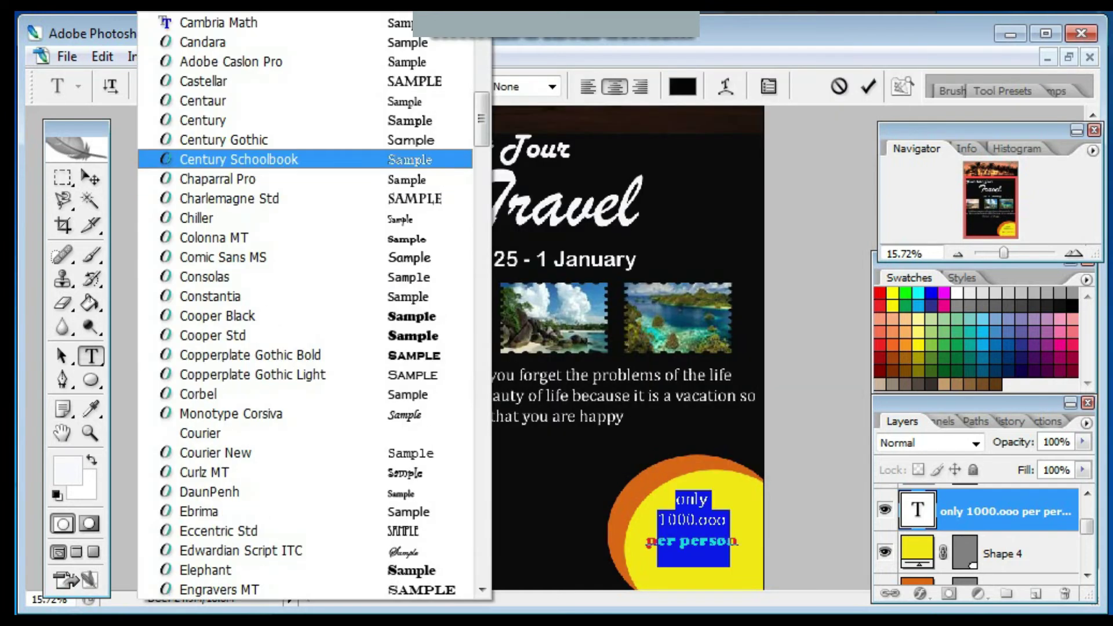
pyautogui.click(218, 316)
pyautogui.click(868, 86)
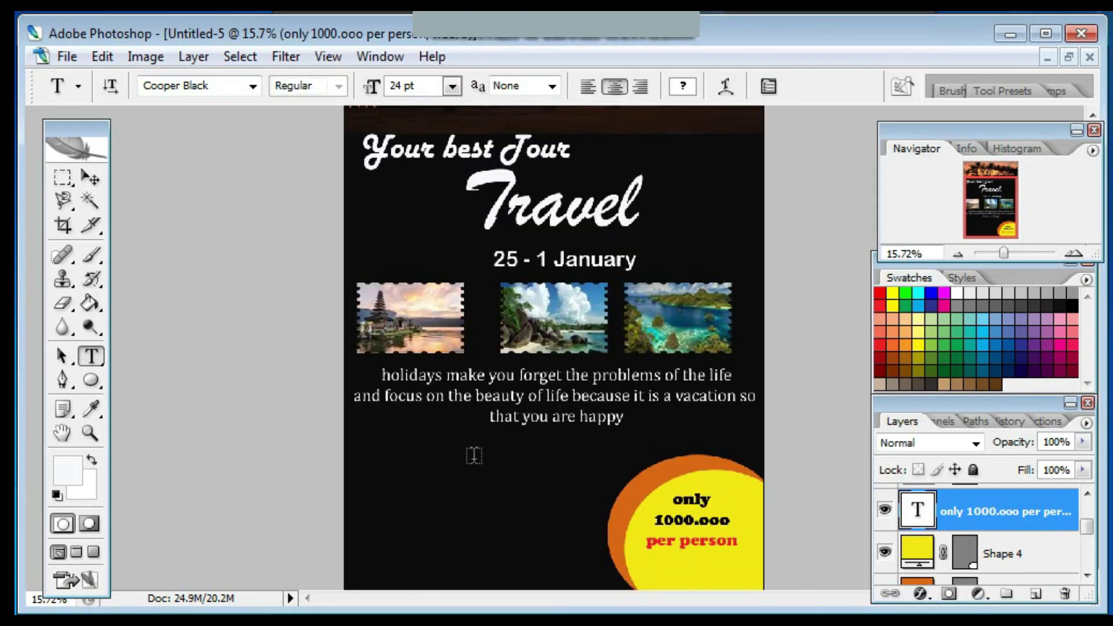
pyautogui.click(474, 456)
# Add 'book now' text centred under the tagline.
pyautogui.write('book now')
pyautogui.hotkey('ctrl', 'Return')
pyautogui.press('v')
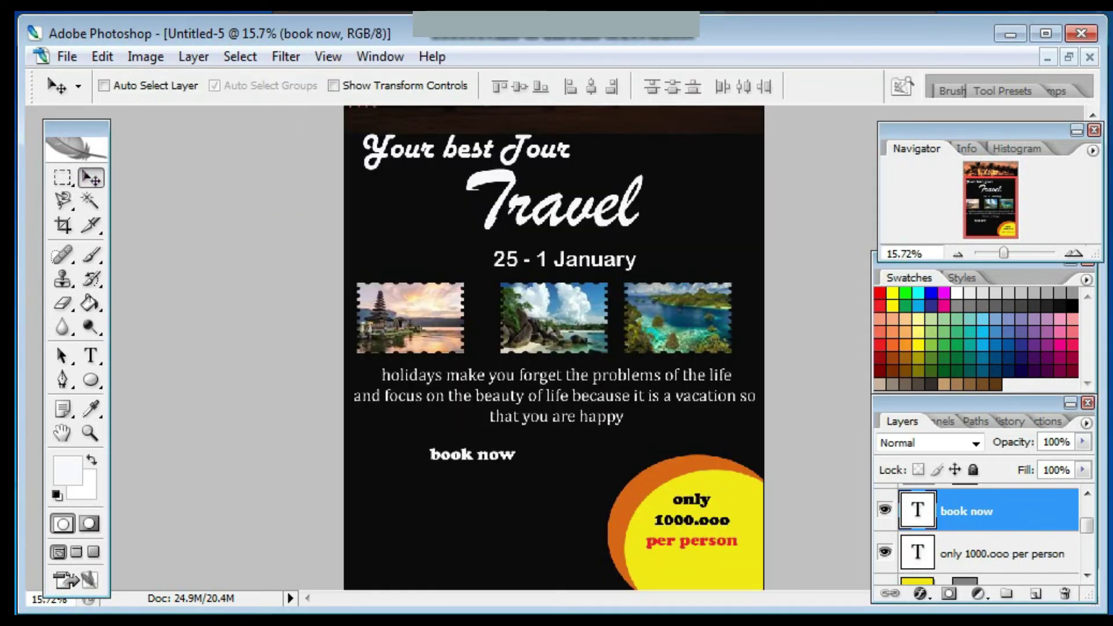
pyautogui.moveTo(473, 454); pyautogui.dragTo(537, 449)
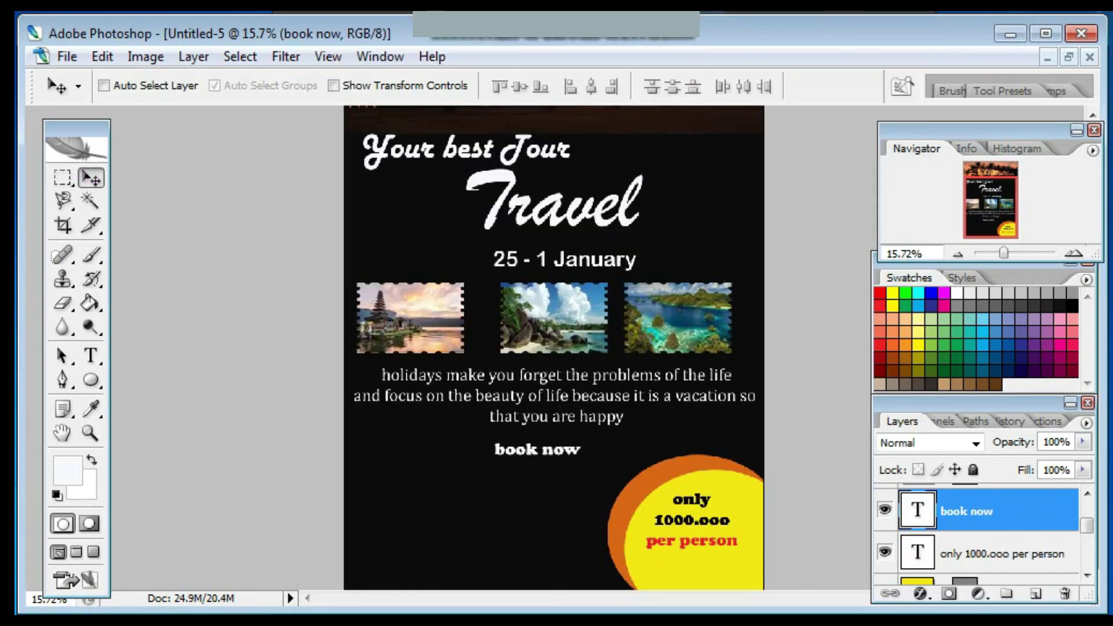
# Type the booking phone number in yellow and move it beneath 'book now'.
pyautogui.click(91, 355)
pyautogui.click(457, 482)
pyautogui.click(683, 86)
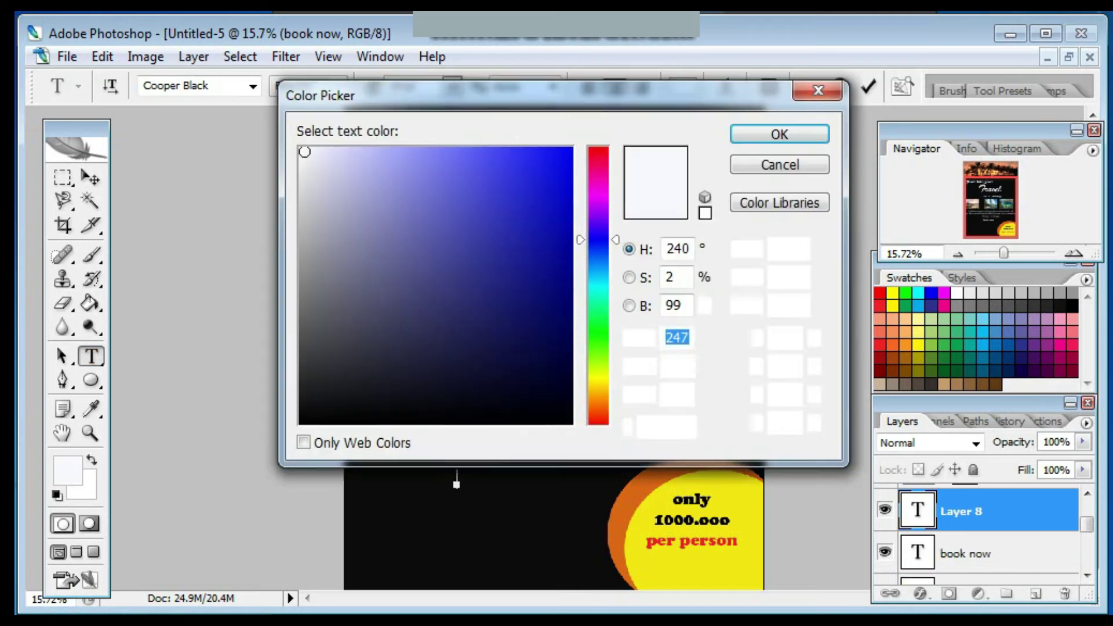
pyautogui.click(597, 371)
pyautogui.click(597, 380)
pyautogui.click(553, 159)
pyautogui.click(781, 132)
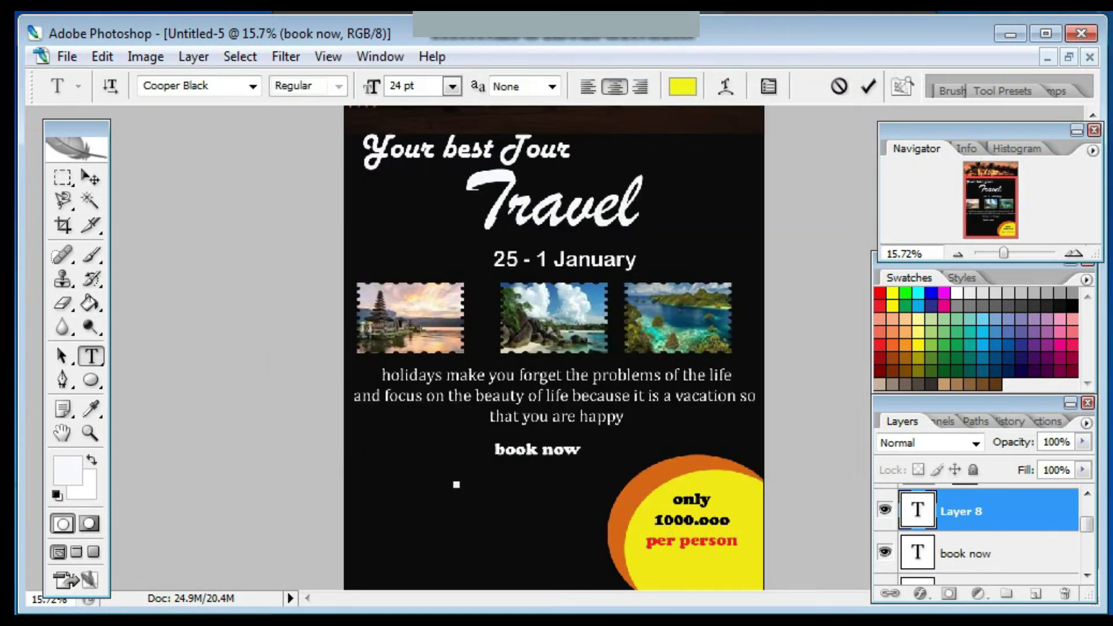
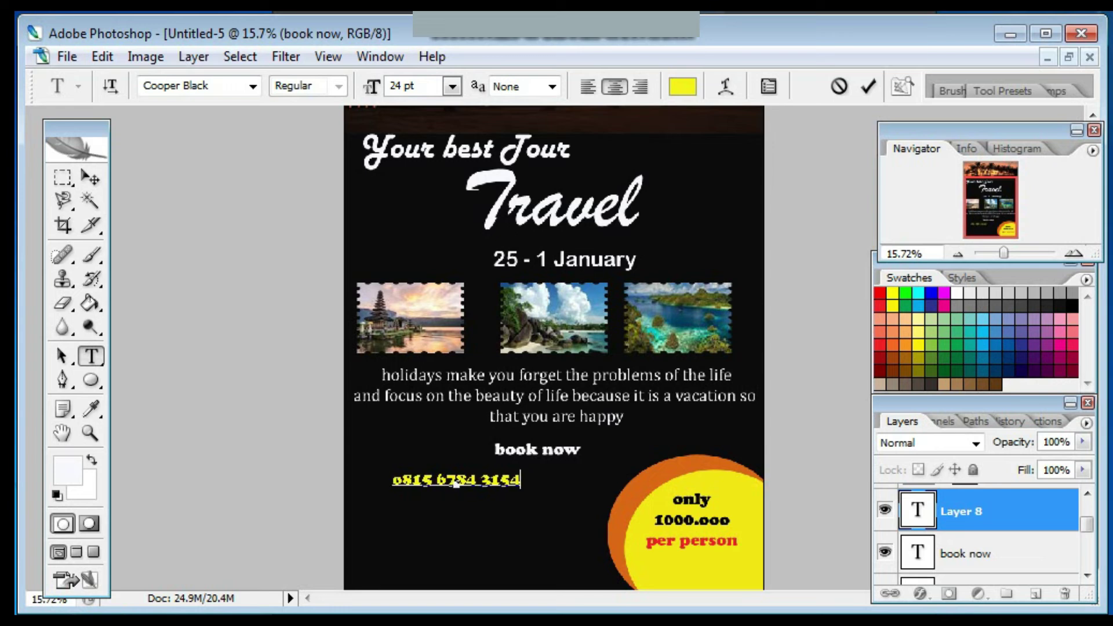
pyautogui.click(90, 177)
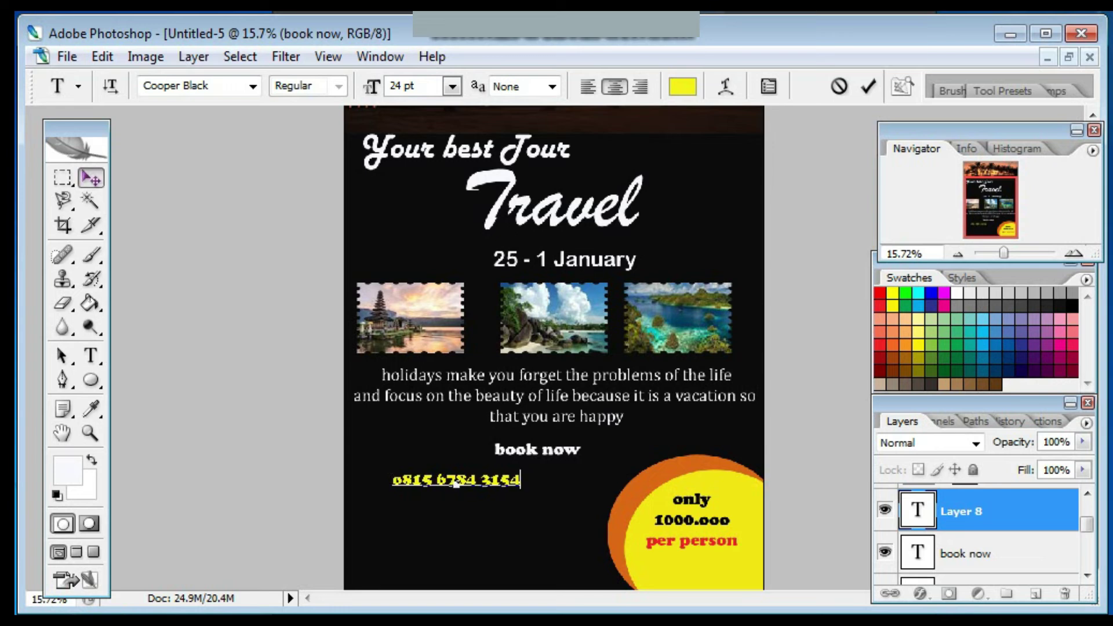
pyautogui.moveTo(457, 480); pyautogui.dragTo(537, 470)
# Replace the phone number's stray leading ')' with a 0.
pyautogui.press('t')
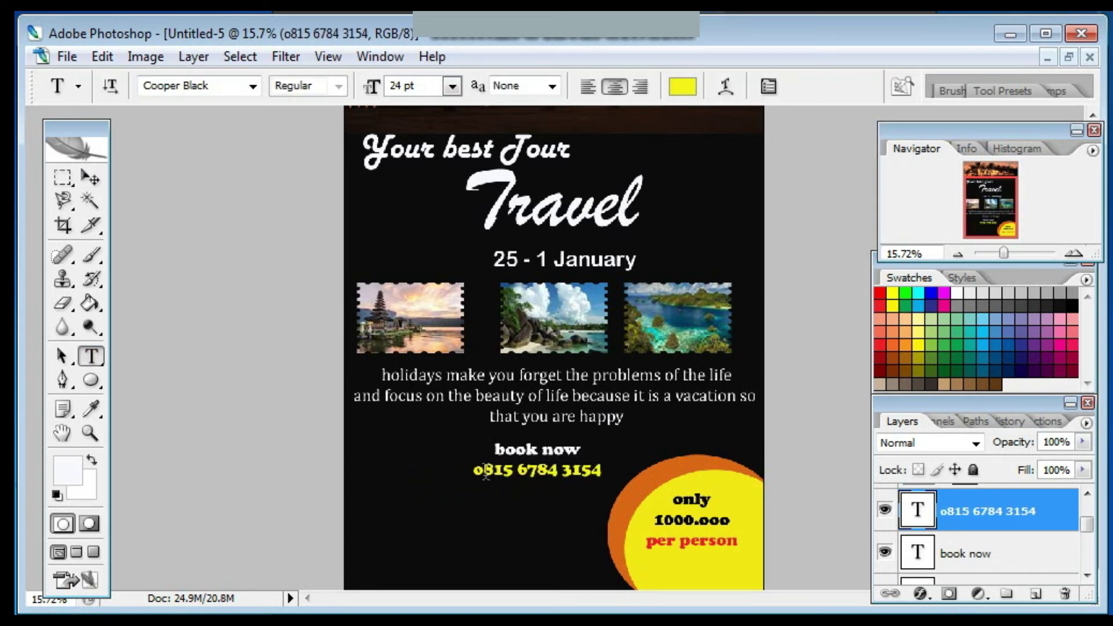
pyautogui.click(483, 471)
pyautogui.write(')')
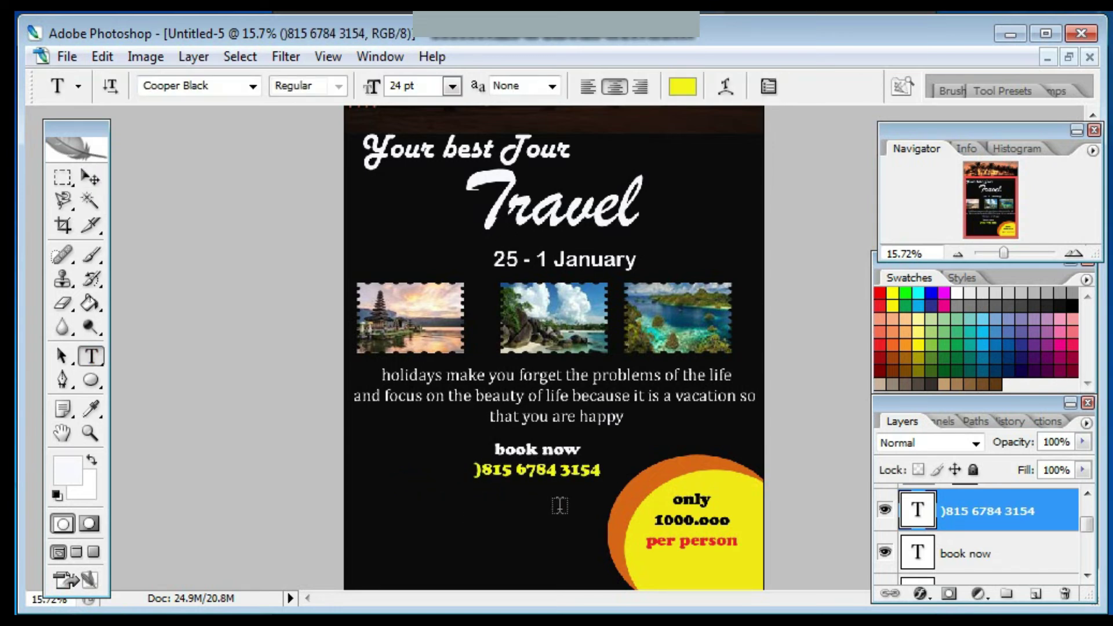
pyautogui.press('BackSpace')
pyautogui.write(')')
pyautogui.click(90, 177)
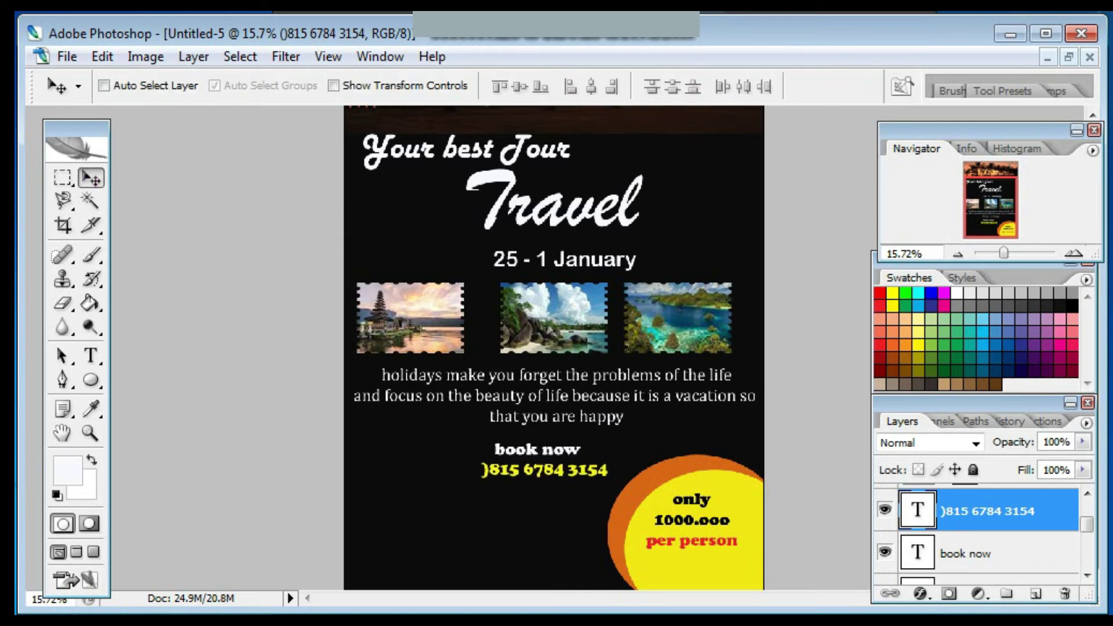
pyautogui.click(90, 355)
pyautogui.click(489, 469)
pyautogui.press('BackSpace')
pyautogui.write('0')
pyautogui.hotkey('ctrl', 'Return')
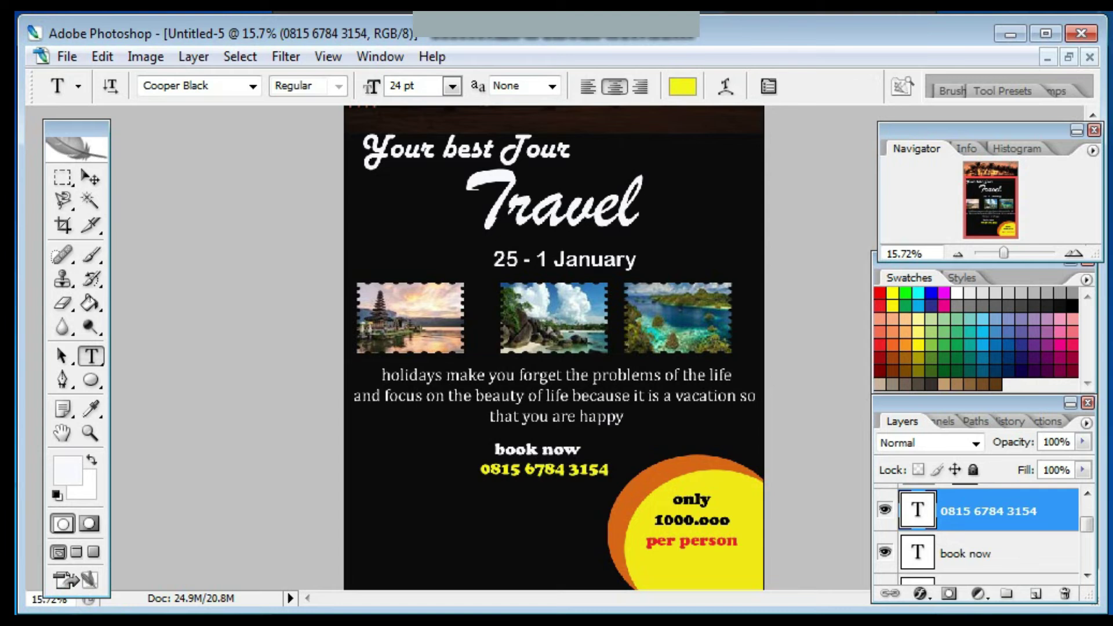
pyautogui.click(414, 518)
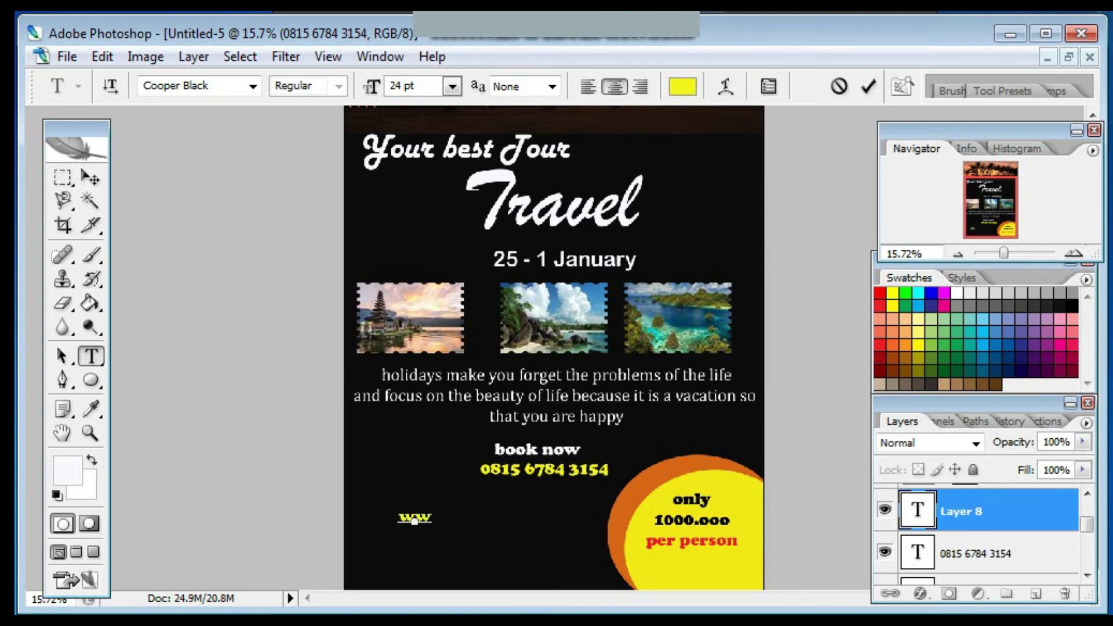
pyautogui.write('www.wonder')
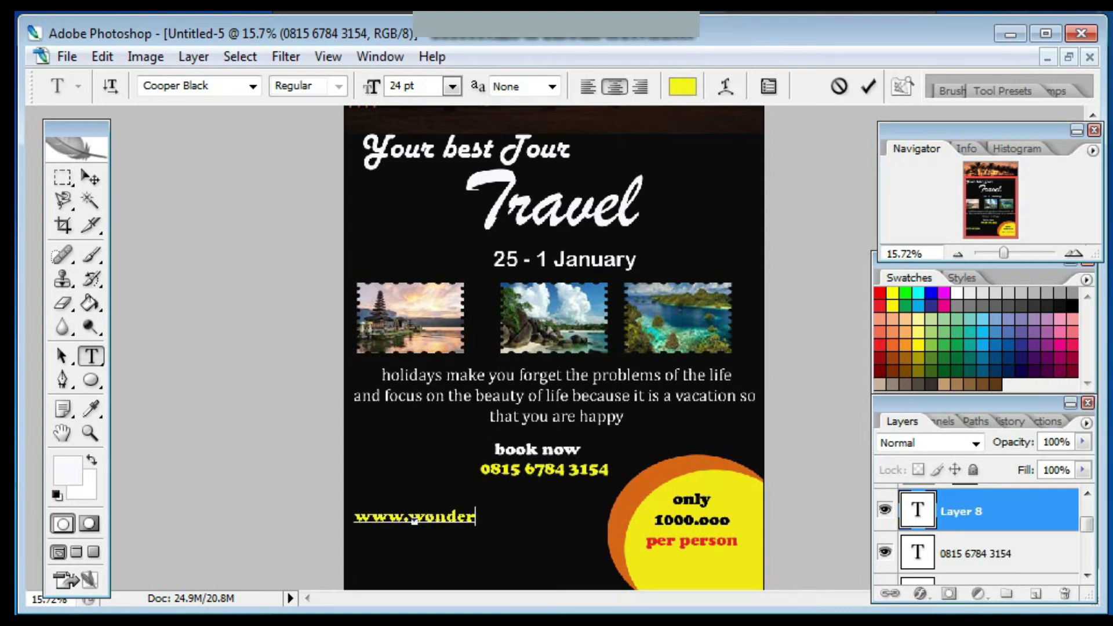
pyautogui.write('fulIndonesia.com')
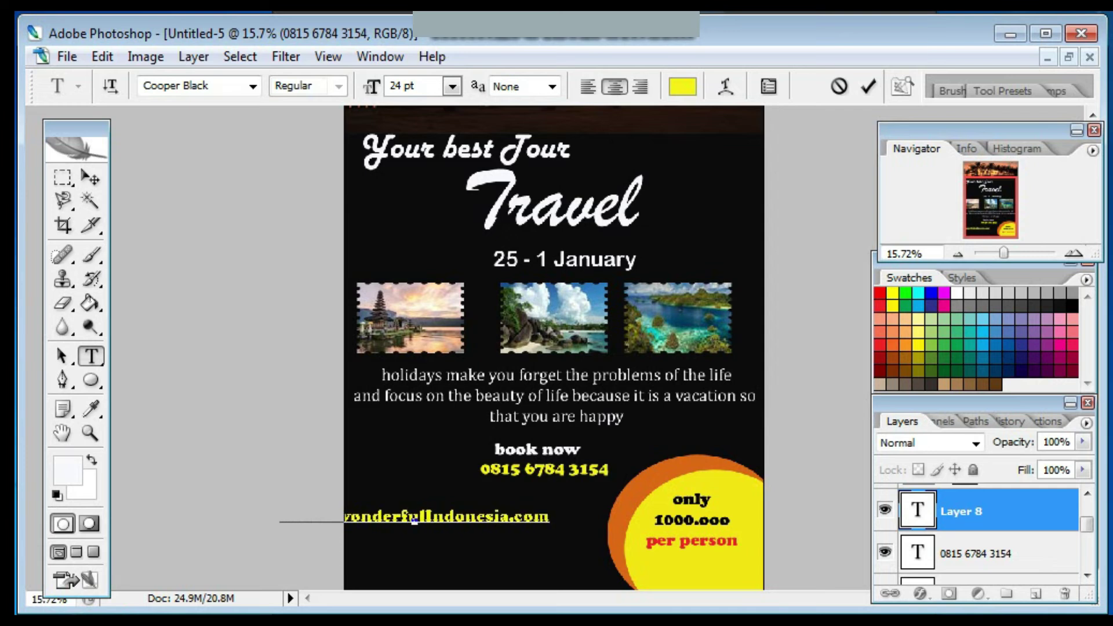
pyautogui.hotkey('ctrl', 'Return')
pyautogui.press('v')
pyautogui.moveTo(446, 516); pyautogui.dragTo(527, 533)
pyautogui.press('t')
pyautogui.click(635, 538)
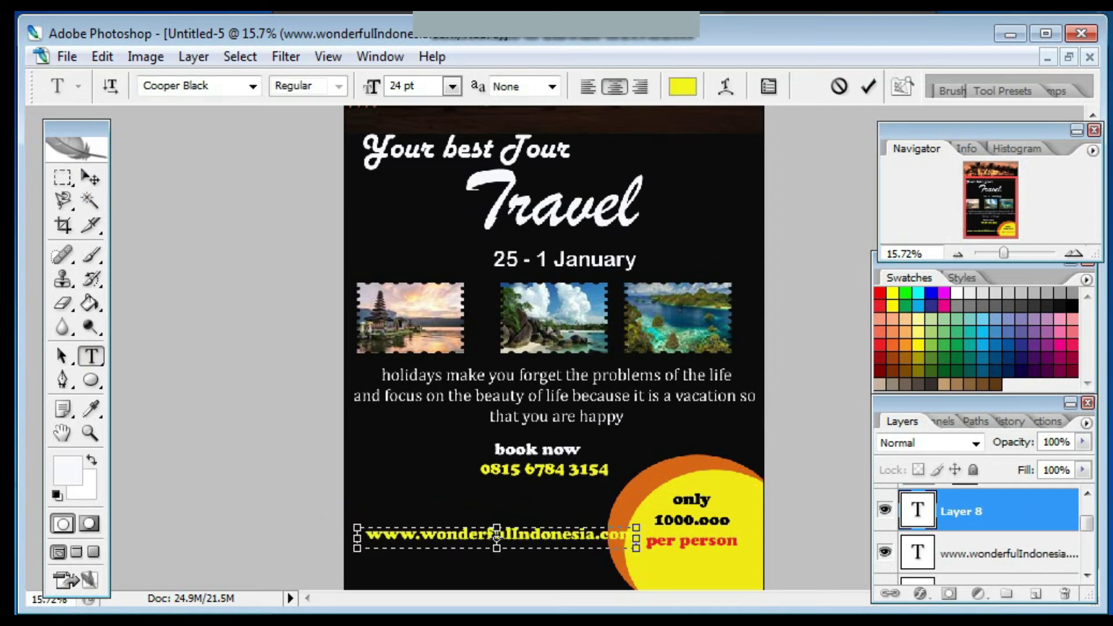
pyautogui.click(1065, 594)
pyautogui.press('Return')
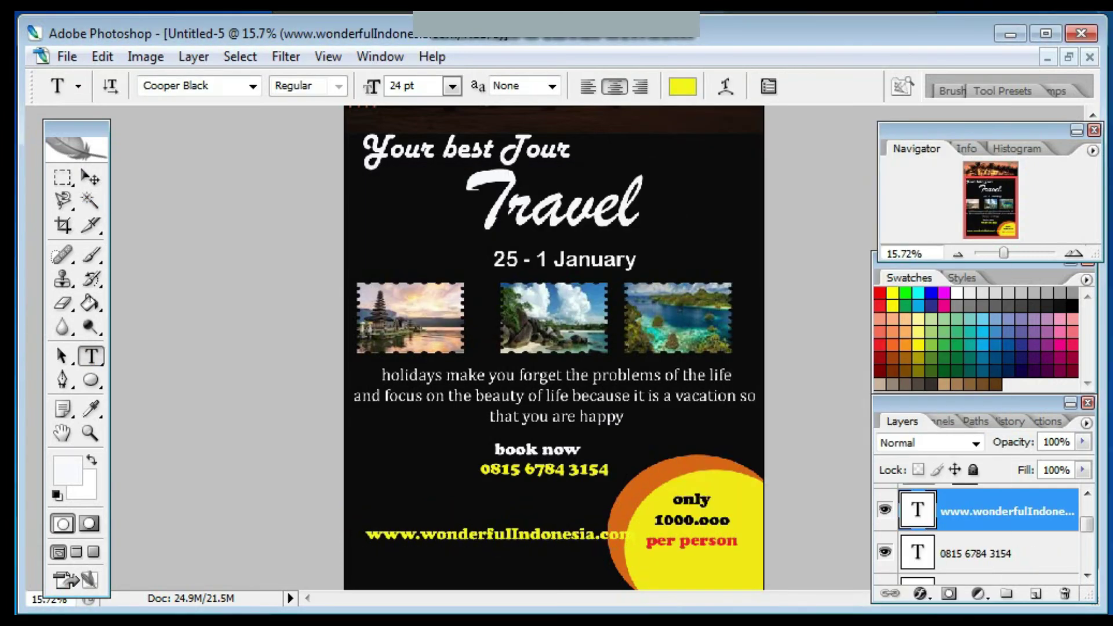
# Colour the web address text near-white, keeping its current font size.
pyautogui.click(682, 86)
pyautogui.click(308, 154)
pyautogui.press('Return')
pyautogui.moveTo(368, 534); pyautogui.dragTo(608, 534)
pyautogui.click(453, 86)
pyautogui.click(424, 331)
pyautogui.hotkey('ctrl', 'Return')
# Narrow the web address to about 90% width, move it lower and fit the poster on screen.
pyautogui.hotkey('ctrl', 't')
pyautogui.press('v')
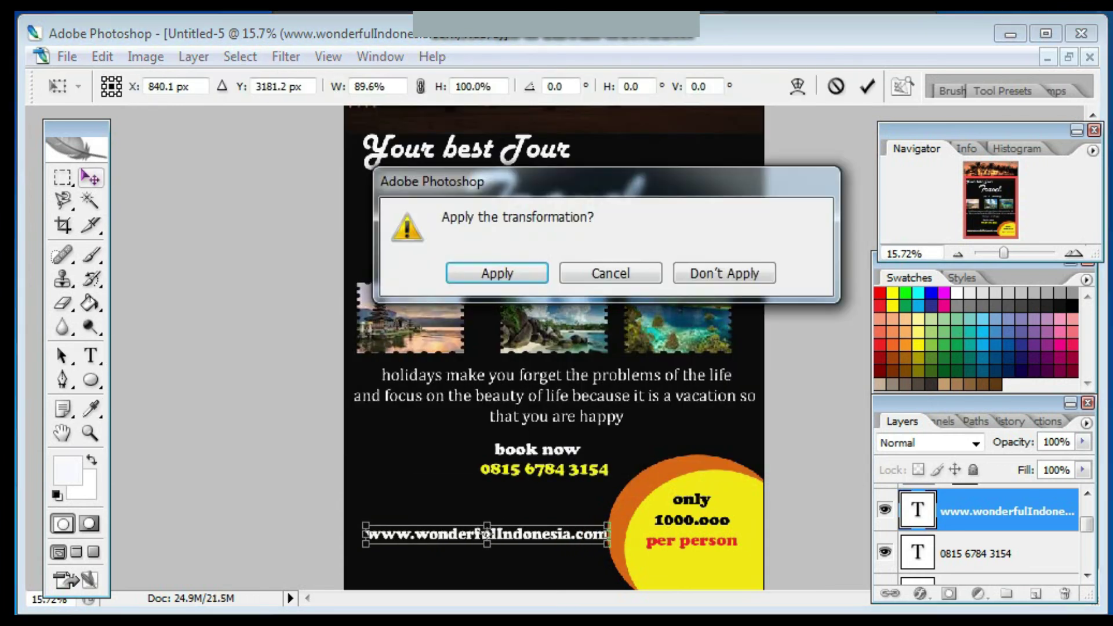
pyautogui.press('Return')
pyautogui.moveTo(487, 534); pyautogui.dragTo(525, 568)
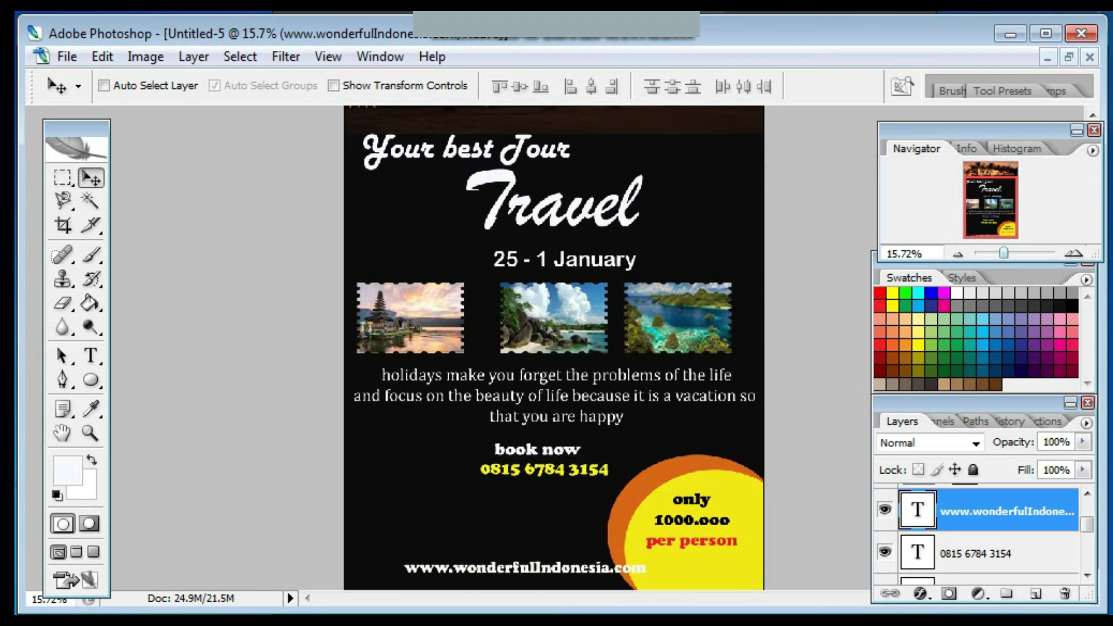
pyautogui.hotkey('ctrl', '0')
# Move the holiday paragraph lower on the poster.
pyautogui.press('y')
pyautogui.scroll(-5, 980, 534)
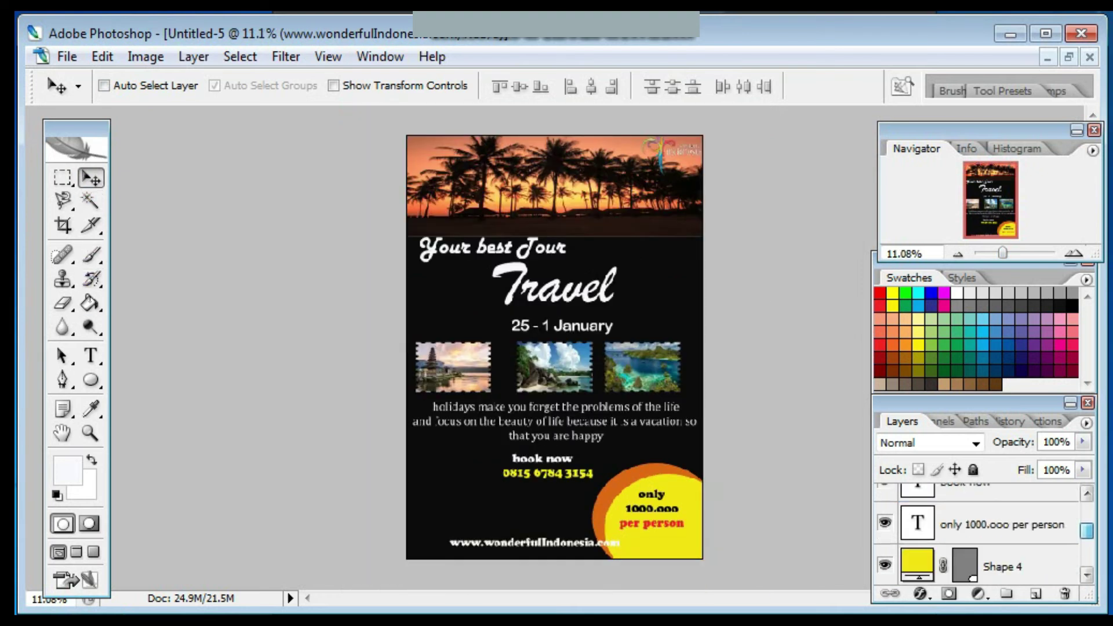
pyautogui.click(1004, 562)
pyautogui.hotkey('ctrl', 't')
pyautogui.moveTo(556, 453); pyautogui.dragTo(562, 486)
pyautogui.press('Return')
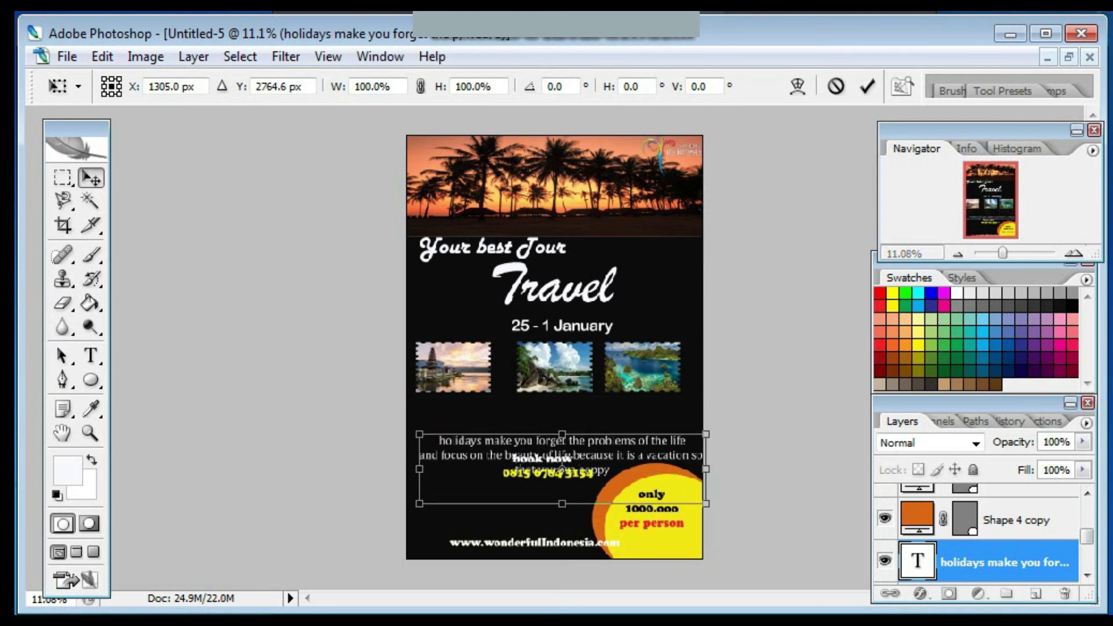
# Nudge the 'book now' line slightly lower.
pyautogui.scroll(4, 980, 533)
pyautogui.scroll(-2, 980, 533)
pyautogui.click(986, 518)
pyautogui.hotkey('ctrl', 't')
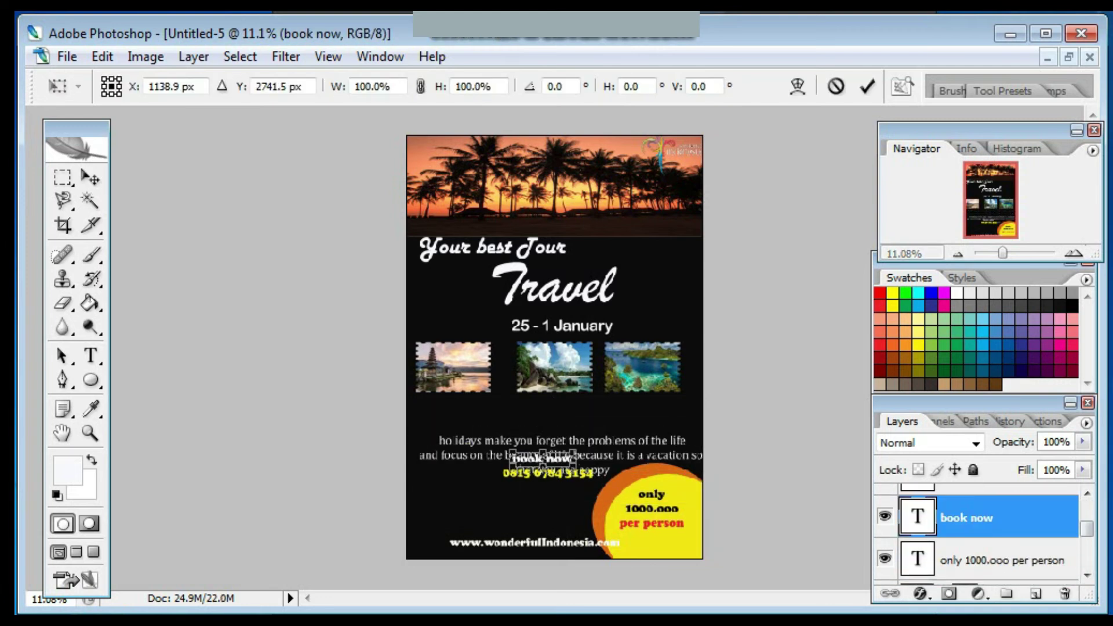
pyautogui.moveTo(542, 459); pyautogui.dragTo(542, 470)
pyautogui.scroll(-2, 980, 533)
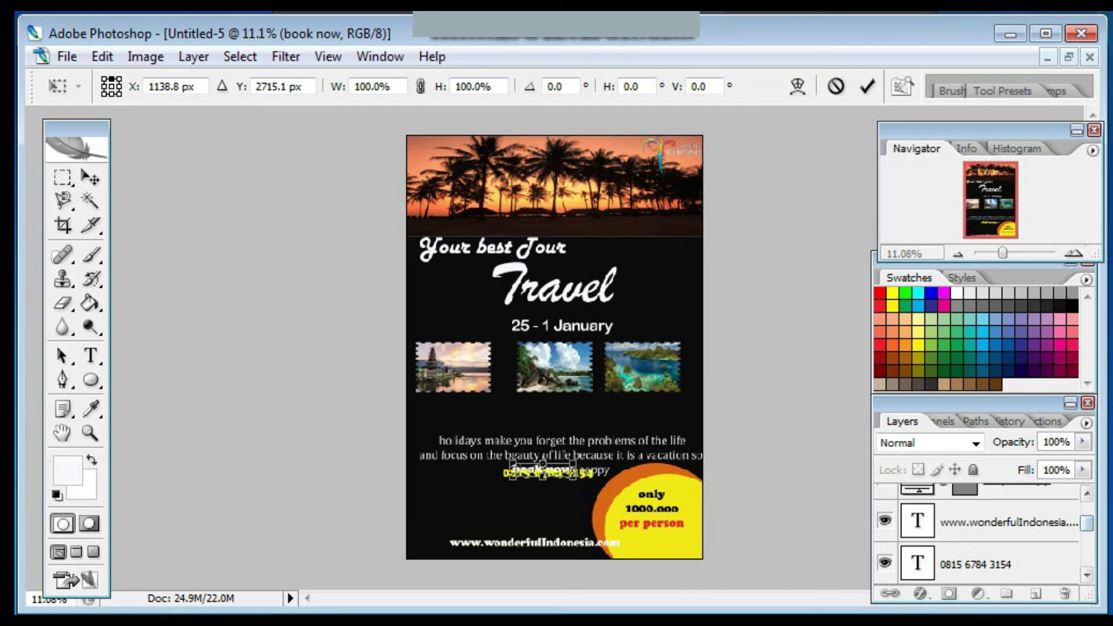
pyautogui.press('Return')
# Lower the phone number and place 'book now' just below the paragraph.
pyautogui.click(985, 564)
pyautogui.hotkey('ctrl', 't')
pyautogui.moveTo(548, 483); pyautogui.dragTo(547, 497)
pyautogui.scroll(2, 980, 533)
pyautogui.press('Return')
pyautogui.click(985, 518)
pyautogui.hotkey('ctrl', 't')
pyautogui.moveTo(543, 470); pyautogui.dragTo(547, 504)
pyautogui.press('Return')
# Label the first two stamps 'Bali' and 'Belitung', centring each beneath its stamp.
pyautogui.click(91, 356)
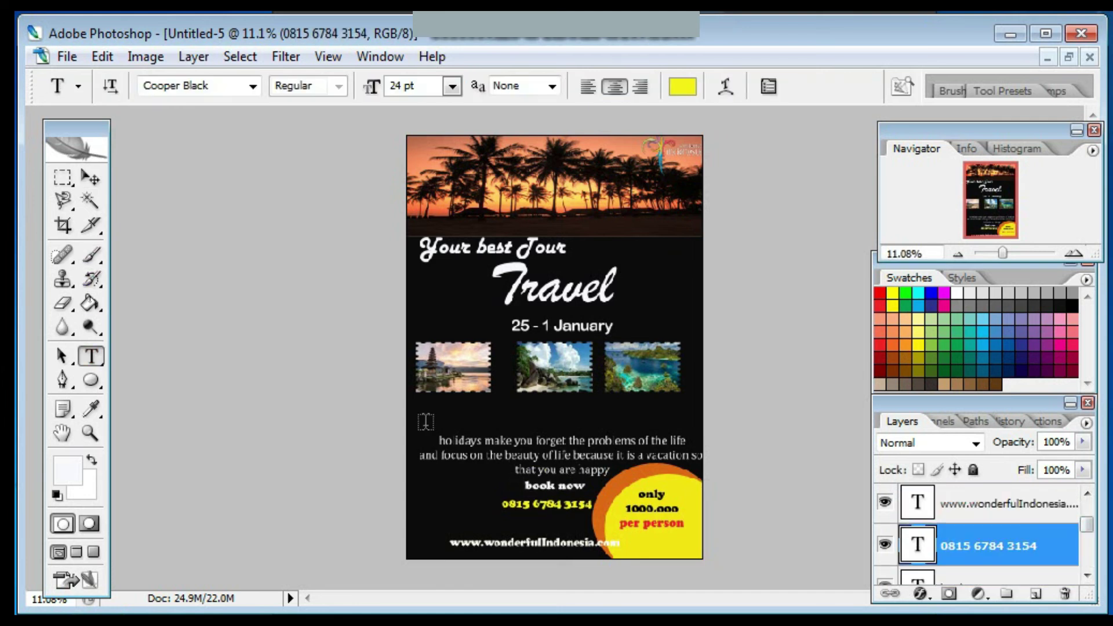
pyautogui.click(422, 406)
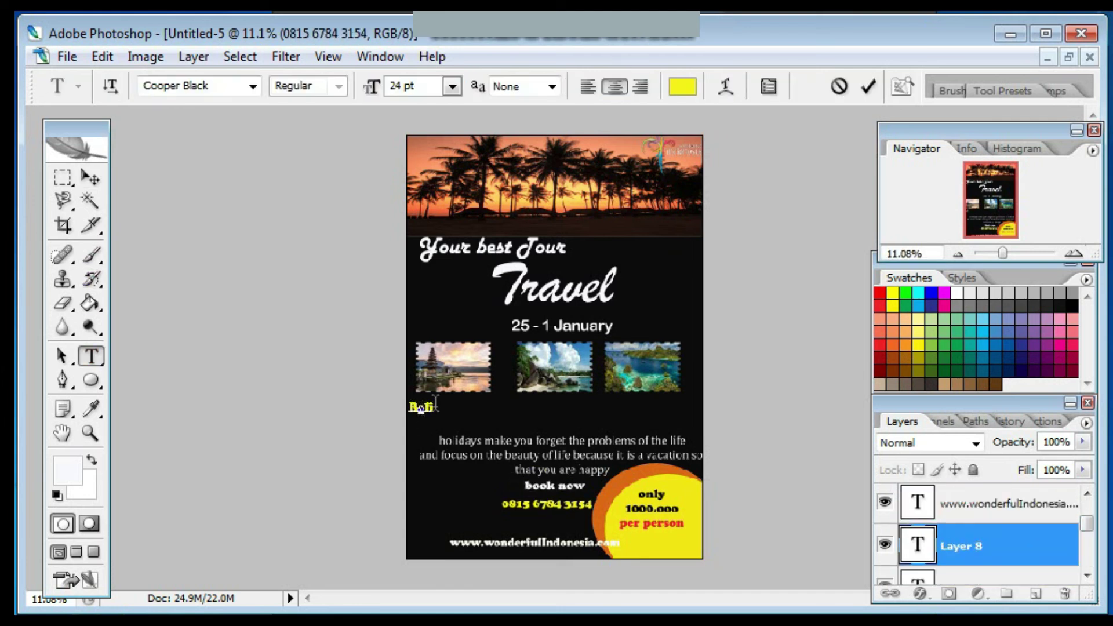
pyautogui.click(91, 178)
pyautogui.moveTo(422, 407); pyautogui.dragTo(443, 407)
pyautogui.click(92, 356)
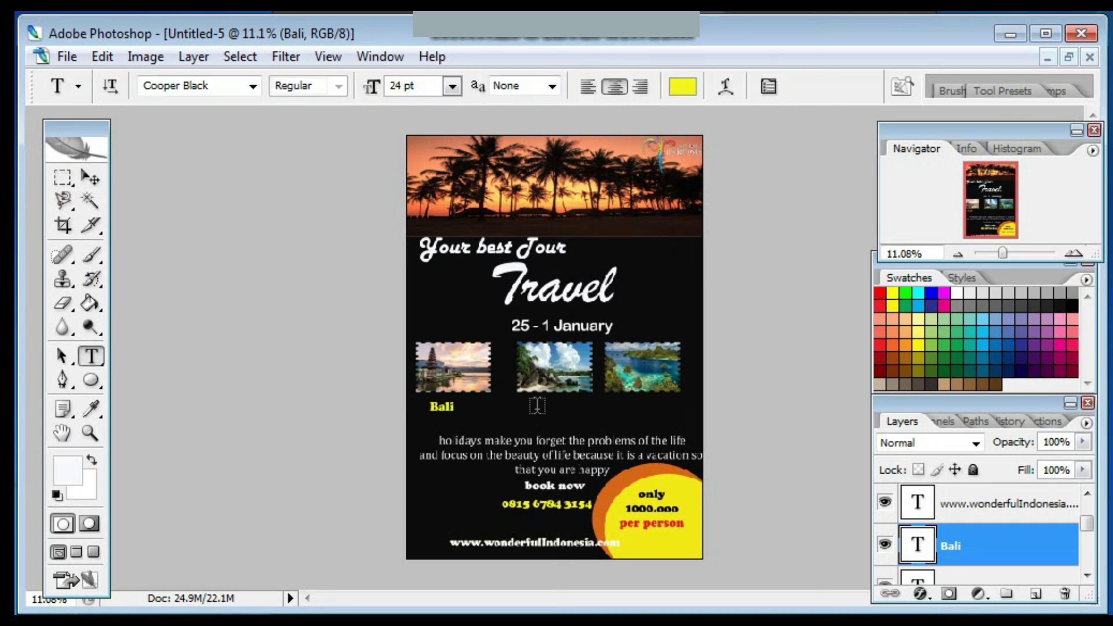
pyautogui.click(537, 407)
pyautogui.write('Belitung')
pyautogui.click(90, 177)
pyautogui.moveTo(539, 406); pyautogui.dragTo(549, 406)
# Add the 'Raja ampat' label under the third stamp, then begin new text after the date.
pyautogui.press('t')
pyautogui.click(620, 407)
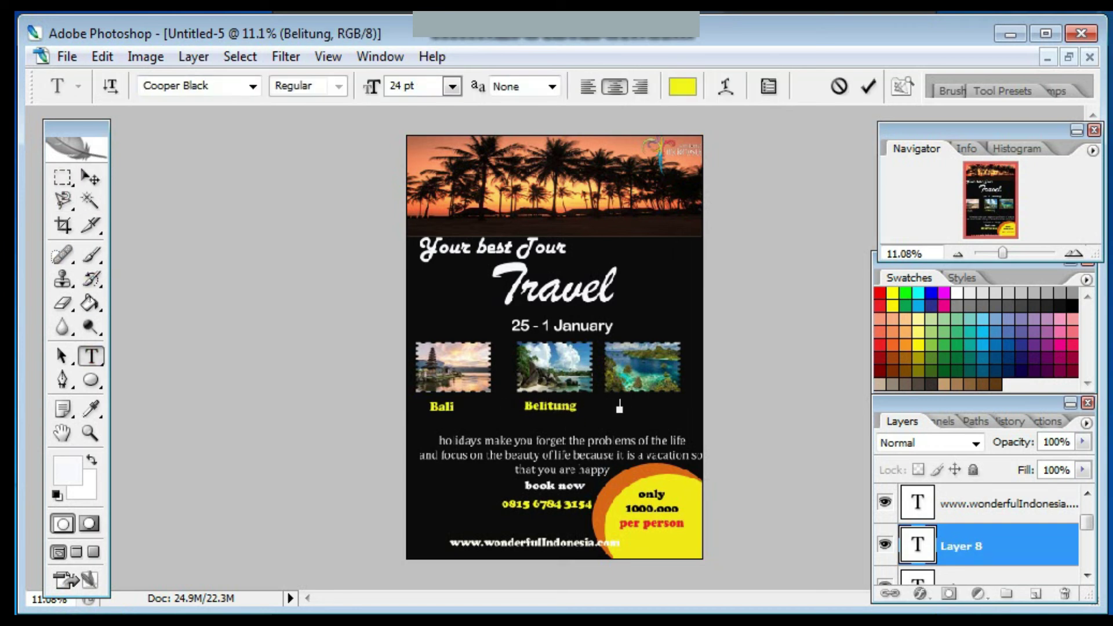
pyautogui.write('Raja ampat')
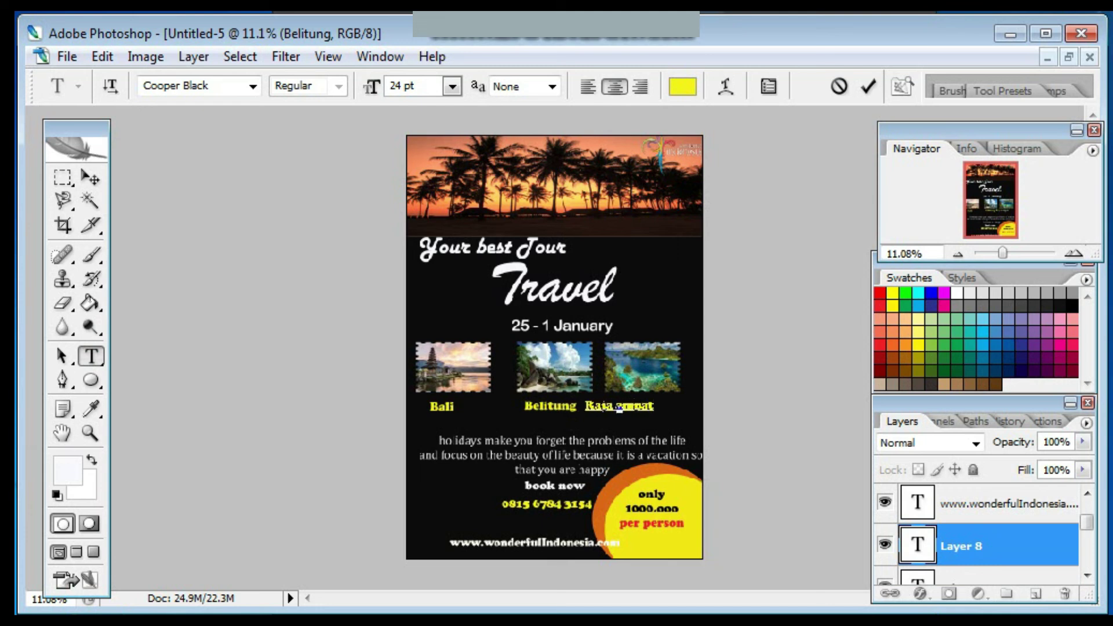
pyautogui.click(90, 177)
pyautogui.press('t')
pyautogui.click(619, 326)
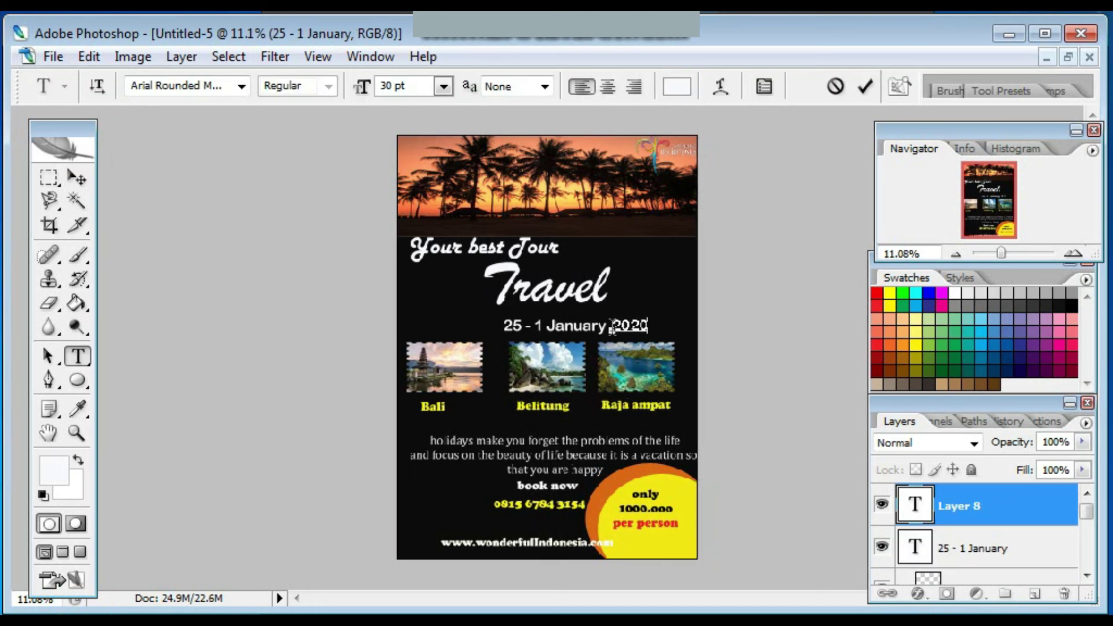
# Place '2020' after January and shift the date text left to make room.
pyautogui.moveTo(611, 329)
pyautogui.mouseDown()
pyautogui.moveTo(624, 327)
pyautogui.moveTo(604, 328)
pyautogui.mouseUp()
pyautogui.click(865, 86)
pyautogui.click(986, 548)
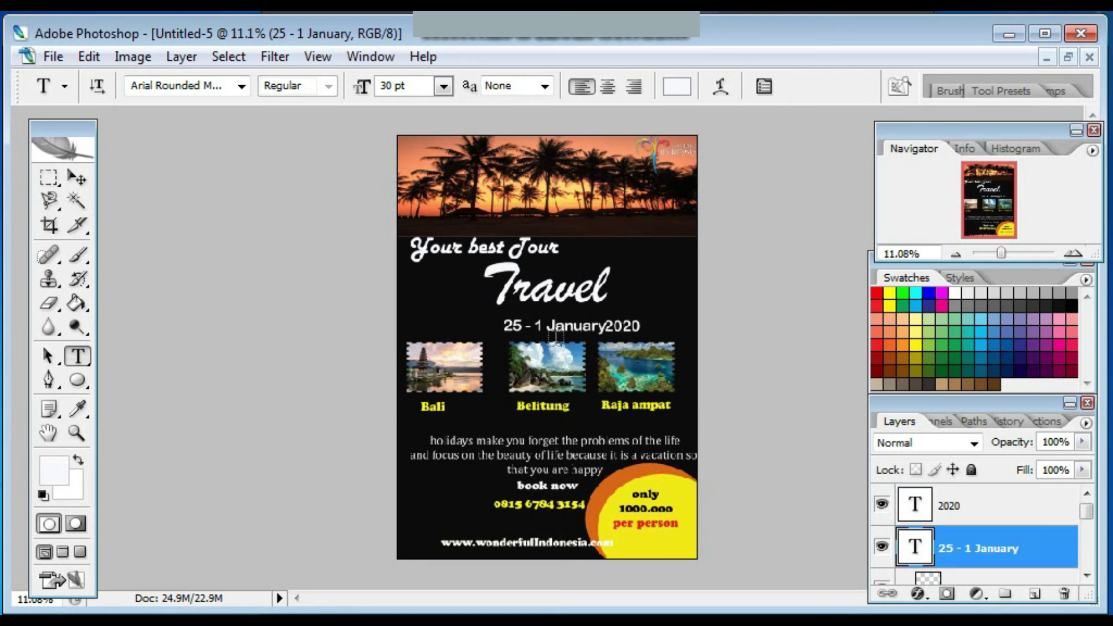
pyautogui.press('v')
pyautogui.moveTo(556, 326); pyautogui.dragTo(549, 324)
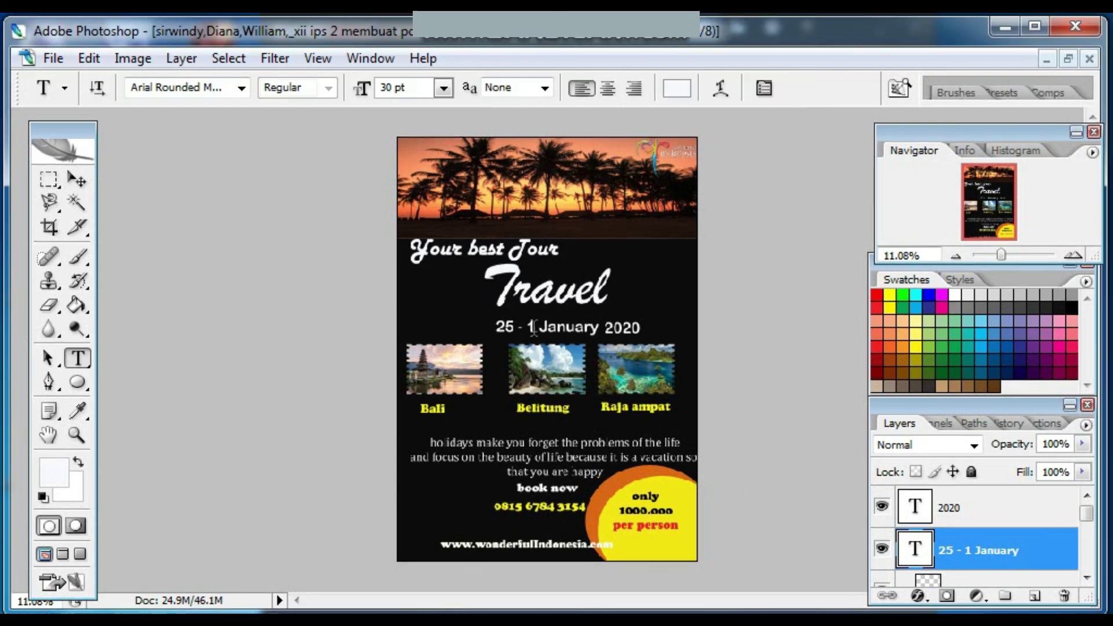
# Replace the day range '25 - 1' with '1-5' in the date.
pyautogui.moveTo(496, 326); pyautogui.dragTo(538, 328)
pyautogui.write('24')
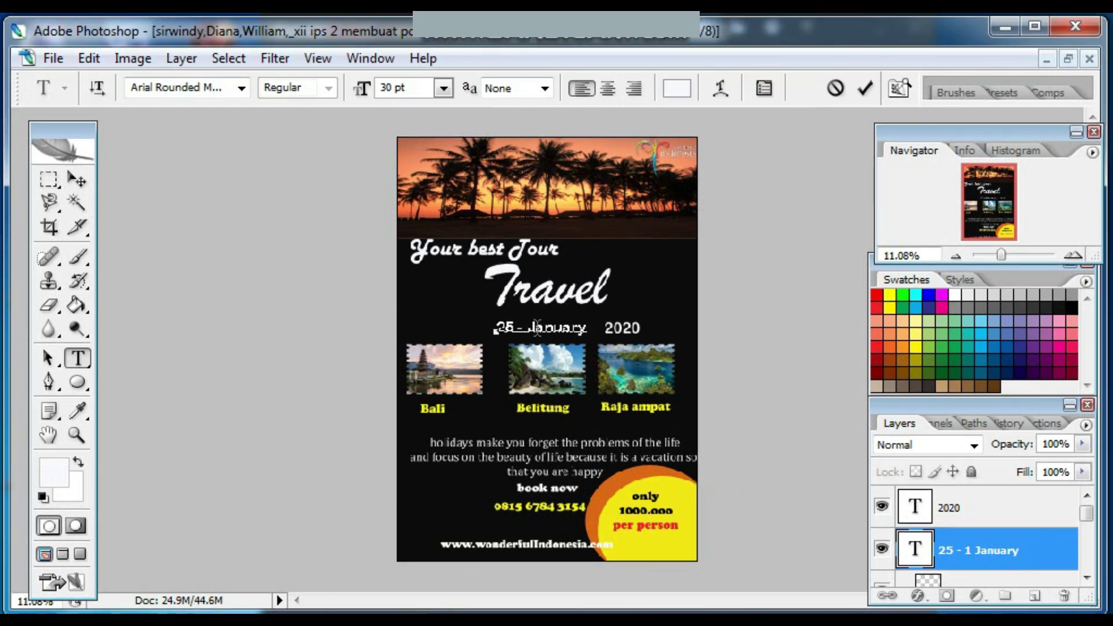
pyautogui.press('BackSpace')
pyautogui.write('1-5')
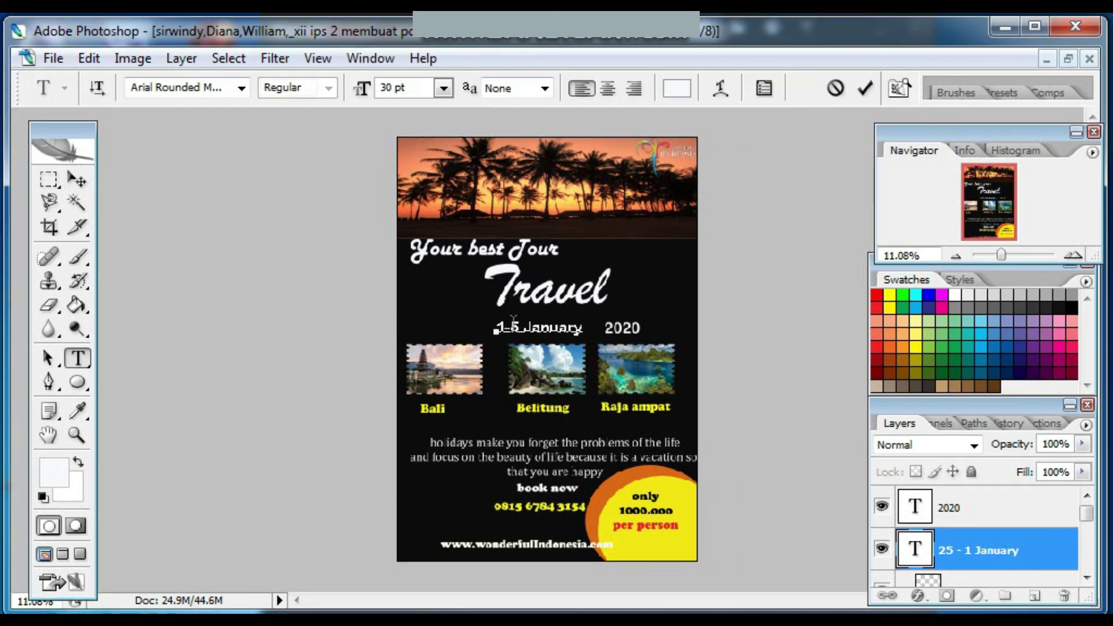
pyautogui.click(497, 327)
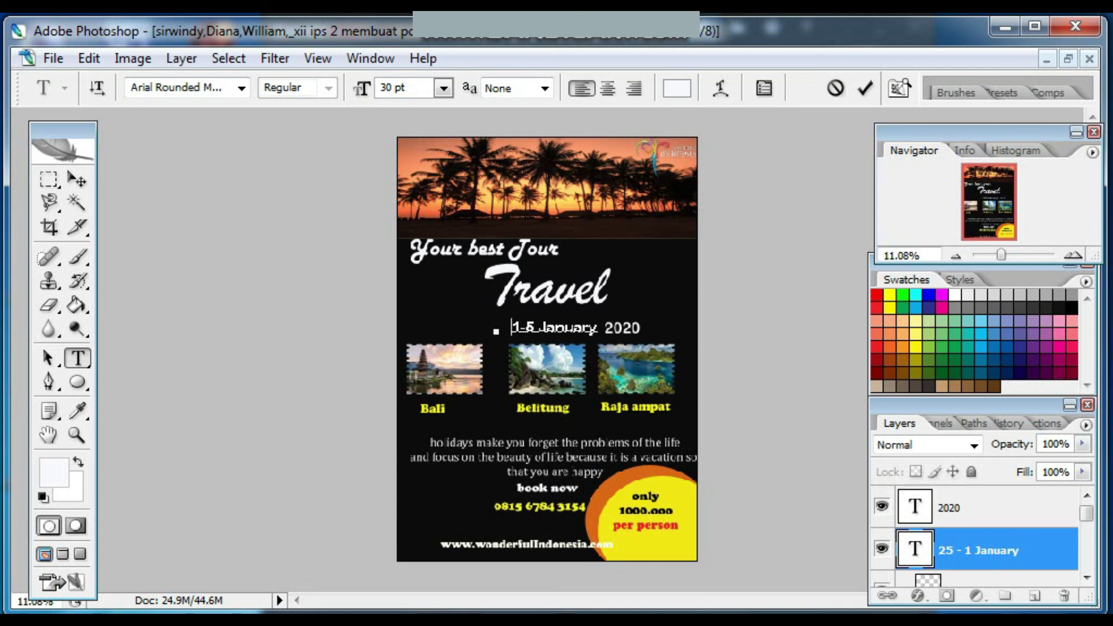
pyautogui.click(865, 88)
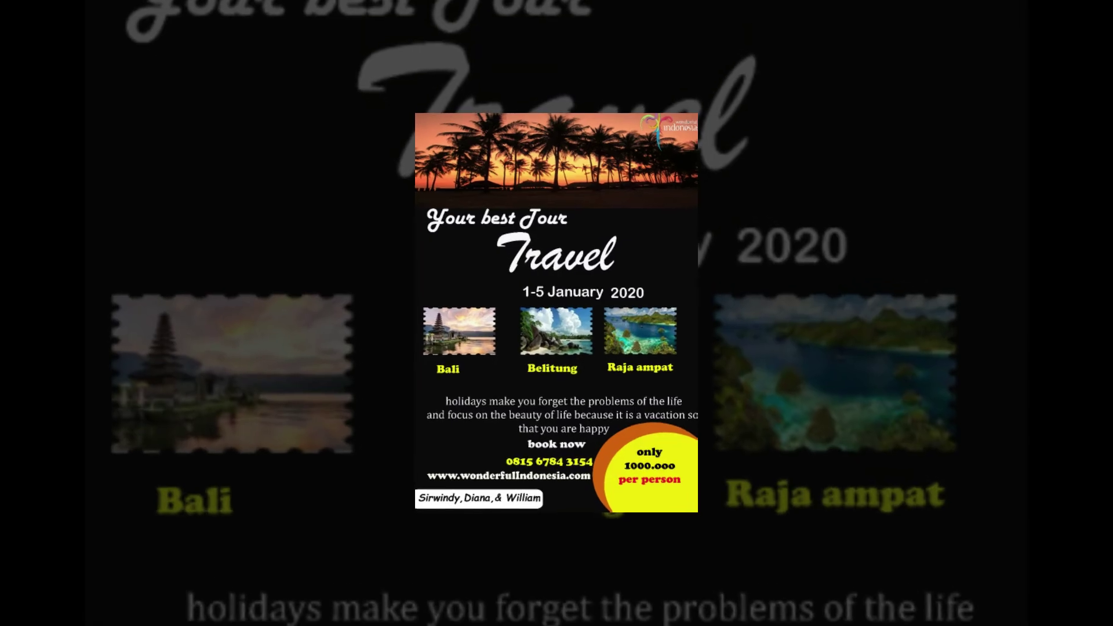